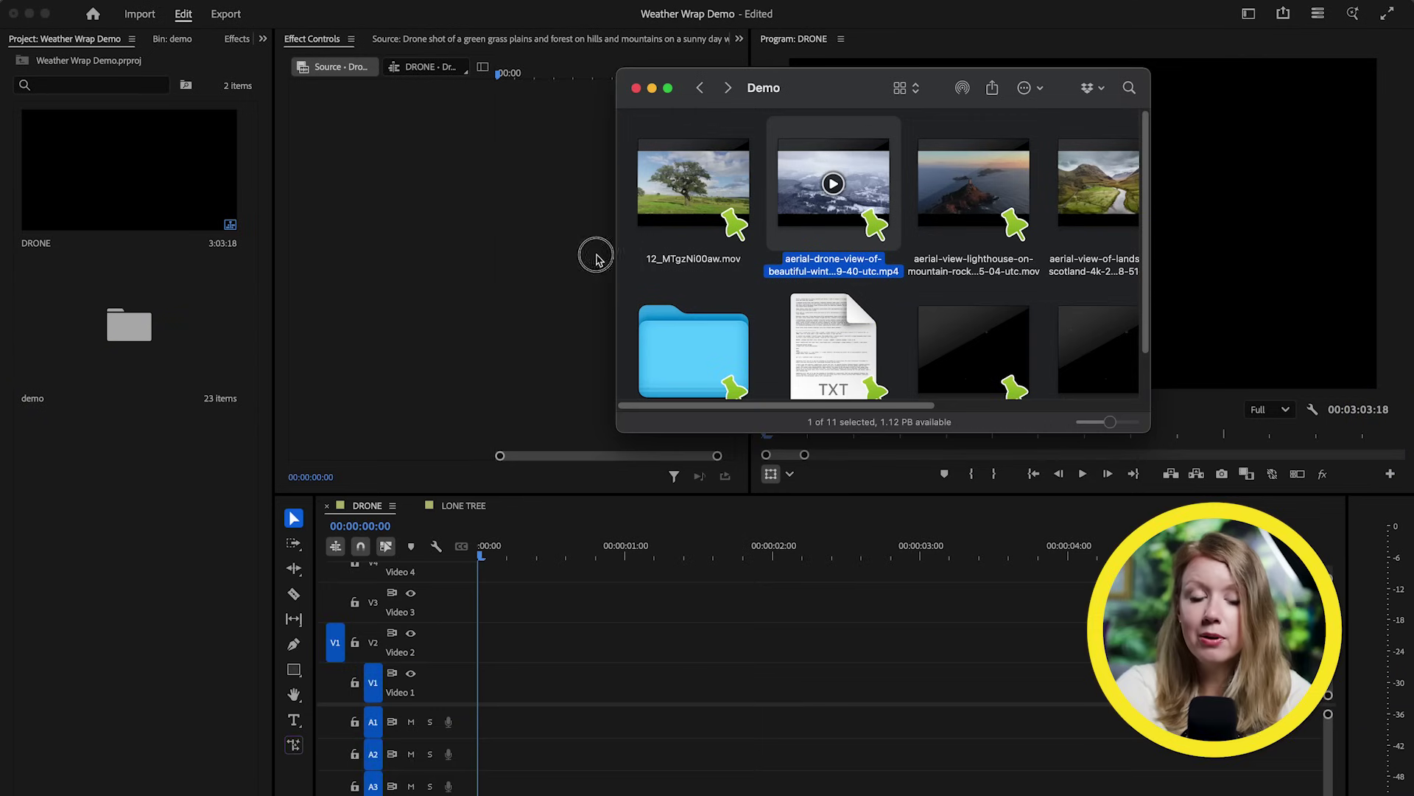
Drag the winter aerial drone .mp4 from the Demo folder into the Project panel.
left_click_drag(596, 259, 127, 529)
Play back the DRONE sequence, park the playhead at 00:00:02:00, and return to the Selection tool.
left_click(73, 471)
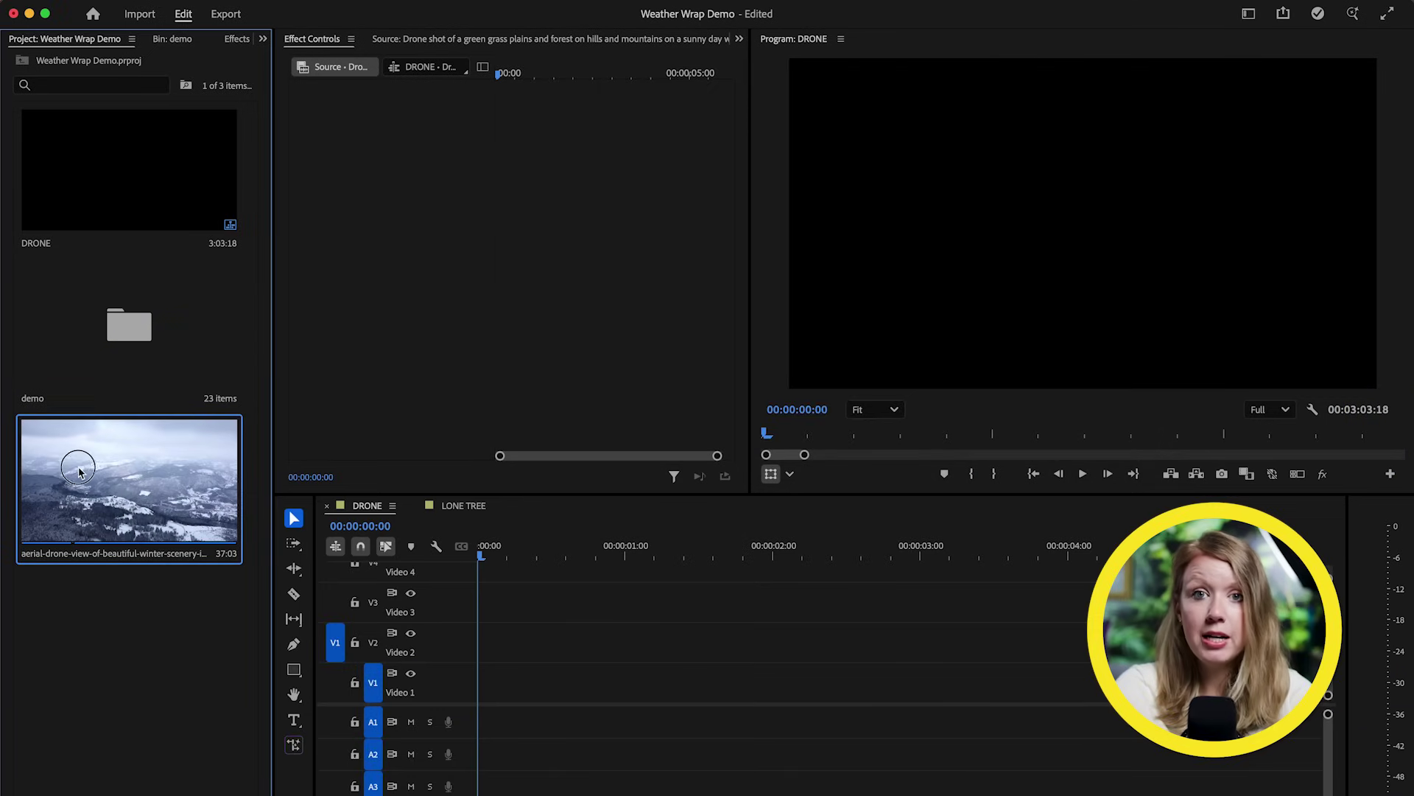
left_click(556, 602)
key("space")
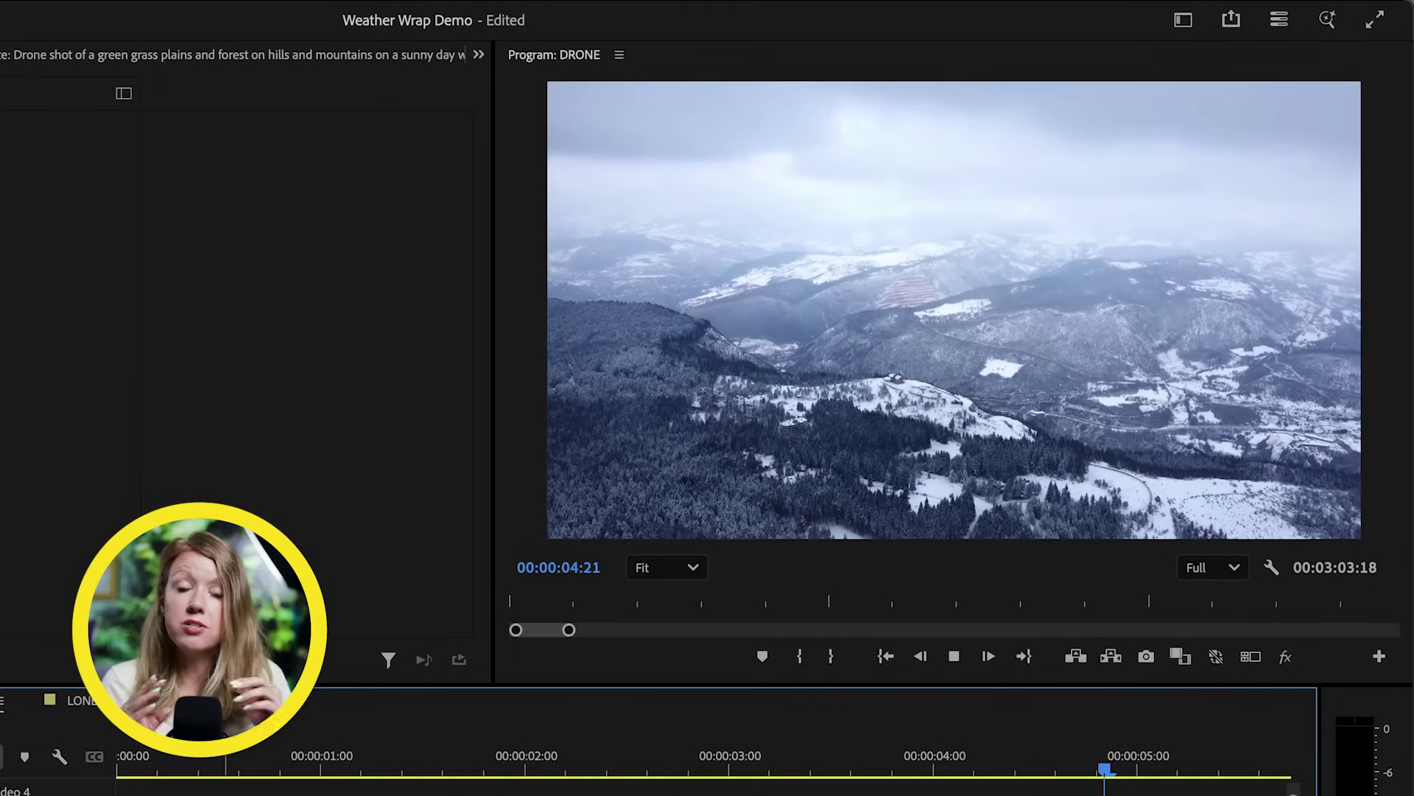
key("space")
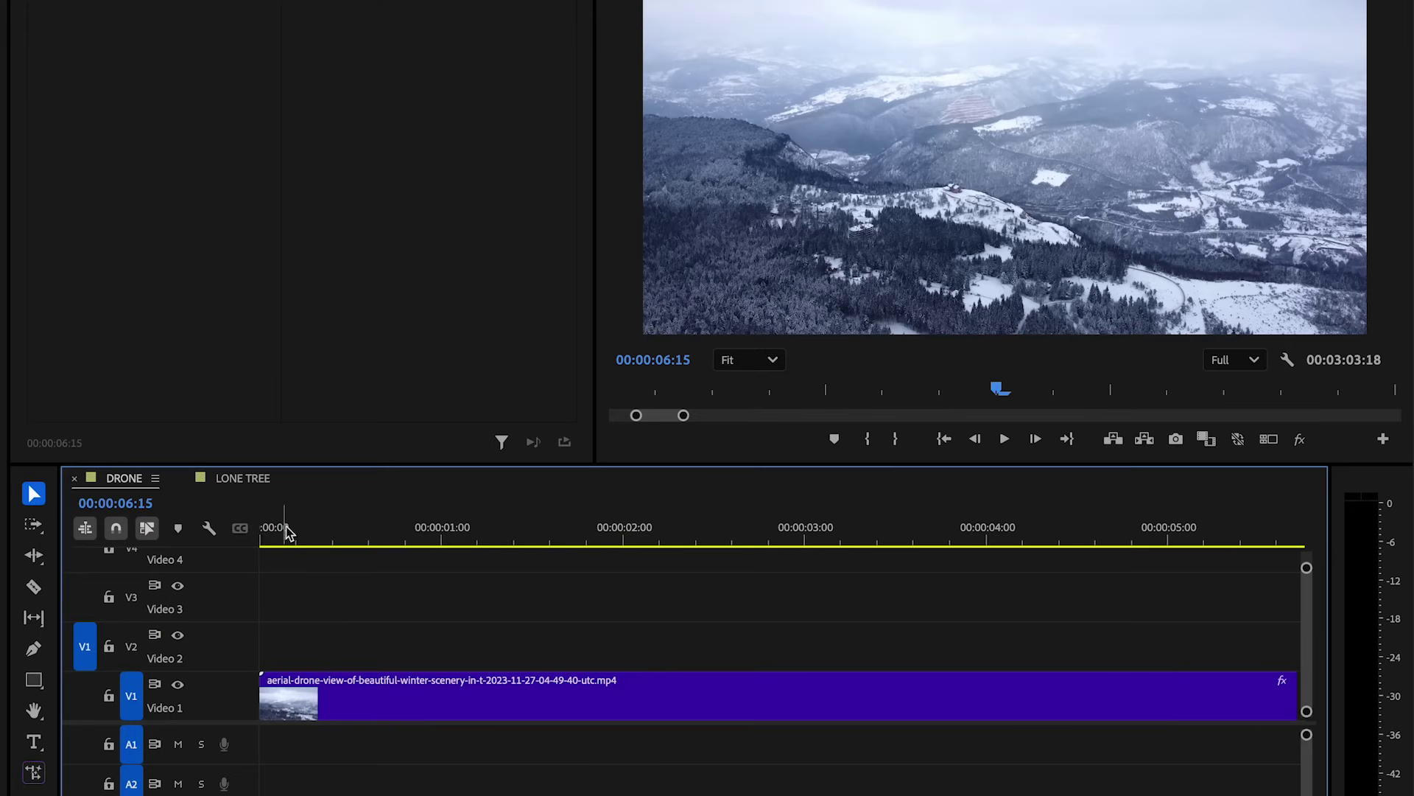
left_click_drag(287, 531, 632, 493)
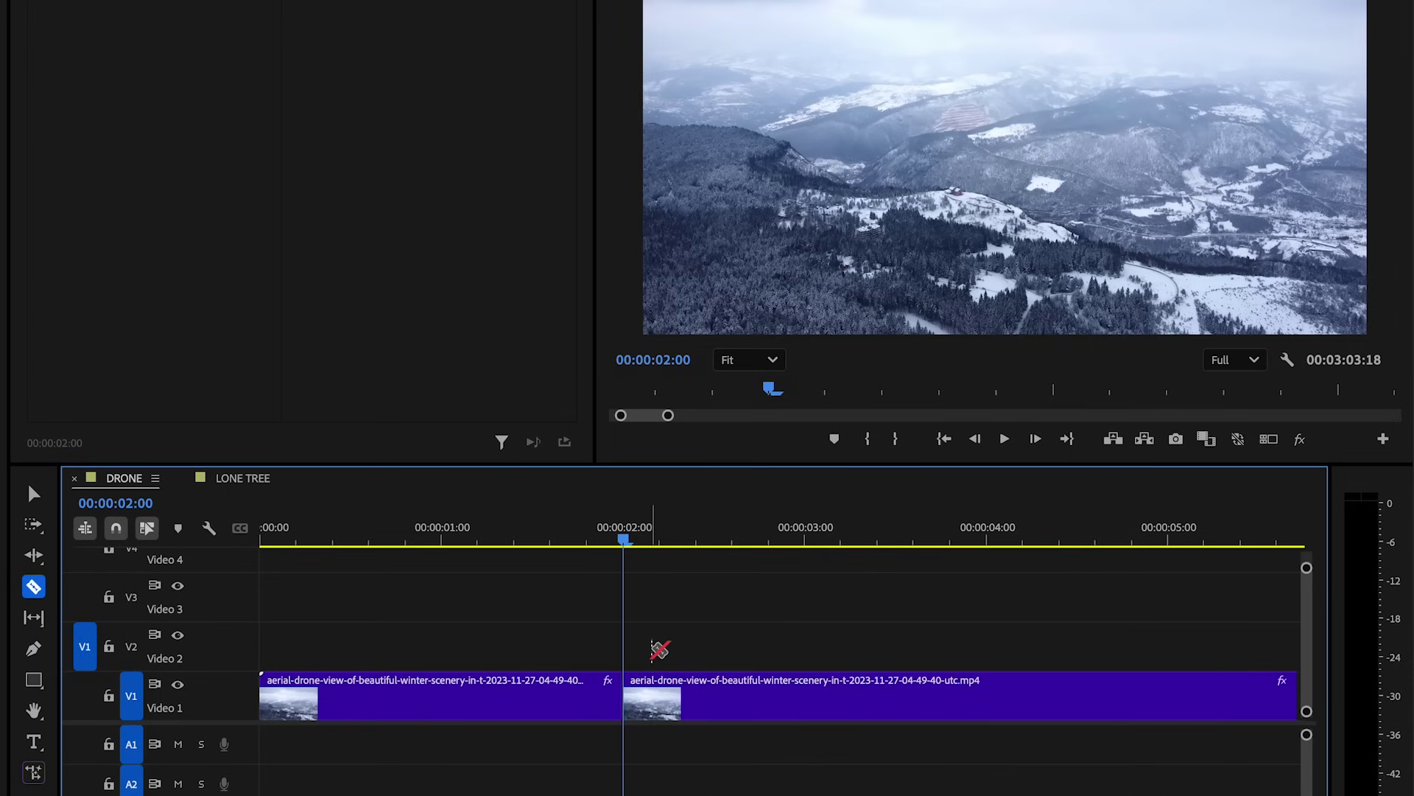
key("v")
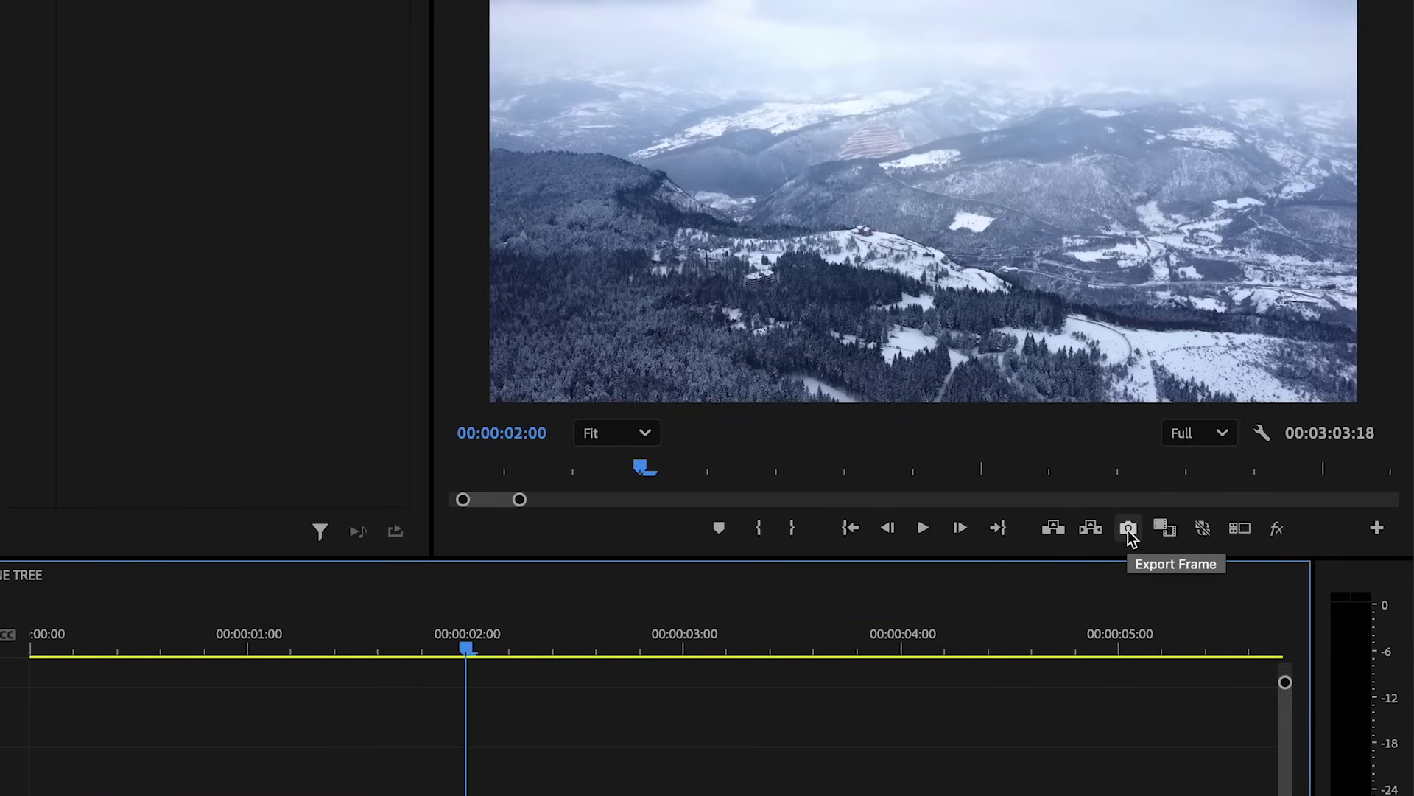
Export the DRONE frame at 00:00:02:00 as a JPEG still with Export Frame.
left_click(1128, 529)
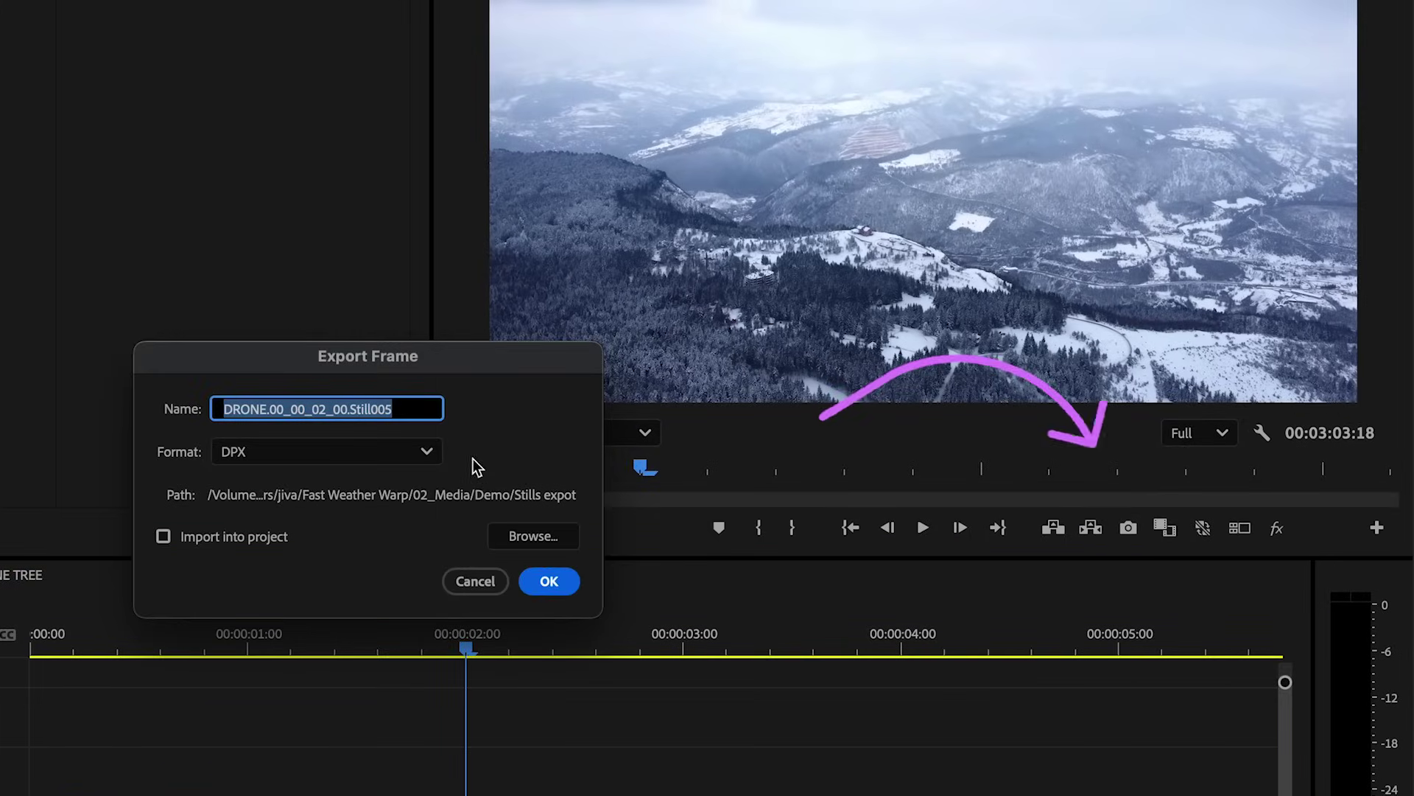
left_click(360, 456)
left_click(309, 520)
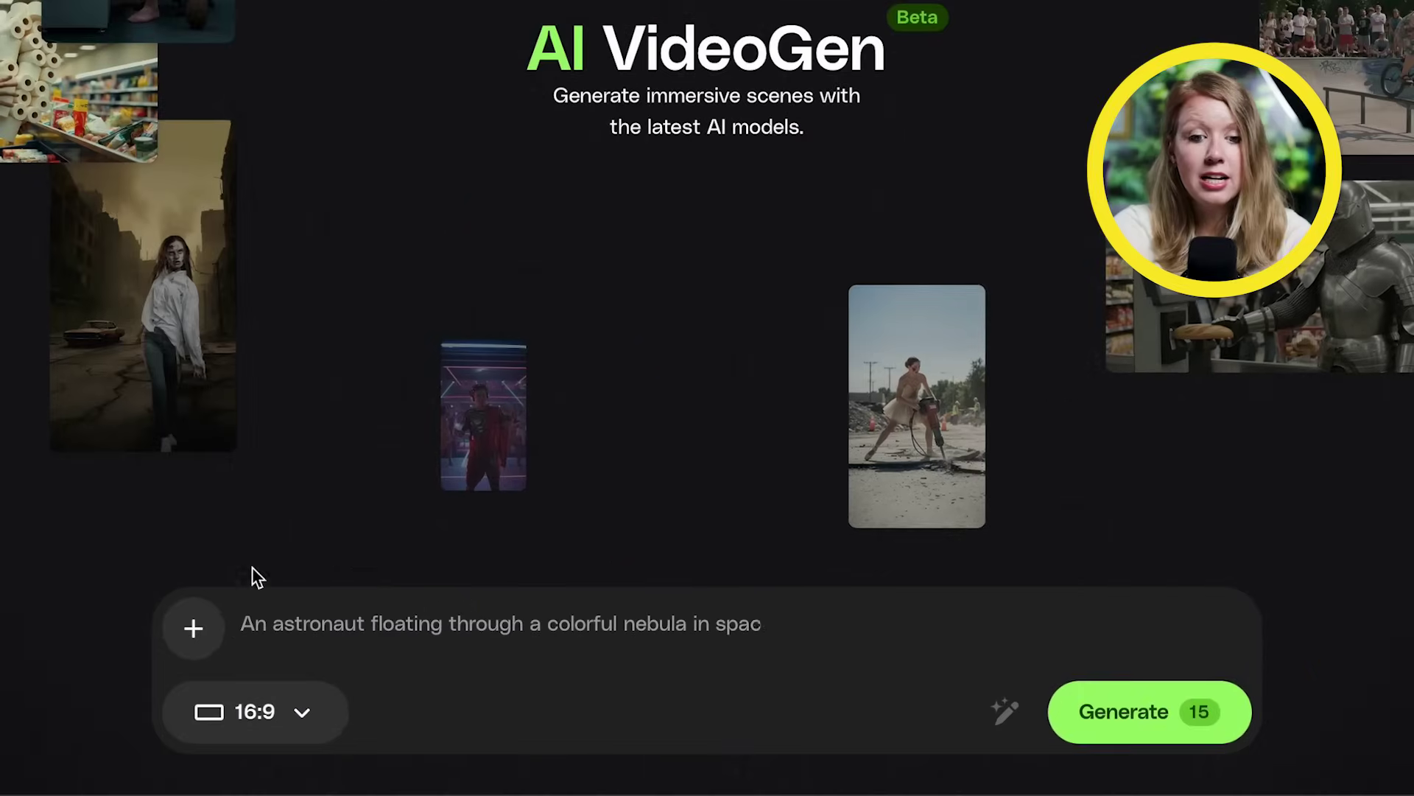
Upload snowy hill.jpg as the VideoGen starting image.
left_click(198, 625)
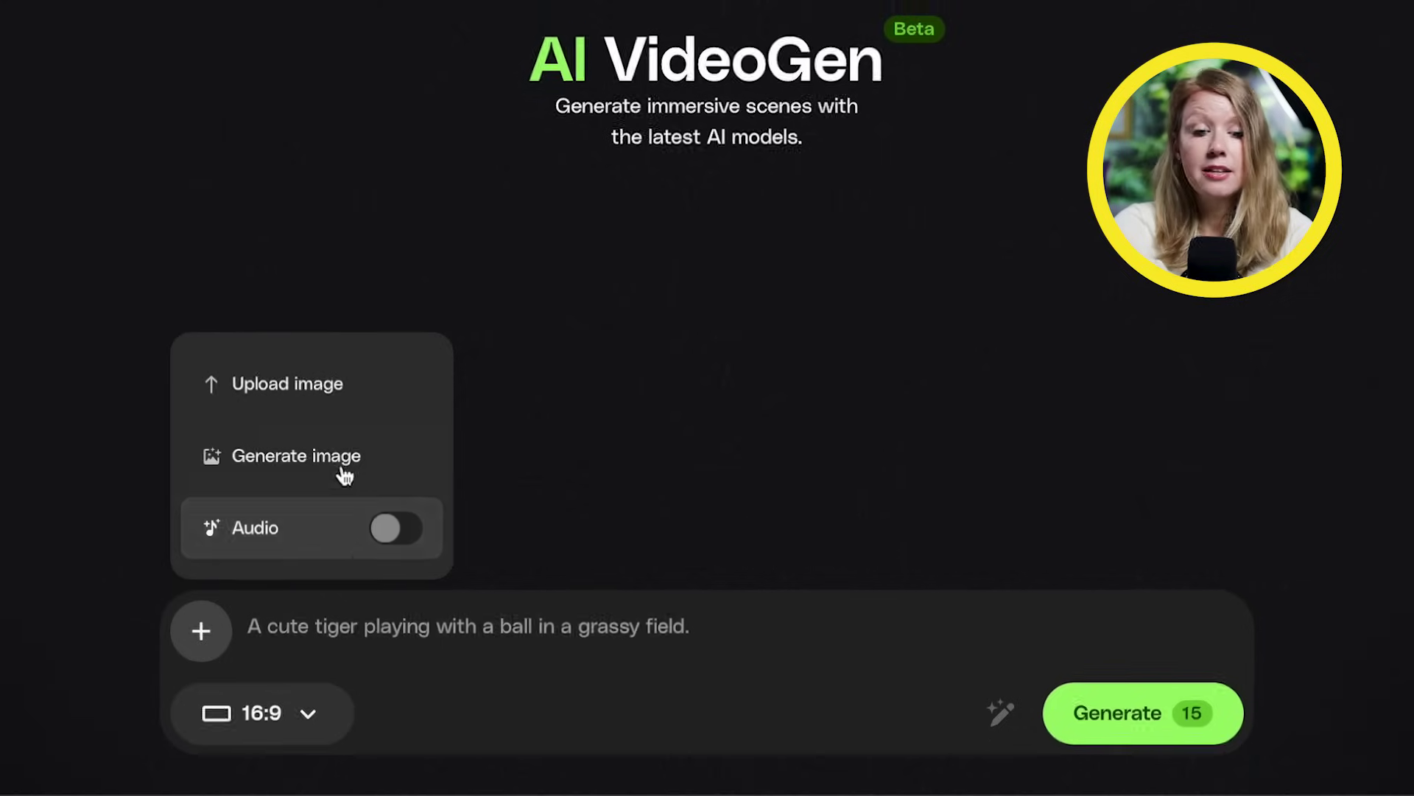
left_click(401, 379)
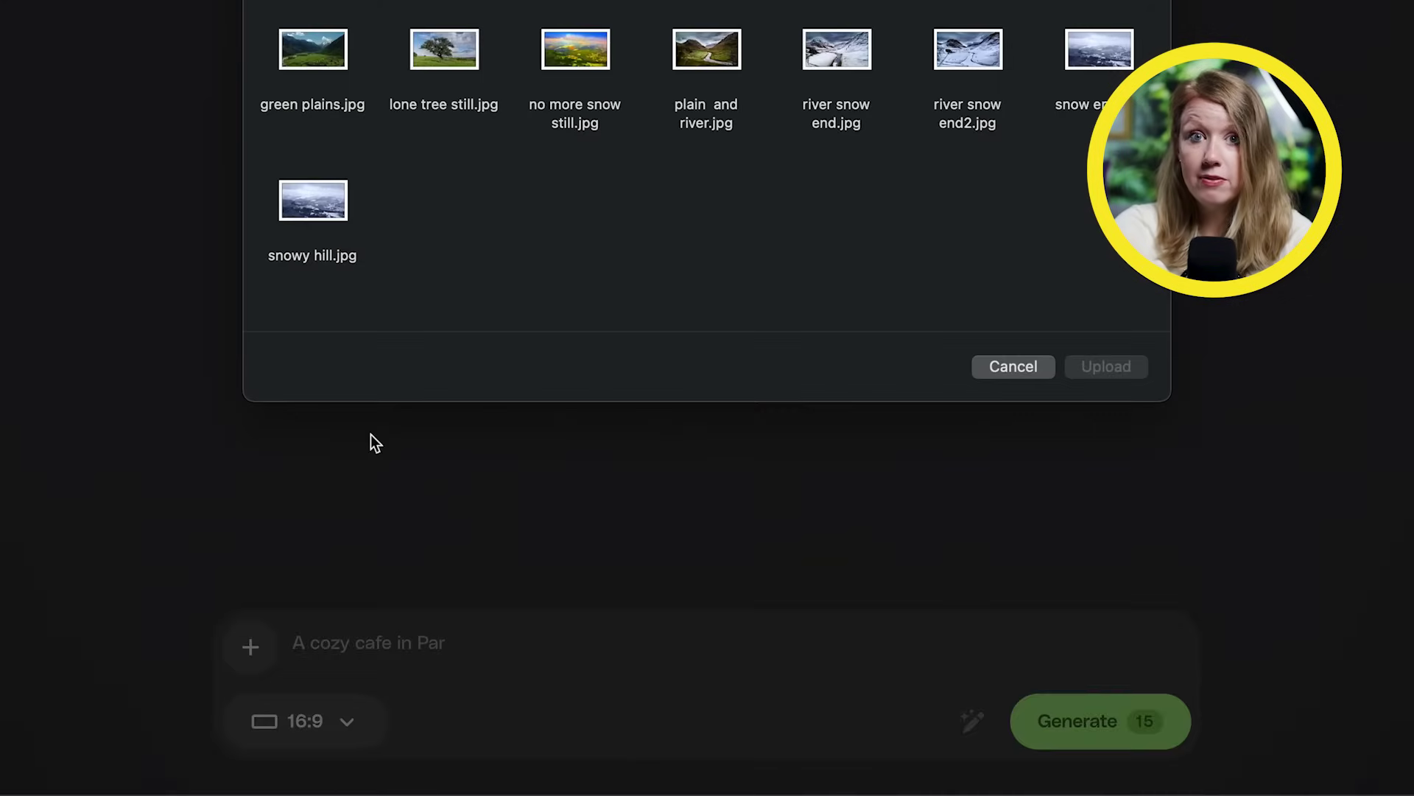
double_click(330, 220)
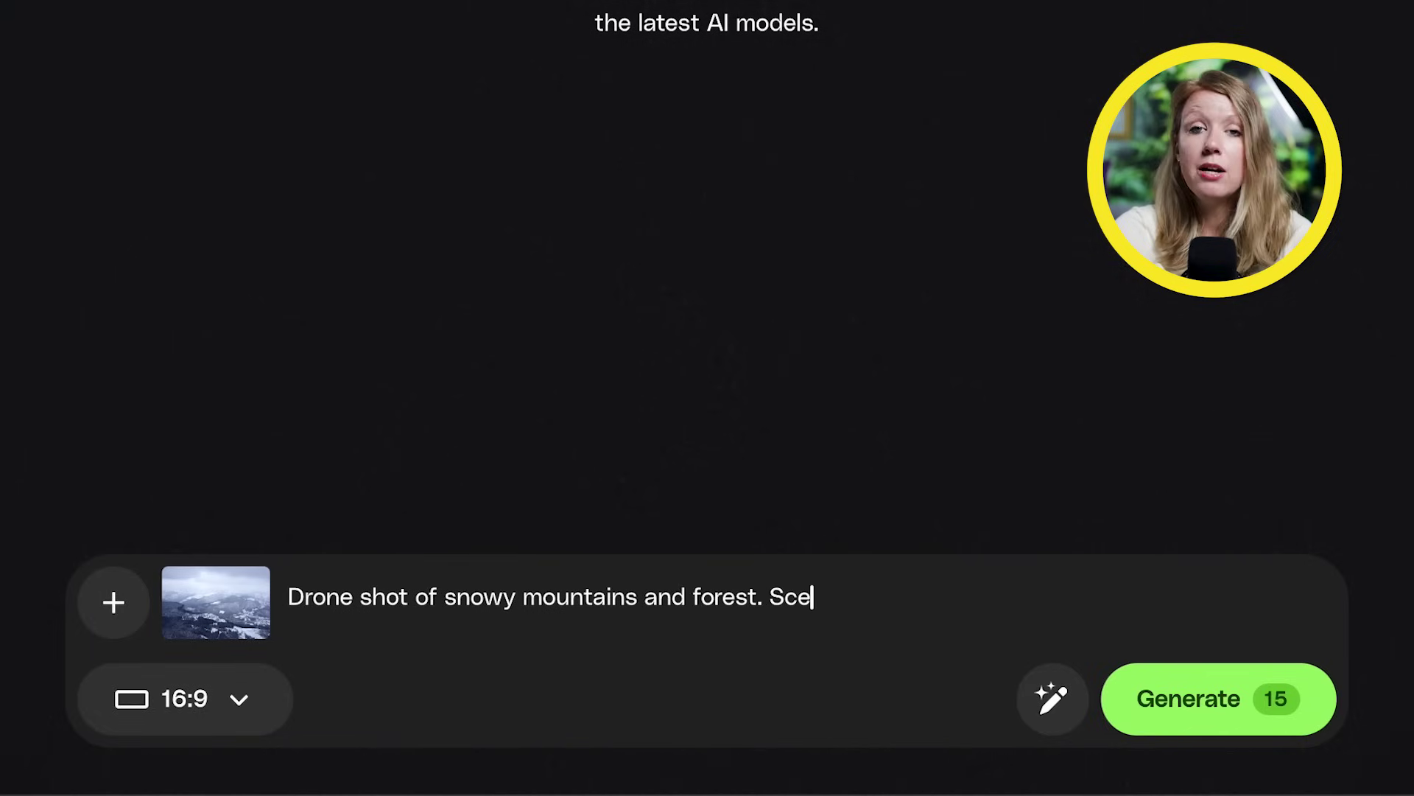
Finish the prompt: snow disappearing, sun shining down, camera slowly moving forward.
type("r, with the snow disappearing revealing a lush green landscape, sky becomes clear with warm")
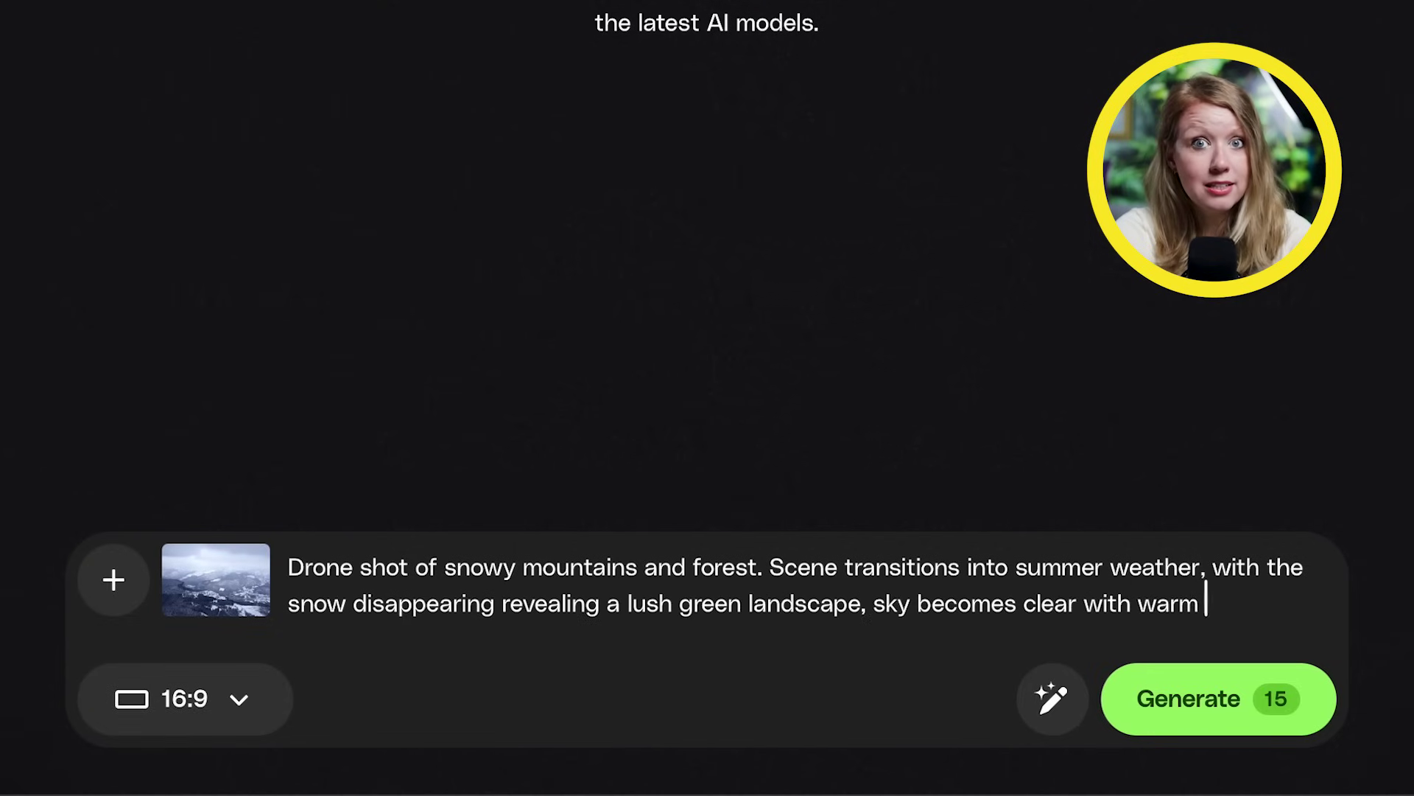
type("sun shining down")
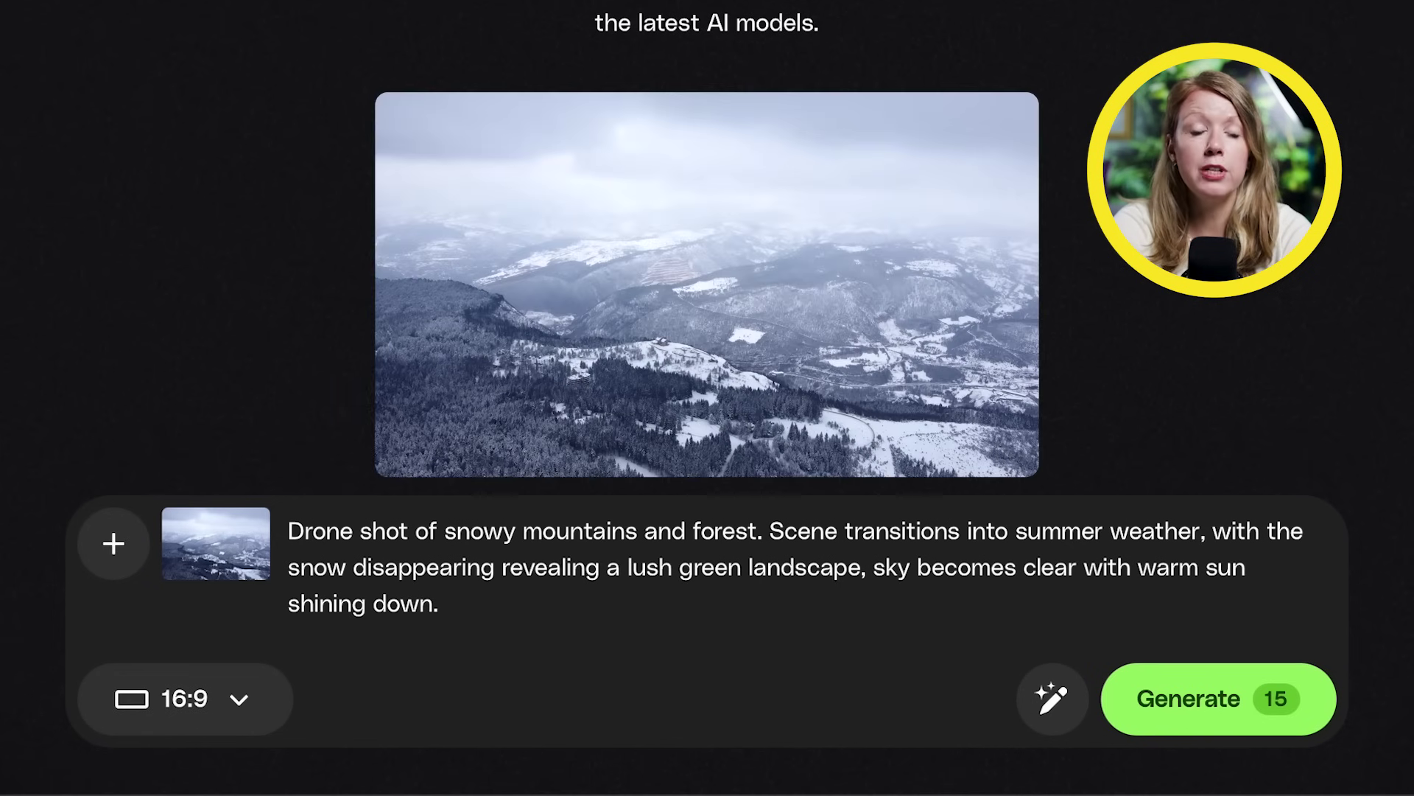
type(".")
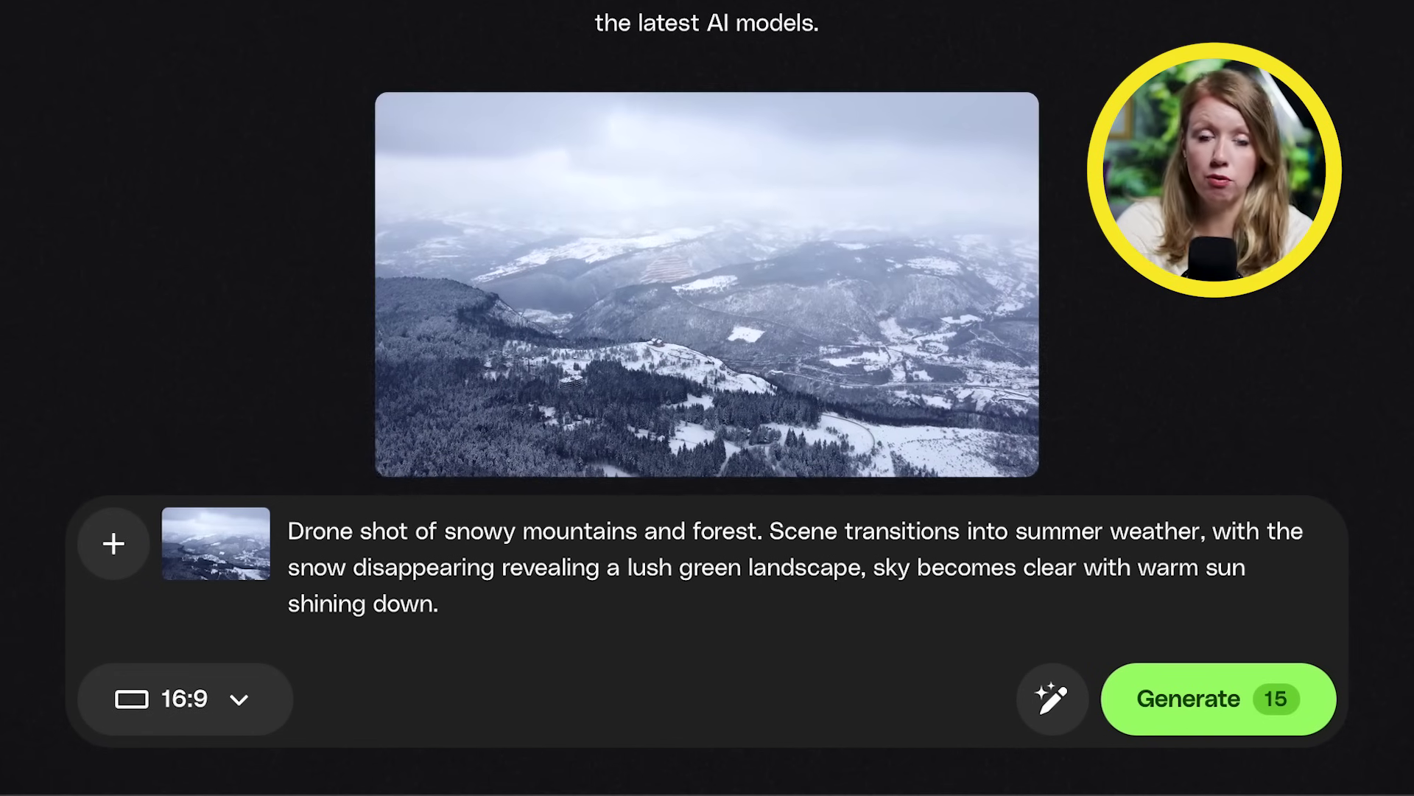
type(" Camera slowly moves forward creating a very slow fo")
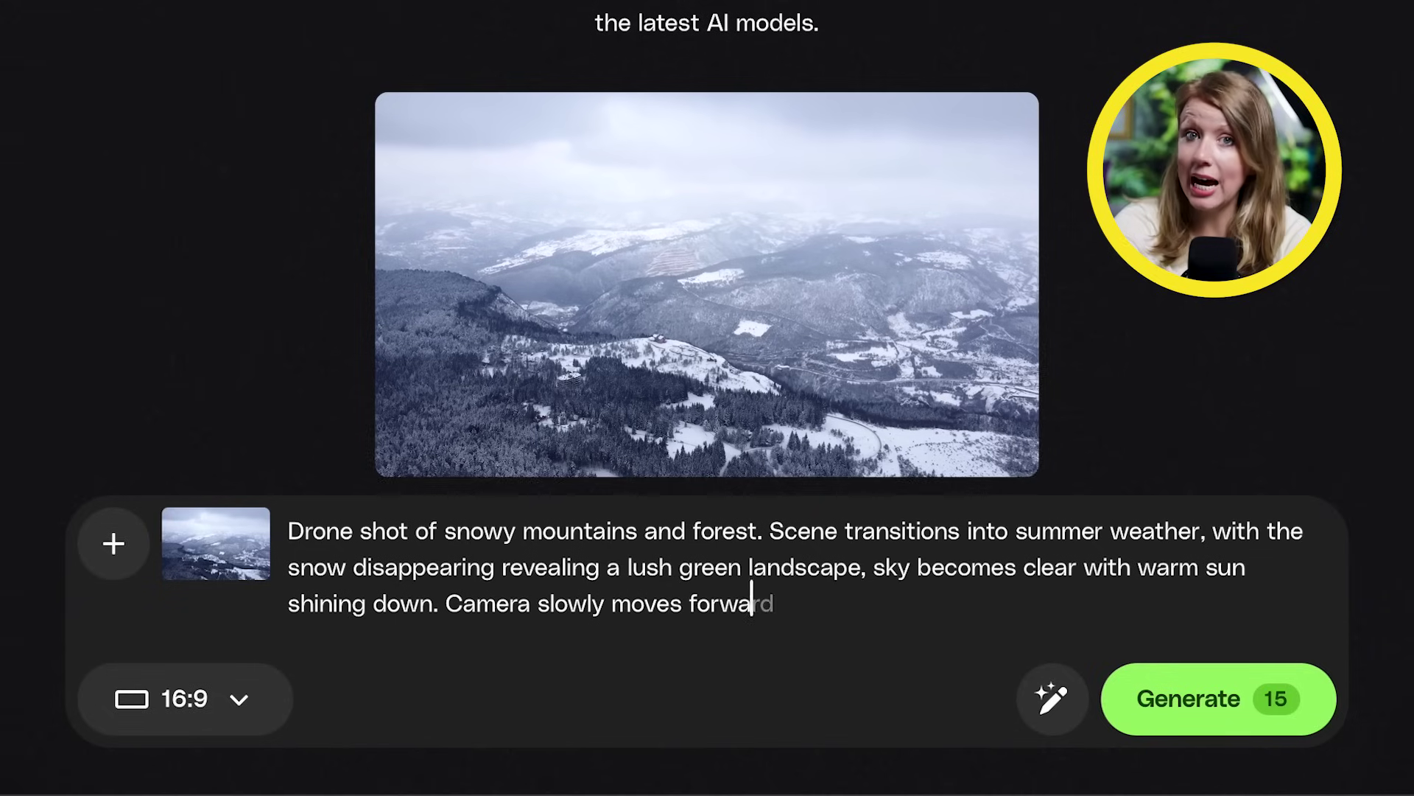
type("rward camera movement.")
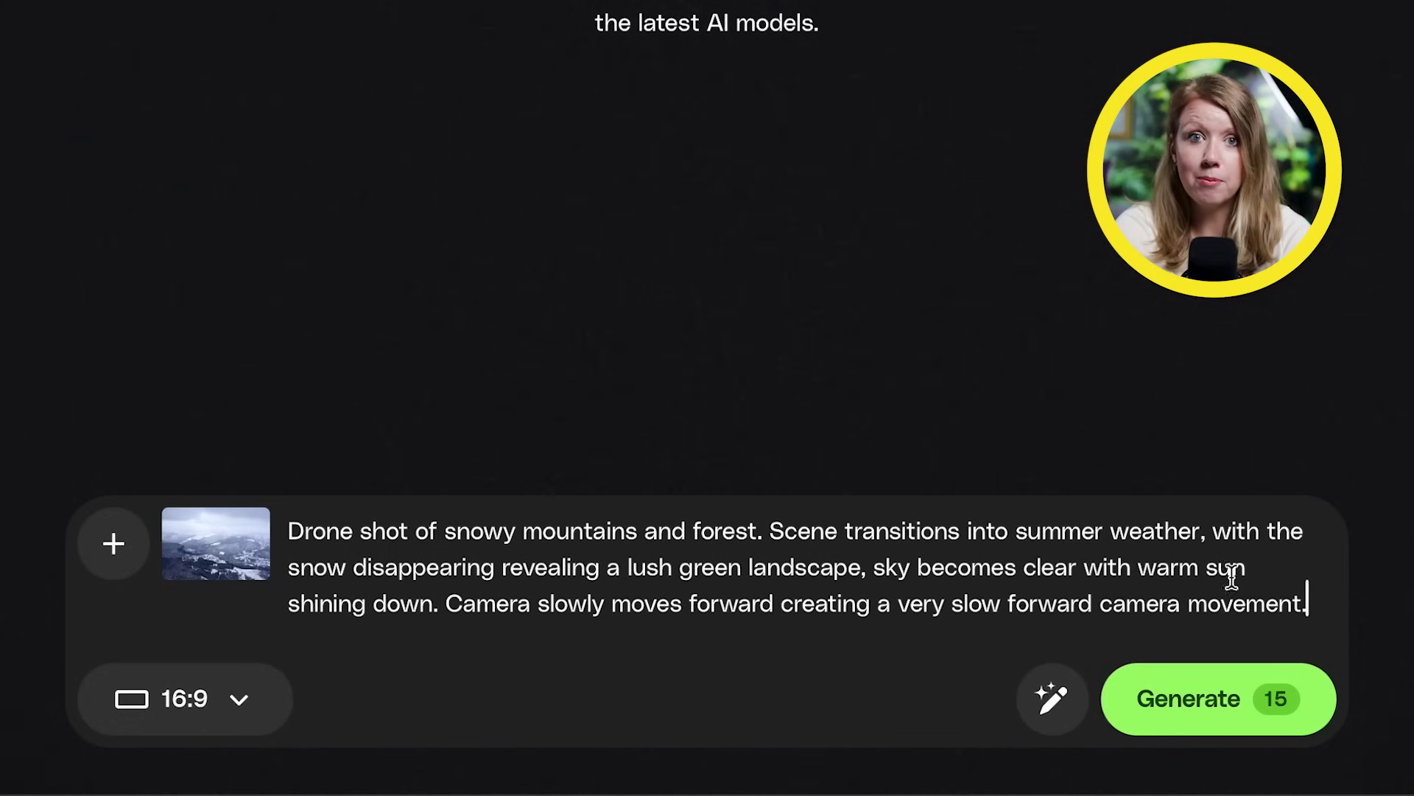
AI-enhance the prompt, delete 'majestic', 'pine', 'deep winter' and the river wording, then generate.
left_click(1060, 702)
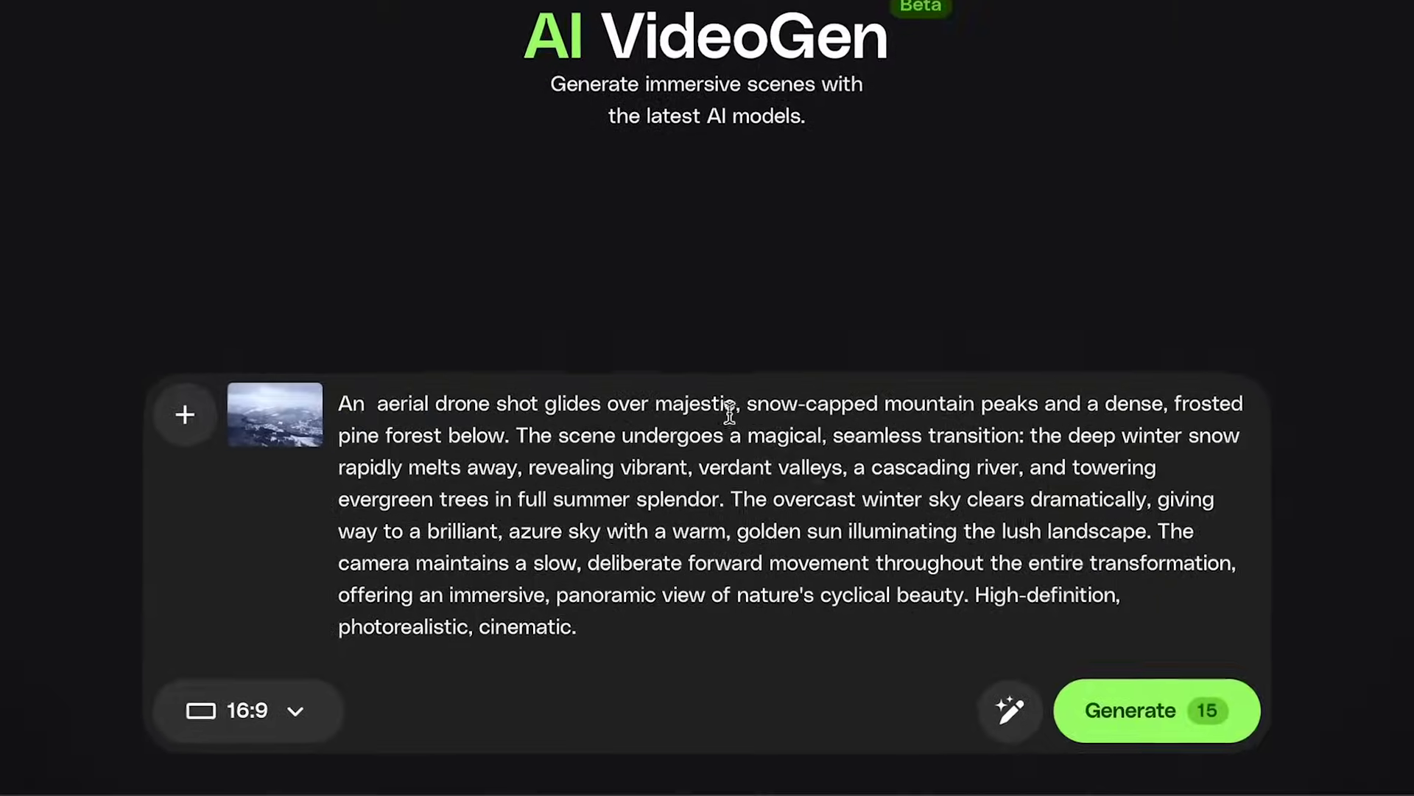
left_click_drag(604, 404, 714, 404)
key("BackSpace")
key("ctrl+BackSpace")
left_click_drag(1086, 453, 987, 454)
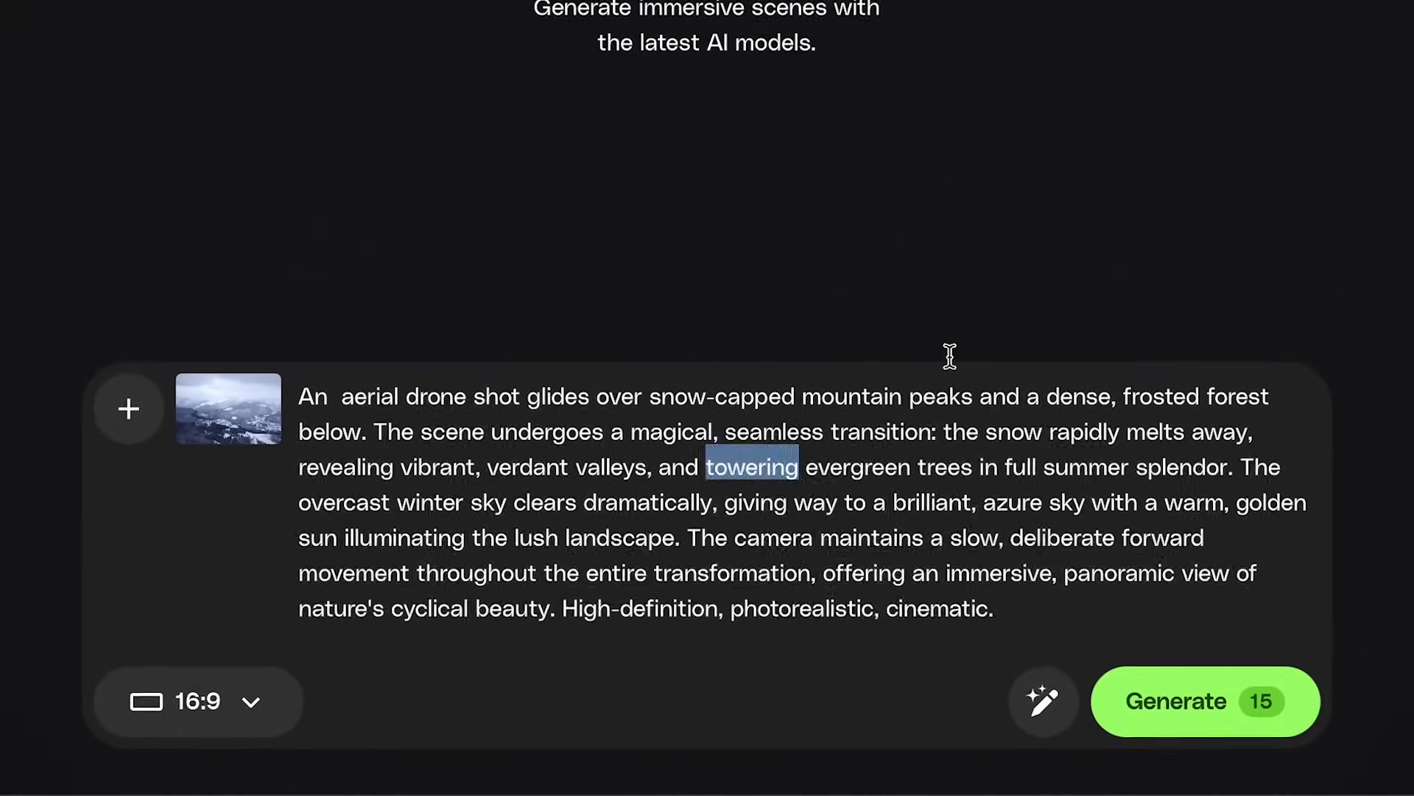
left_click_drag(701, 479, 872, 487)
key("BackSpace")
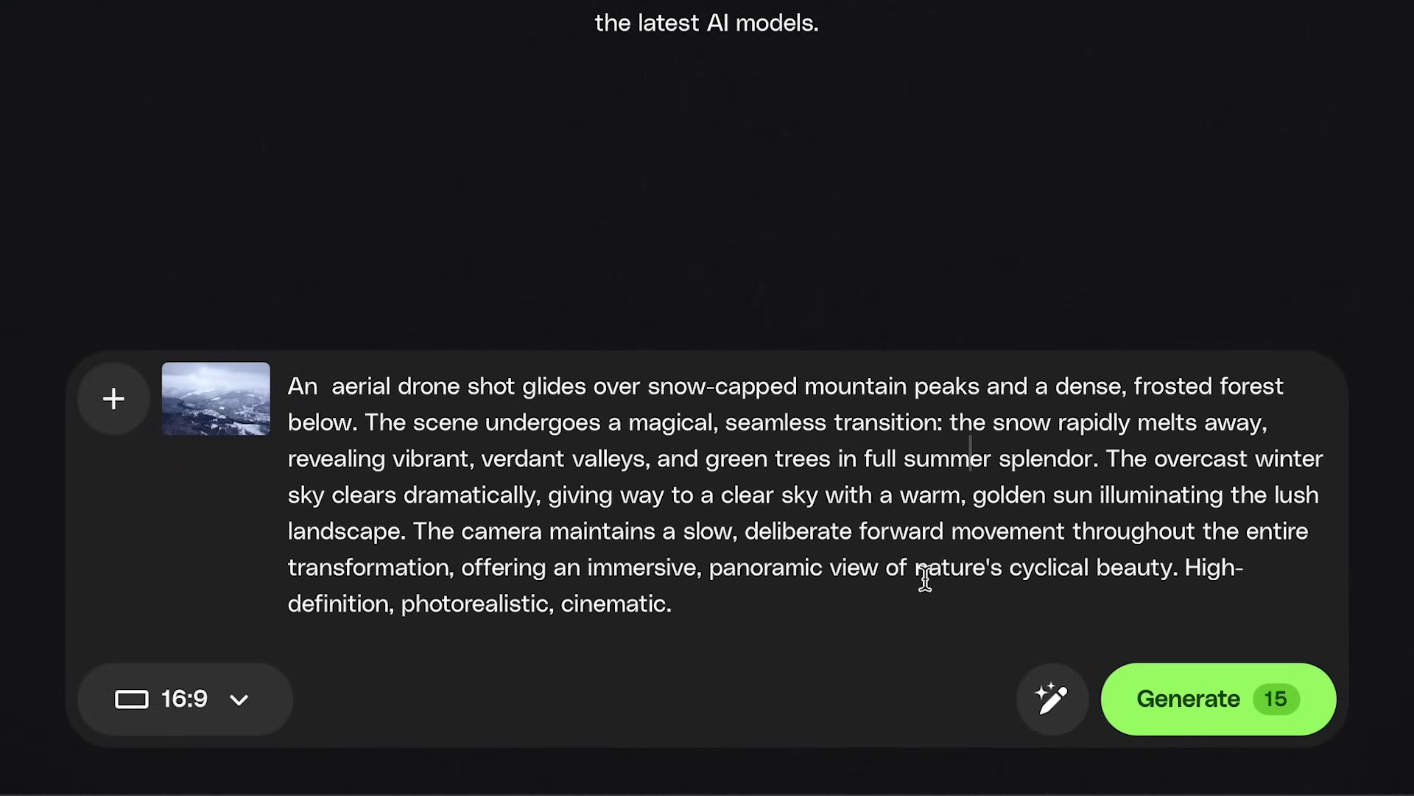
left_click(1201, 696)
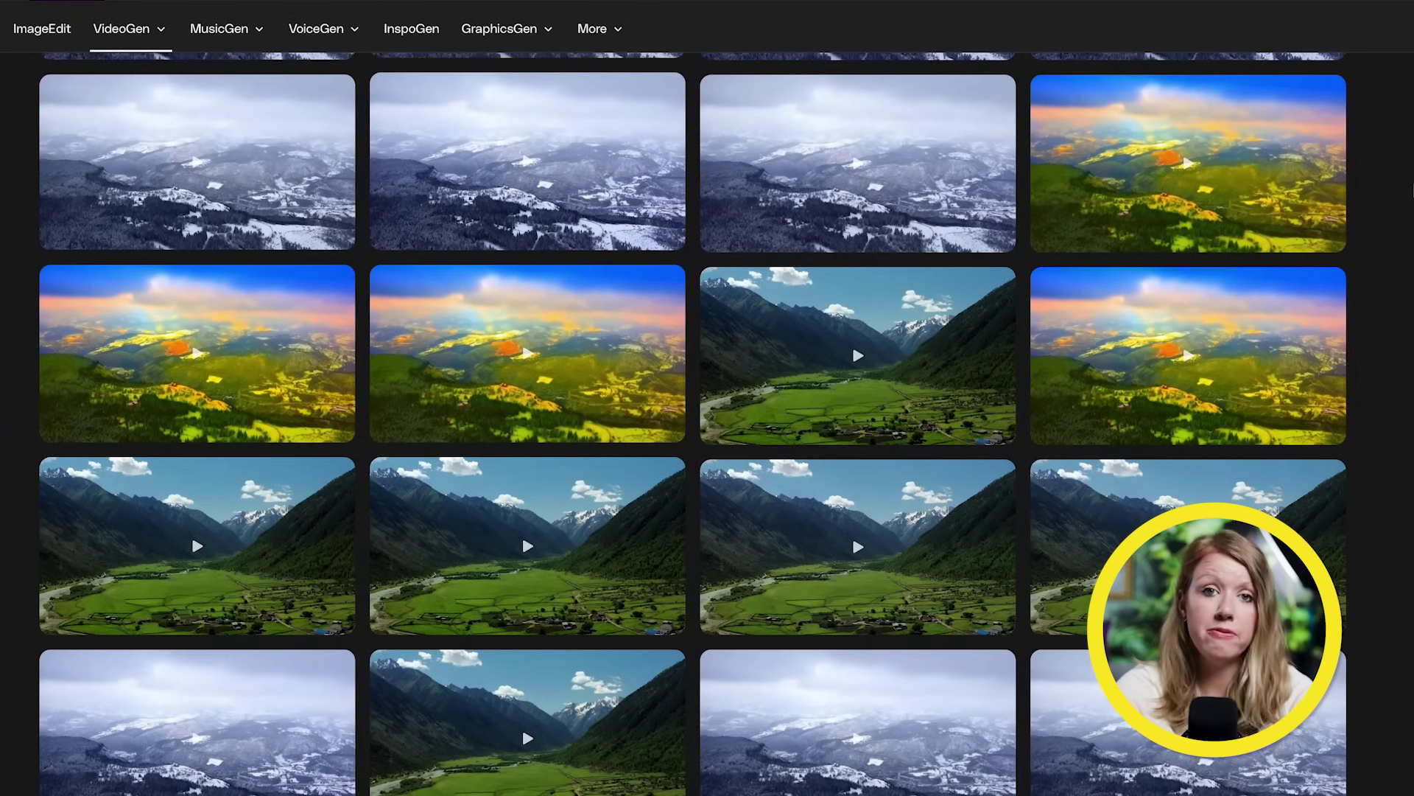
Scroll through the generated winter-to-summer drone video results.
scroll(692, 420, "up", 3)
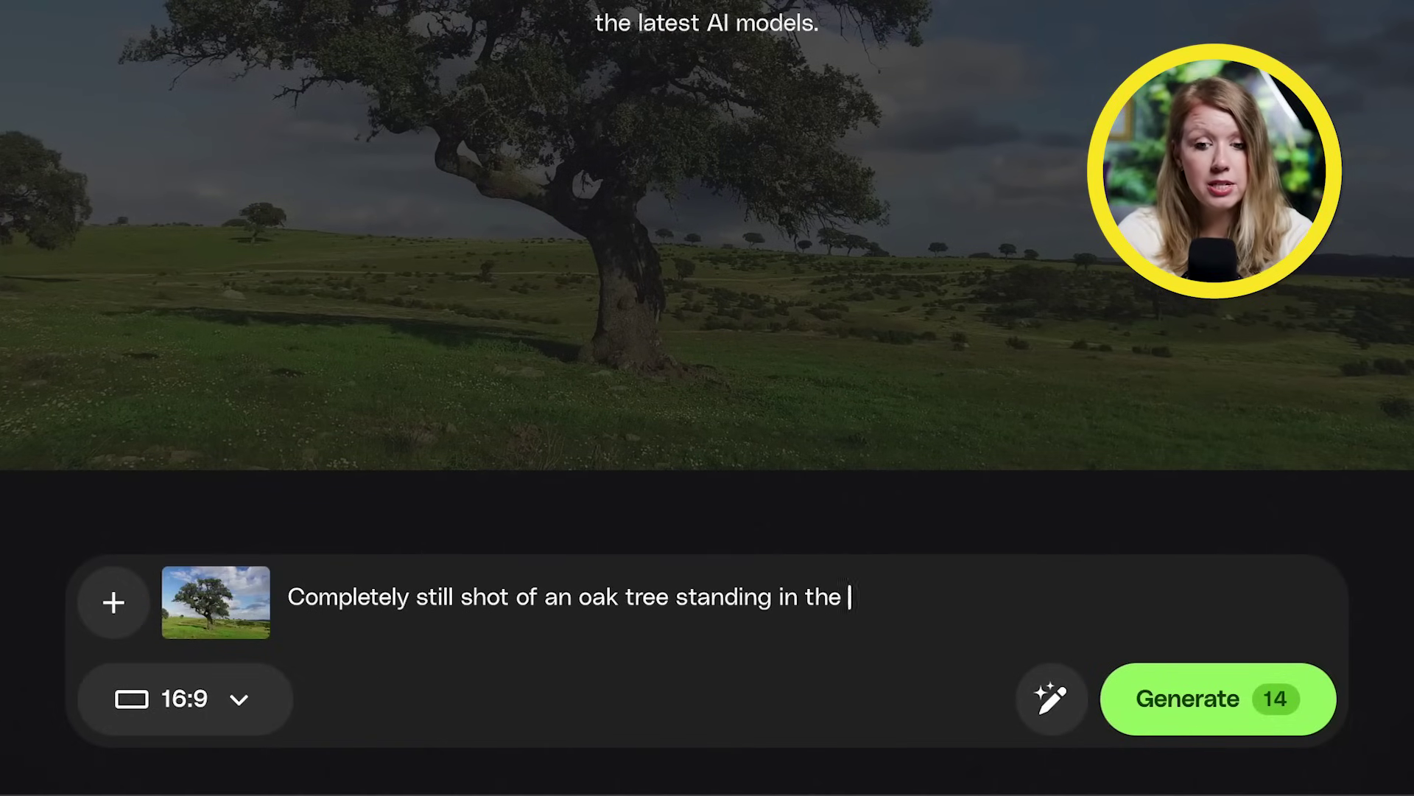
Write the prompt for a completely still oak tree shot under an overcast sky.
type("ly ")
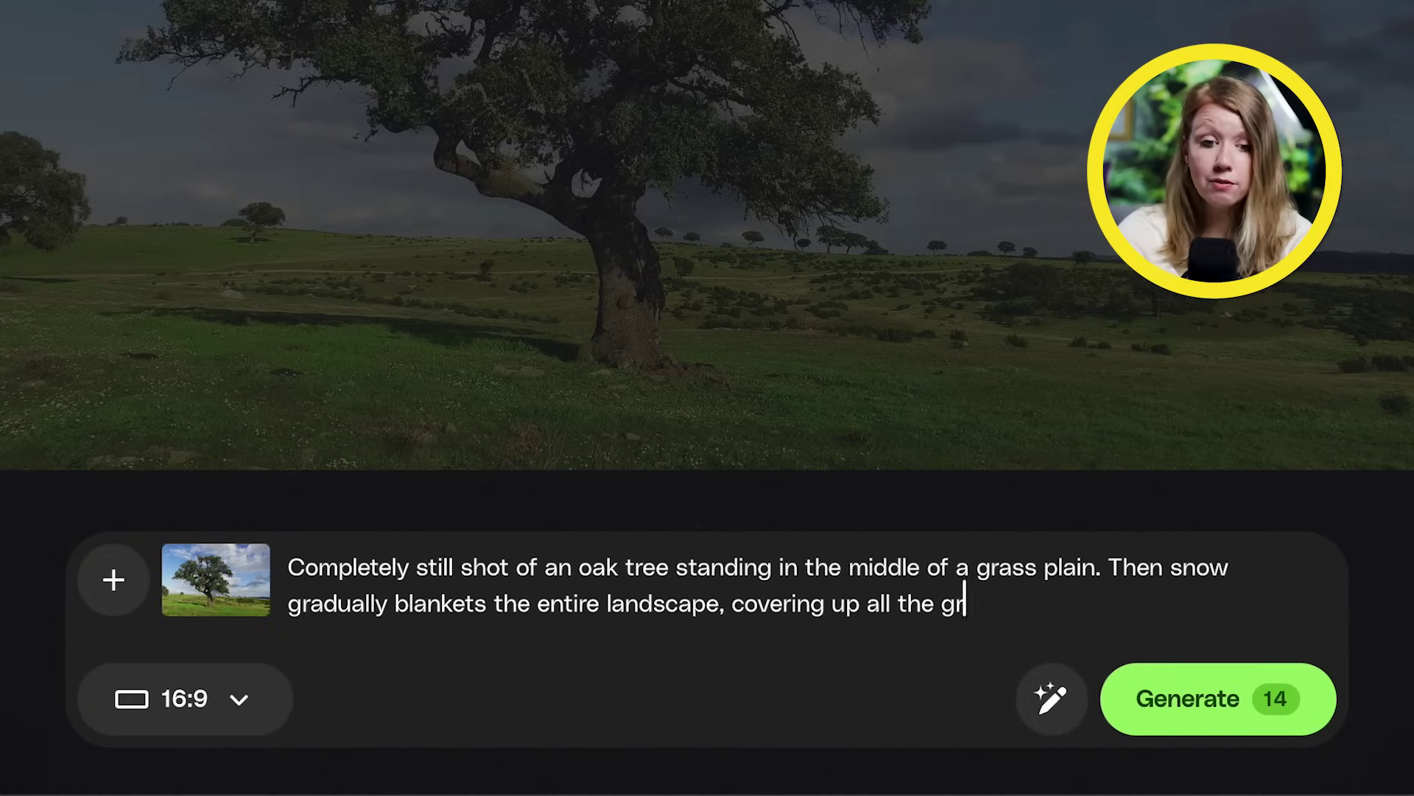
type("ercast sky.")
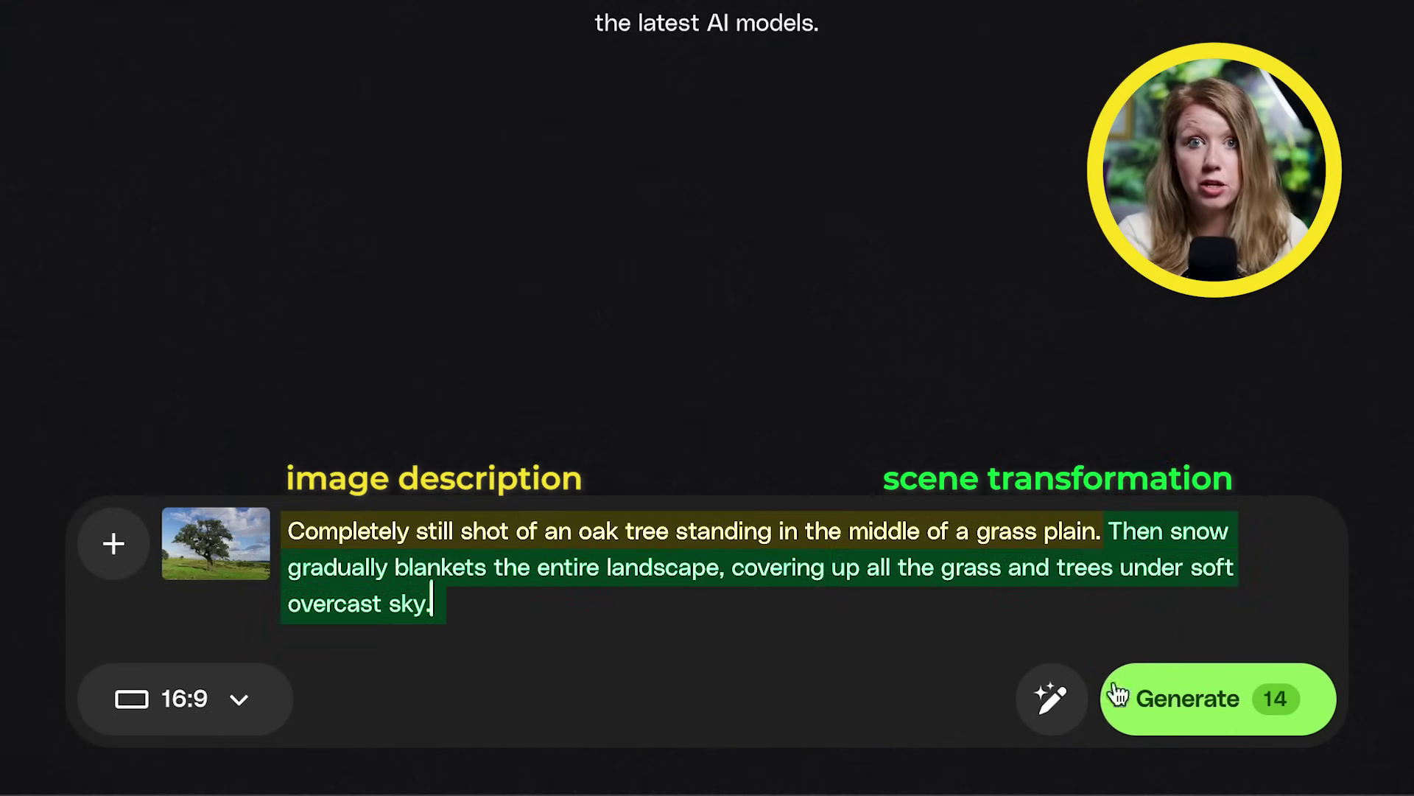
Submit the lone tree snowfall prompt for processing.
left_click(1054, 700)
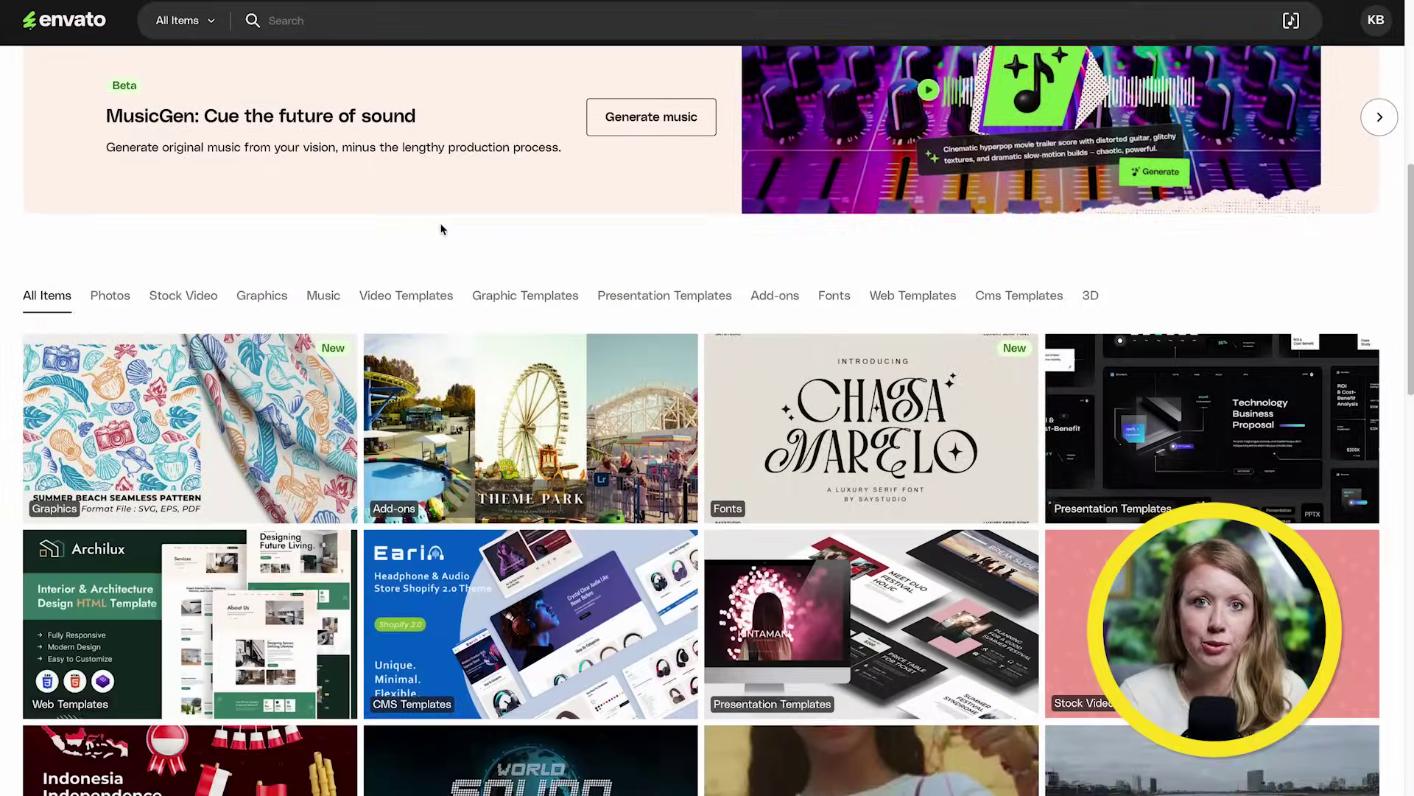
scroll(440, 229, "down", 9)
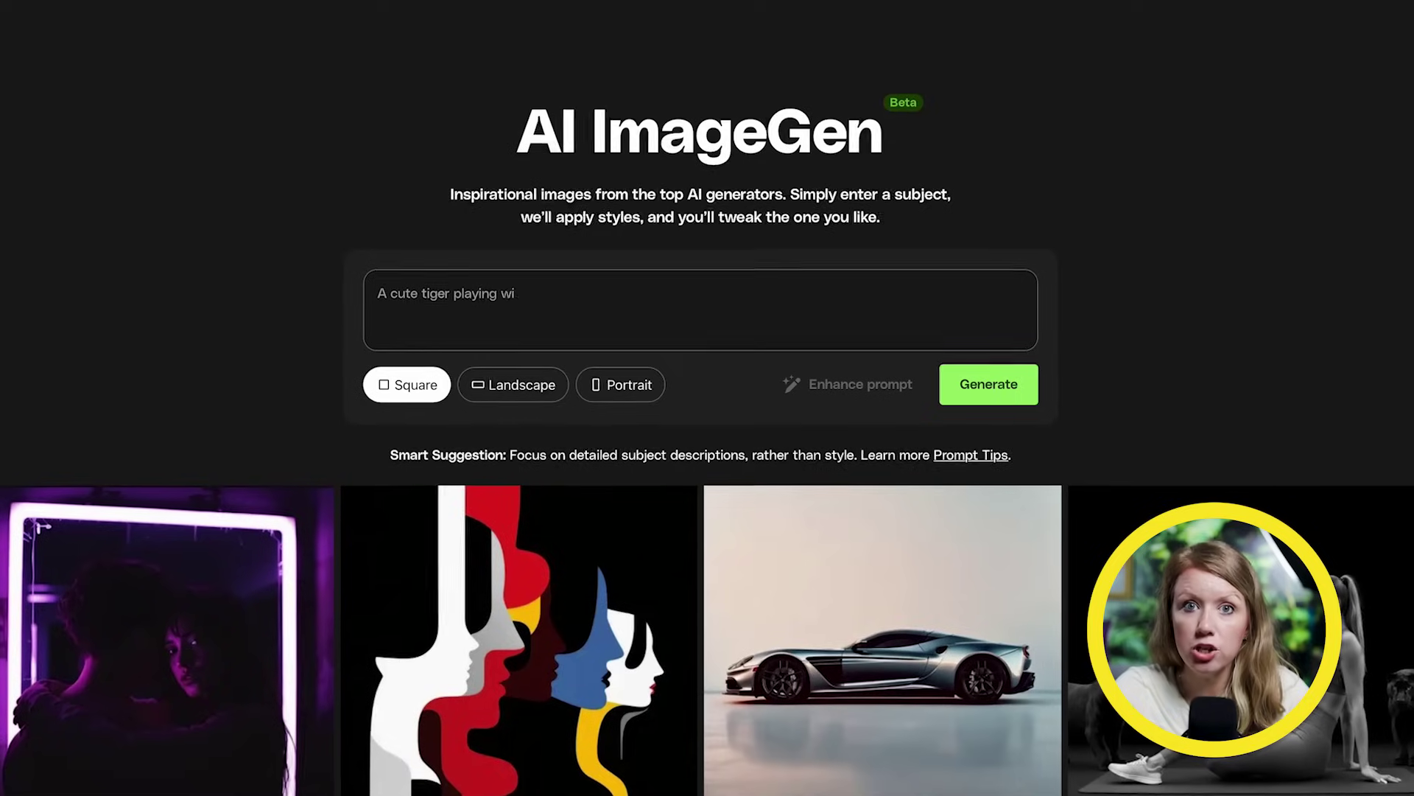
After typing a sample tiger prompt, open ImageEdit and drag in the green plains still.
type("th a ball in a g")
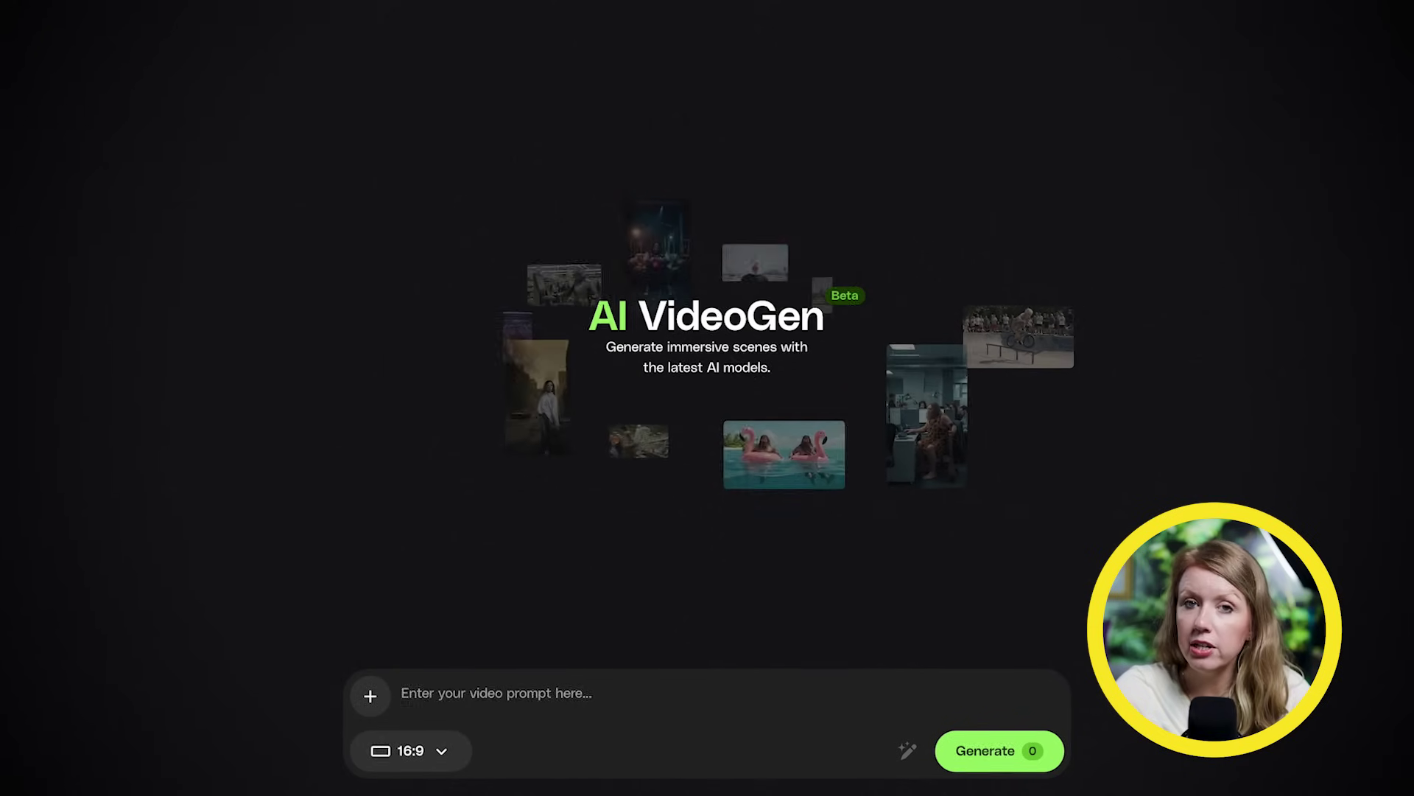
type("A cute tiger p")
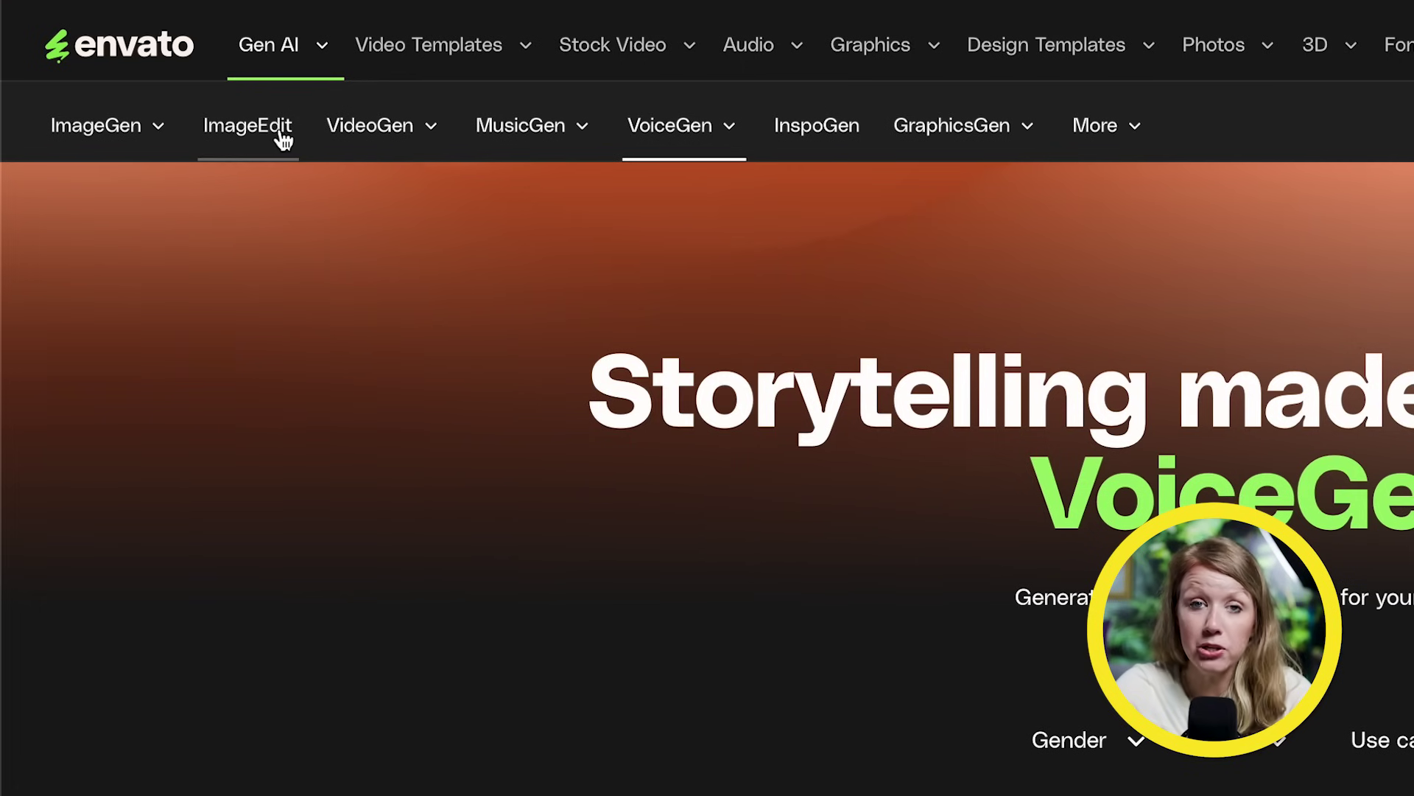
left_click(282, 140)
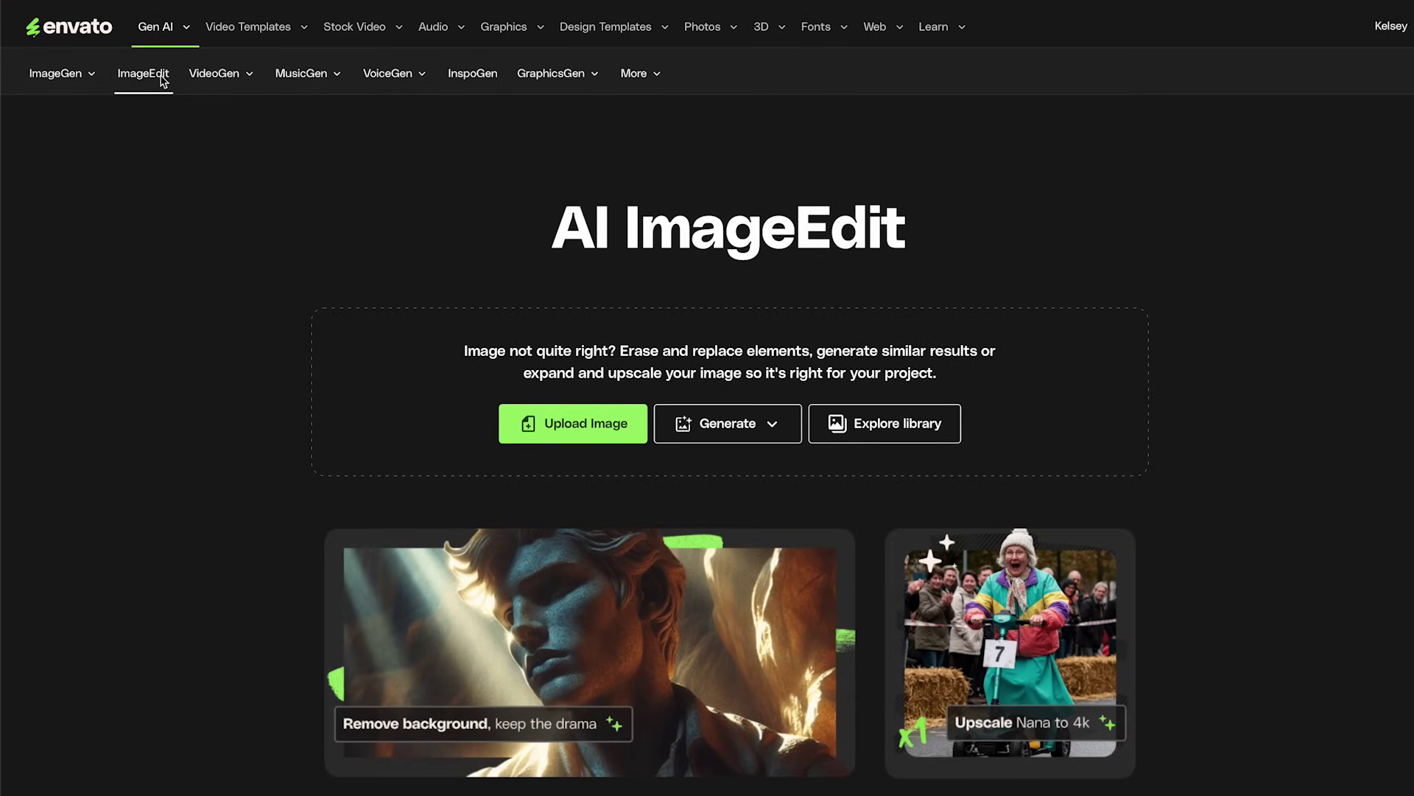
left_click_drag(1064, 88, 1006, 158)
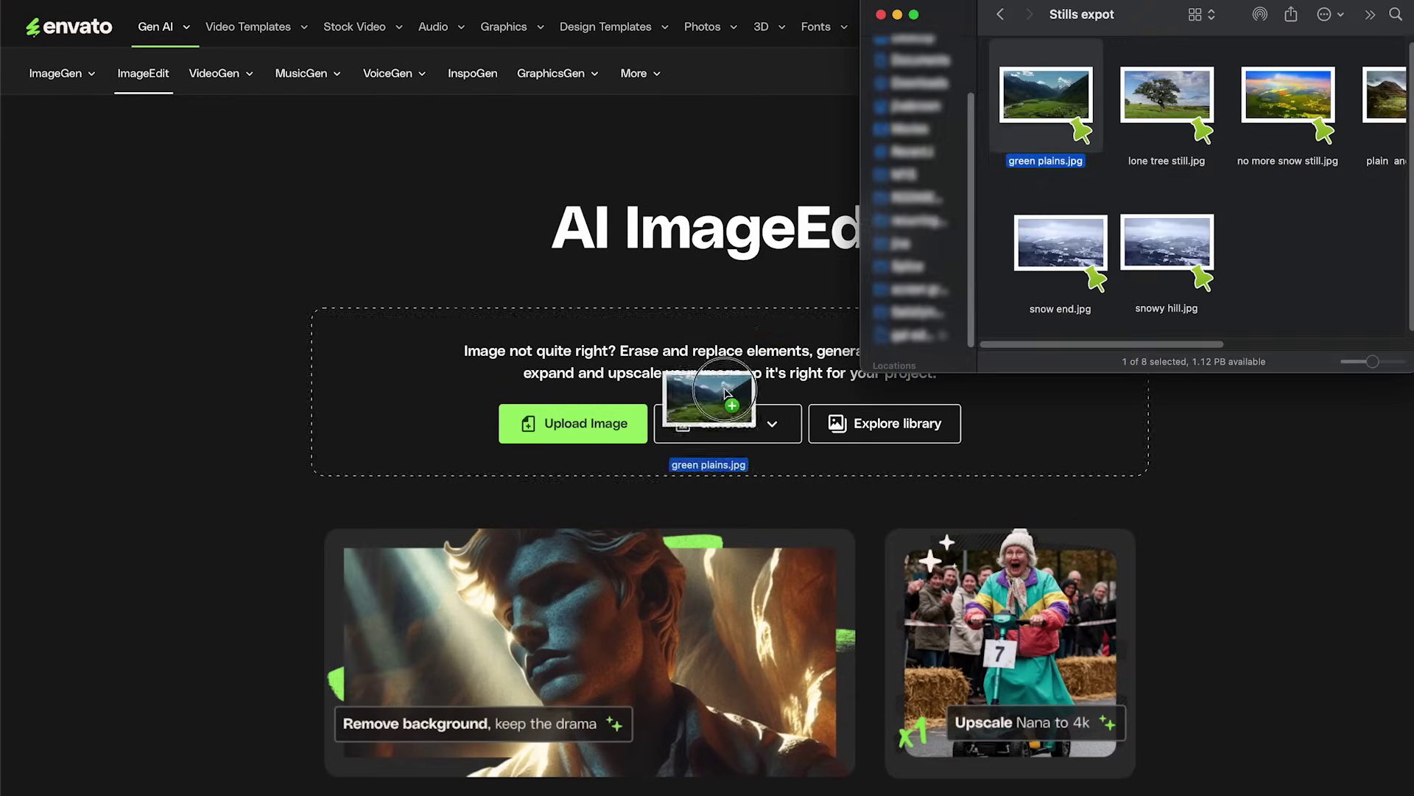
Upload the green valley still to ImageEdit, brush a Replace mask over the sky, and type 'change from'.
left_click_drag(726, 390, 720, 400)
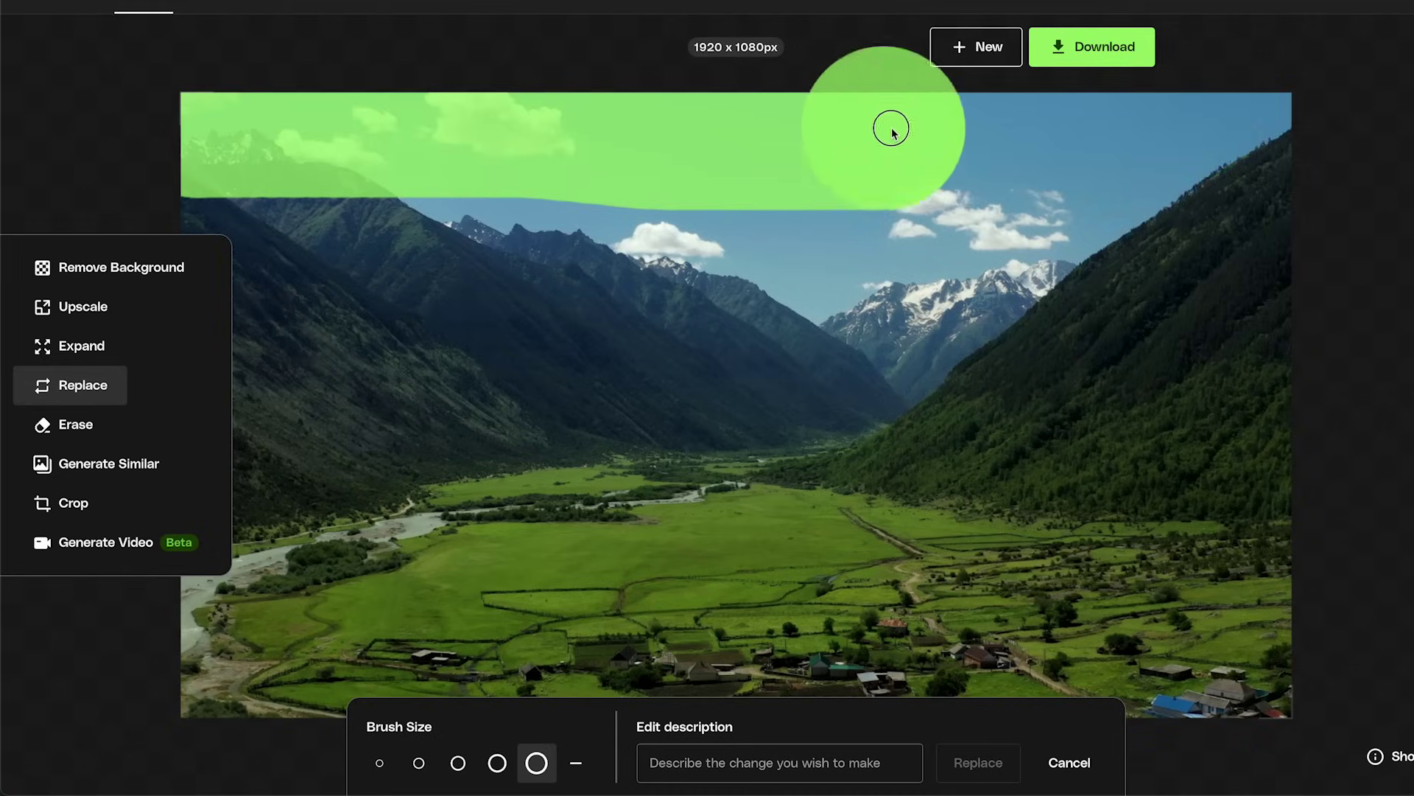
mouse_move(891, 126)
left_mouse_down()
mouse_move(1162, 139)
mouse_move(792, 346)
mouse_move(957, 220)
left_mouse_up()
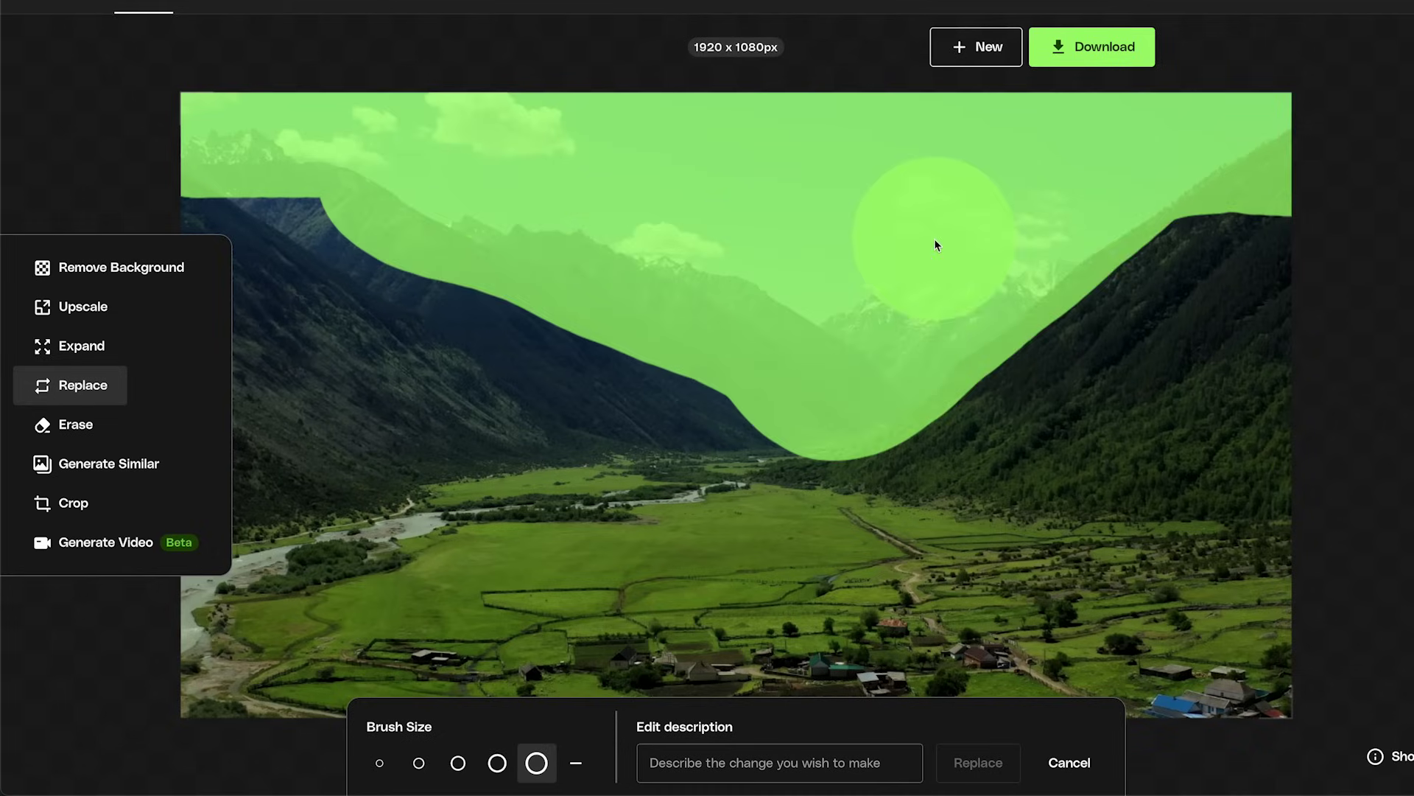
type("change from")
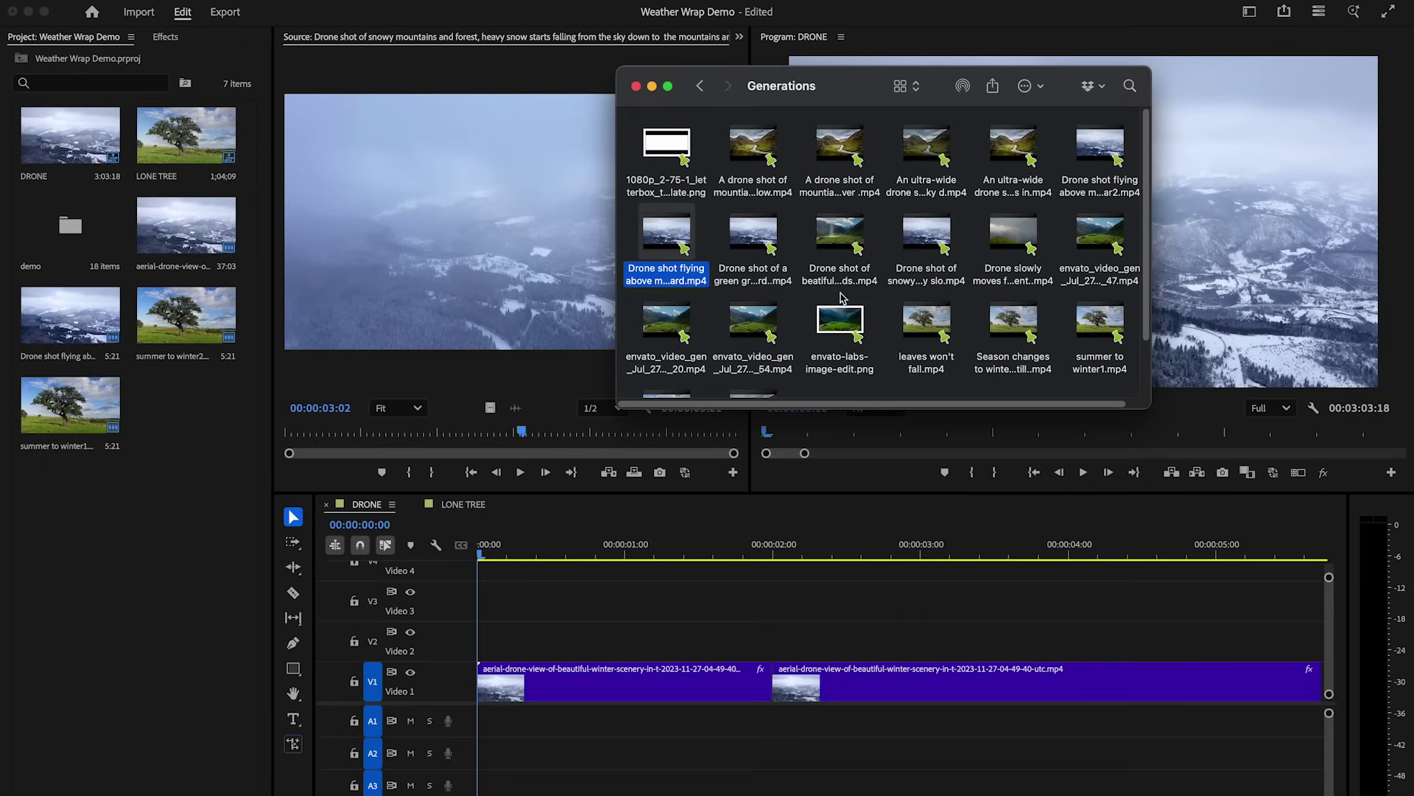
Preview the generated drone clip in Finder and import it into the Premiere project.
key("space")
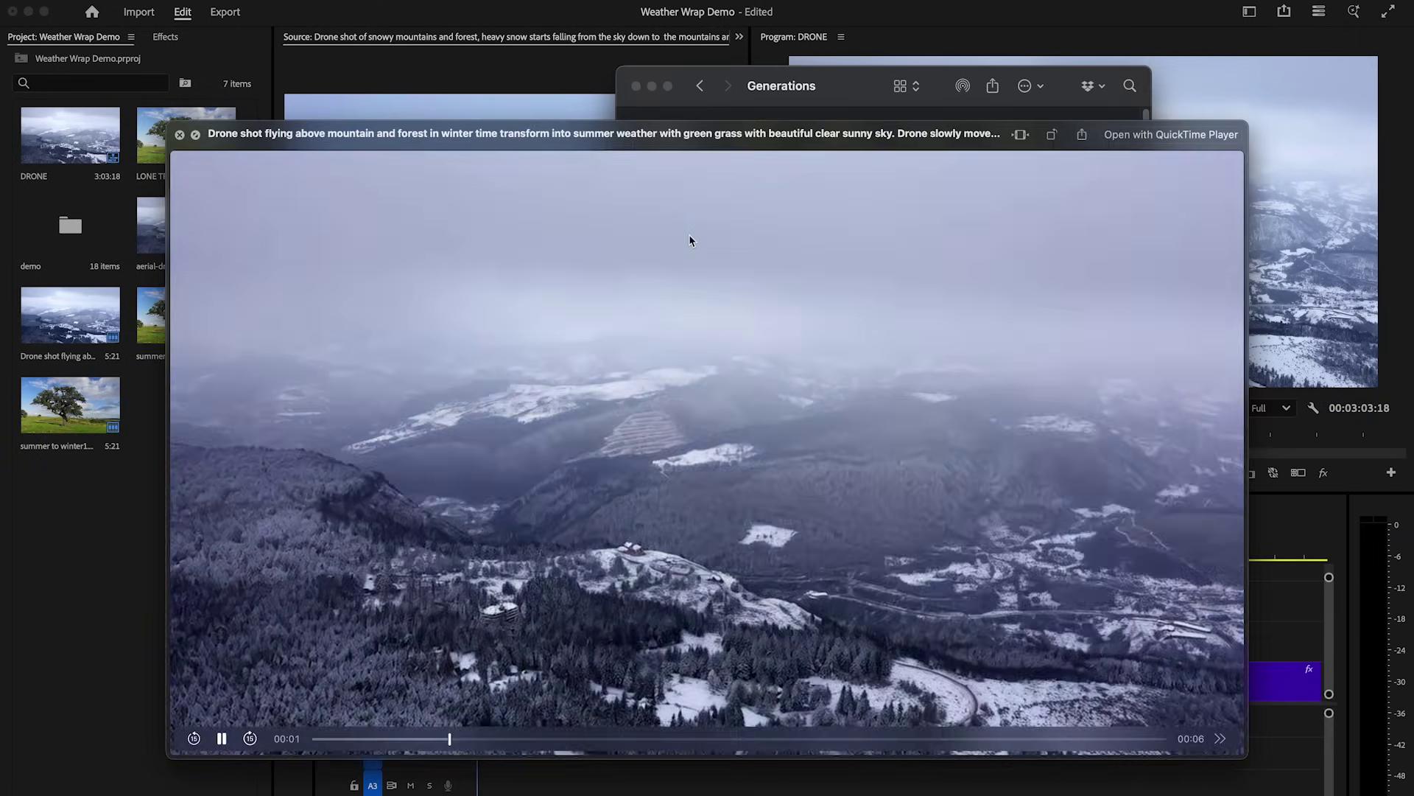
key("space")
left_click_drag(688, 235, 312, 228)
left_click_drag(160, 315, 162, 317)
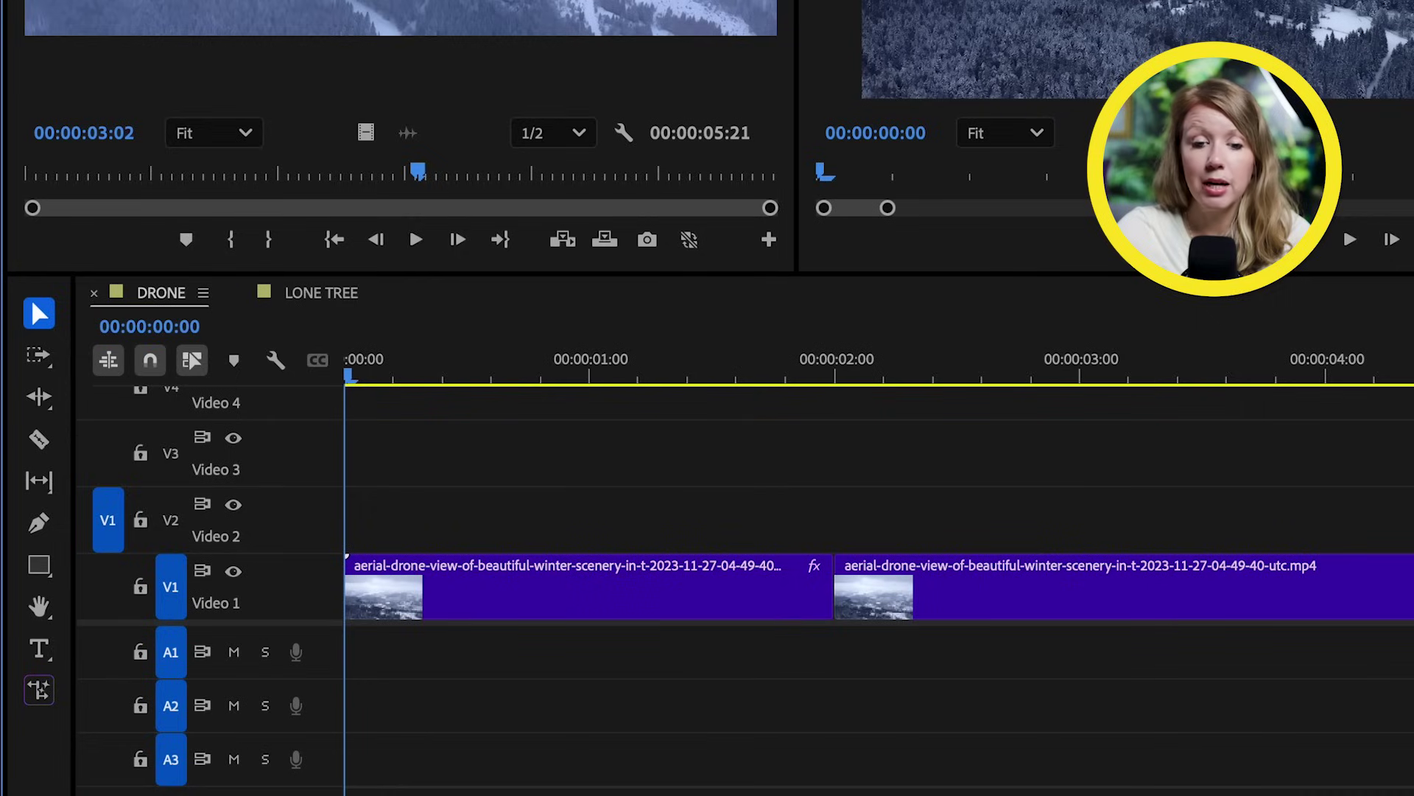
Drop the generated drone shot onto V1 from 00:00:02:00 and preview the cut between shots.
left_click(666, 602)
left_click(969, 580)
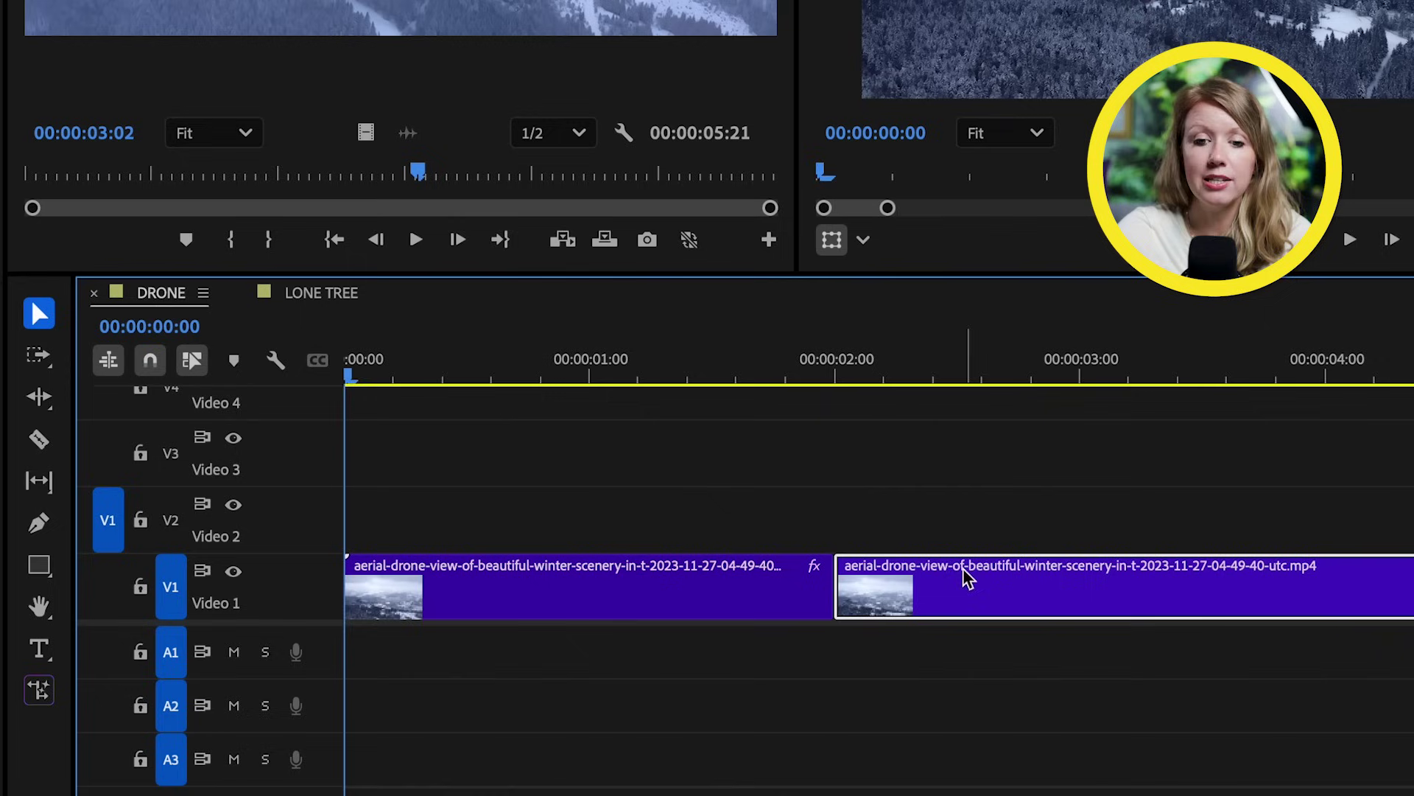
left_click(845, 382)
left_click_drag(846, 383, 839, 381)
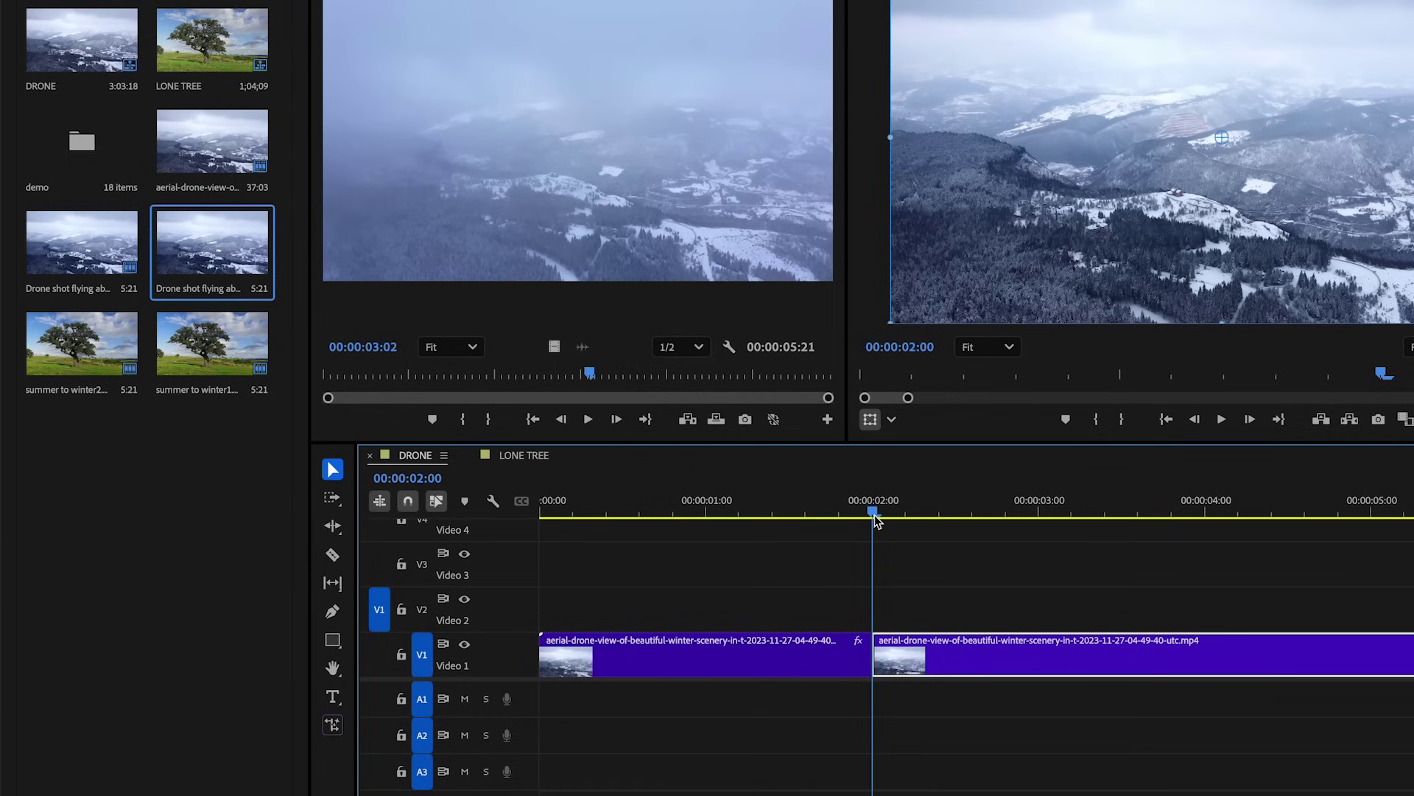
left_click_drag(246, 267, 871, 657)
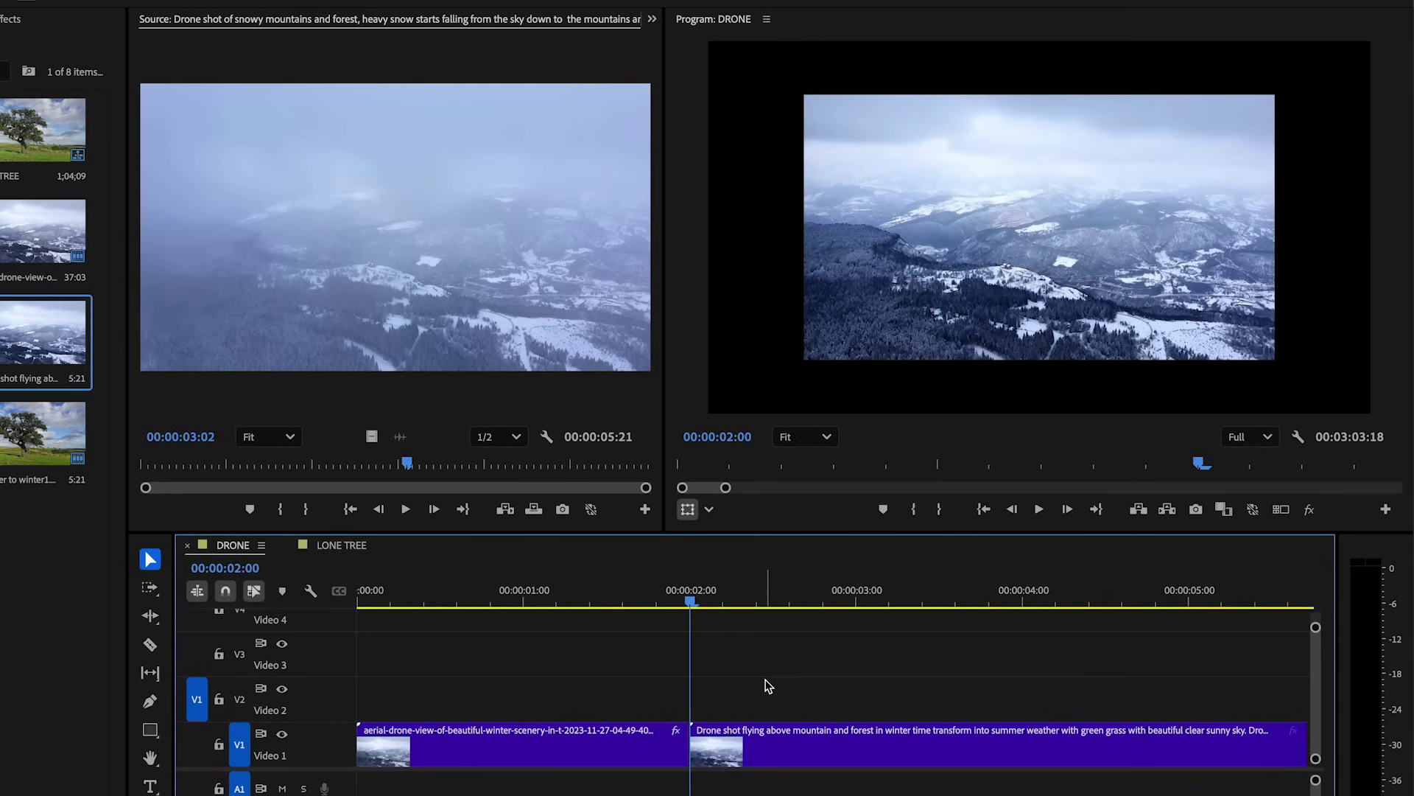
left_click_drag(704, 621, 794, 626)
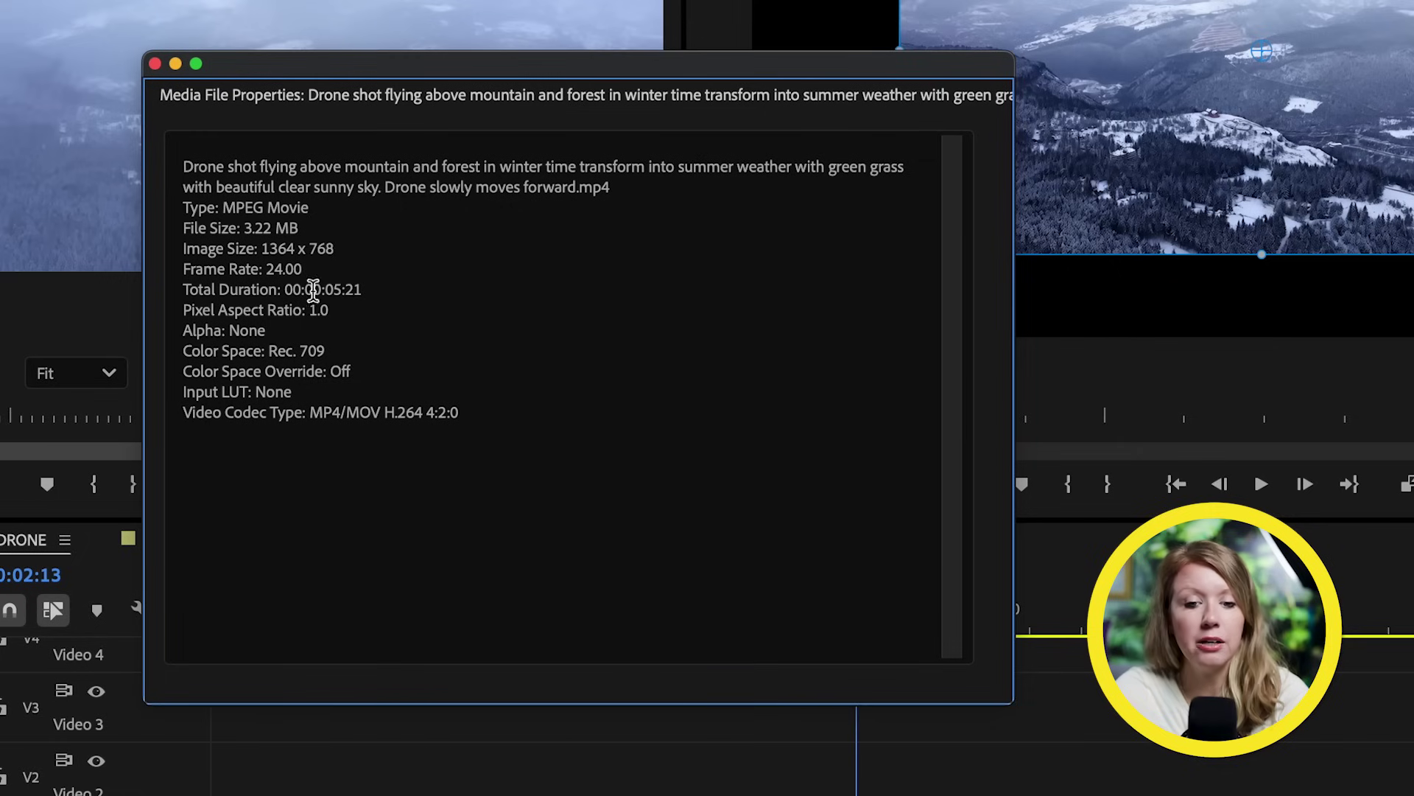
Confirm the generated clip's 1364 x 768 size and scale it to about 140.8% to fill the frame.
triple_click(322, 255)
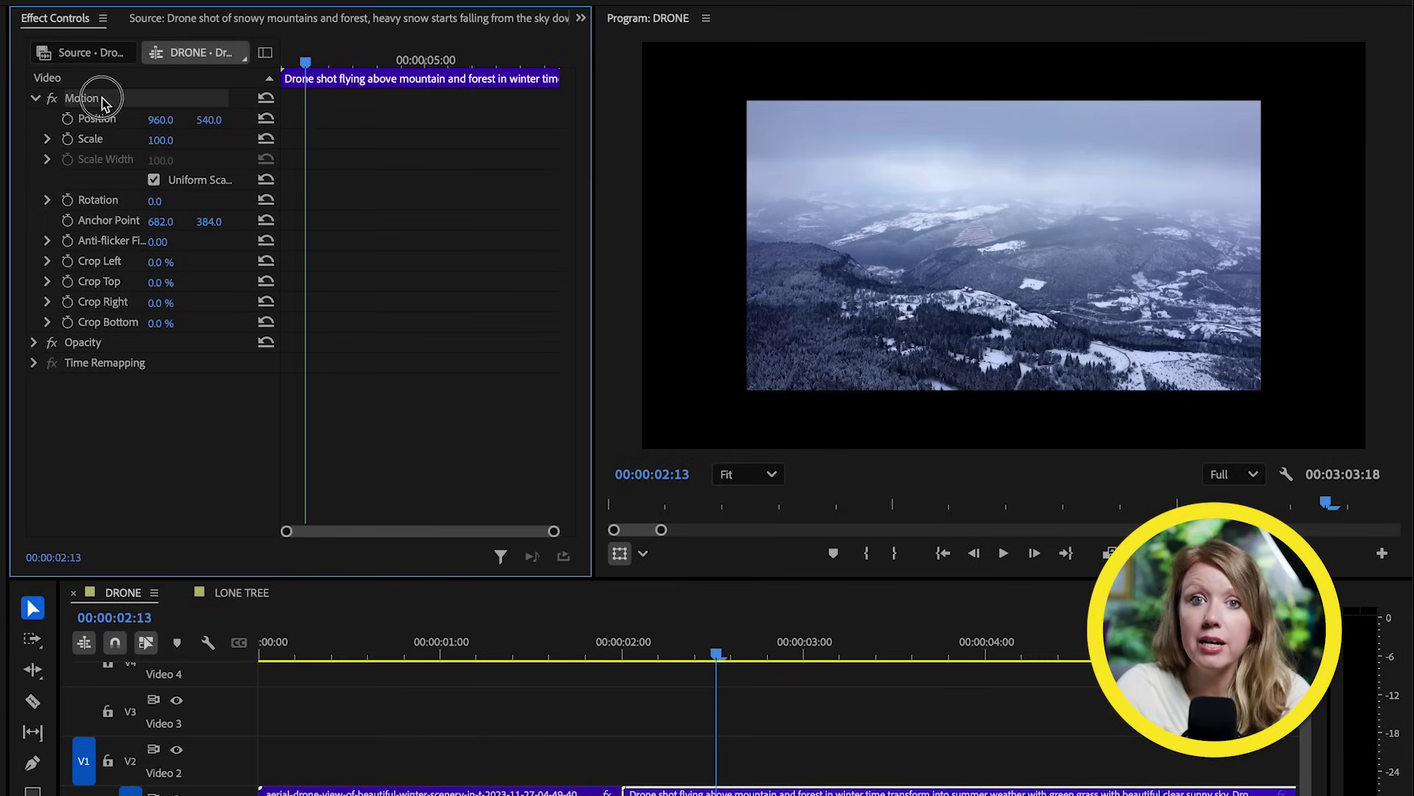
left_click_drag(160, 140, 190, 140)
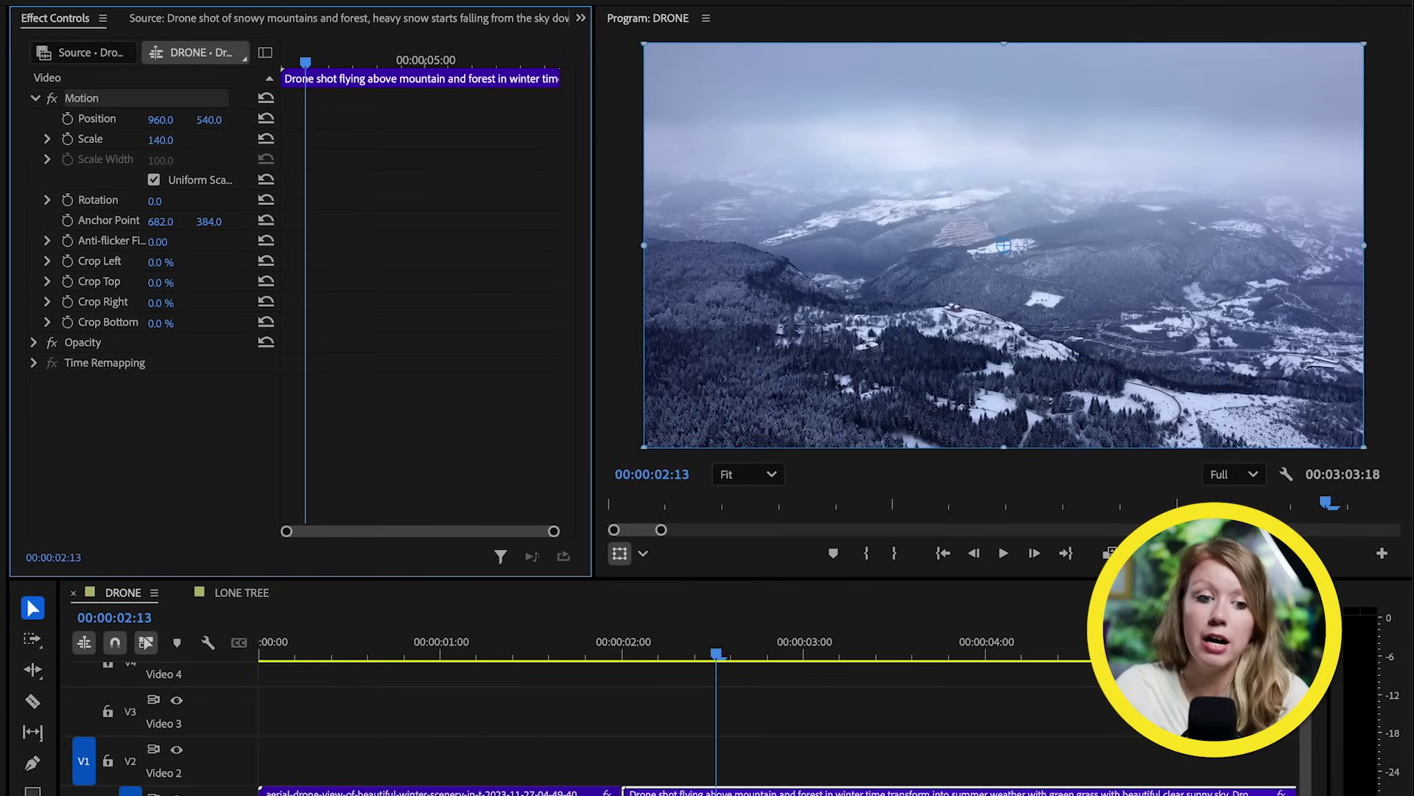
left_click_drag(641, 247, 639, 245)
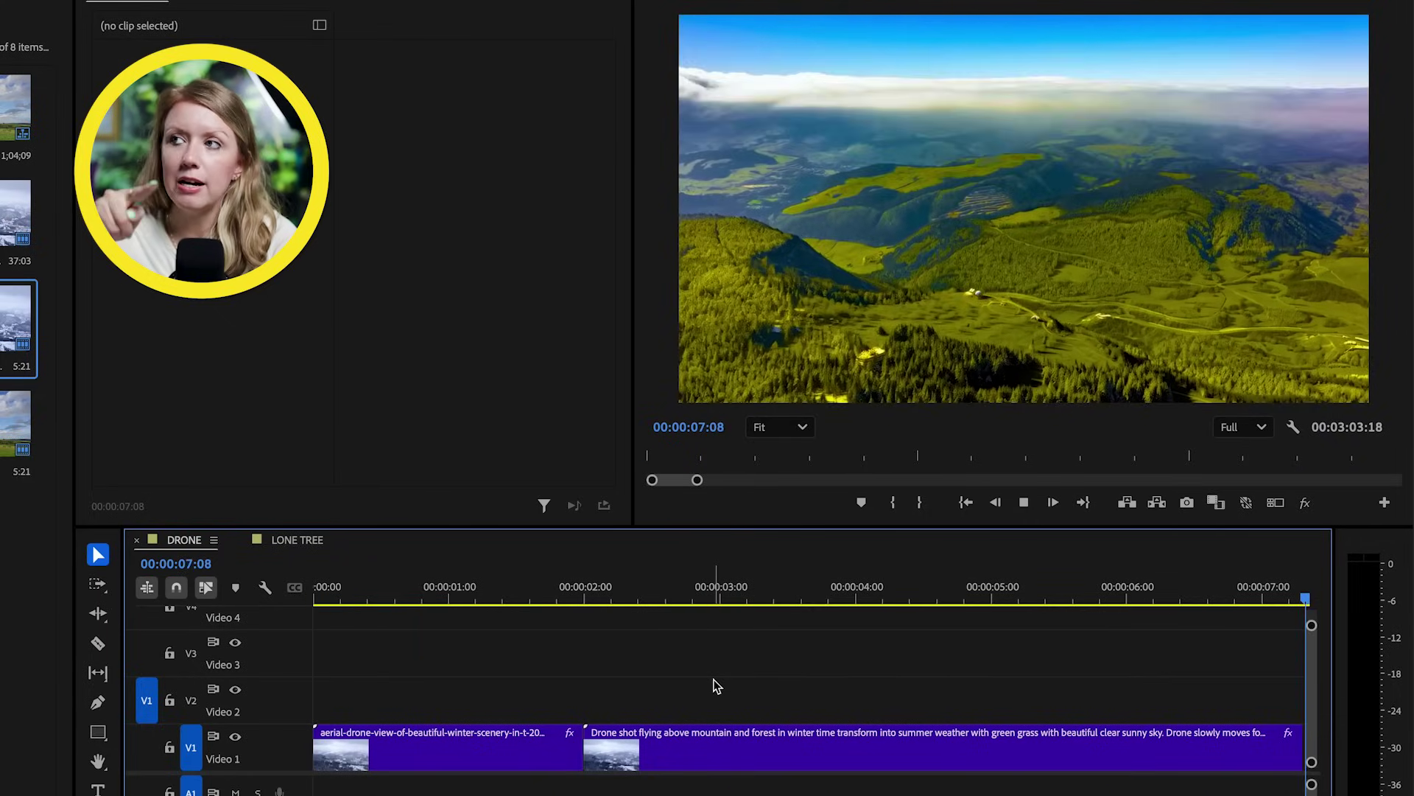
Select both V1 drone clips and apply Reverse Speed at 100% speed.
key("minus")
left_click(830, 595)
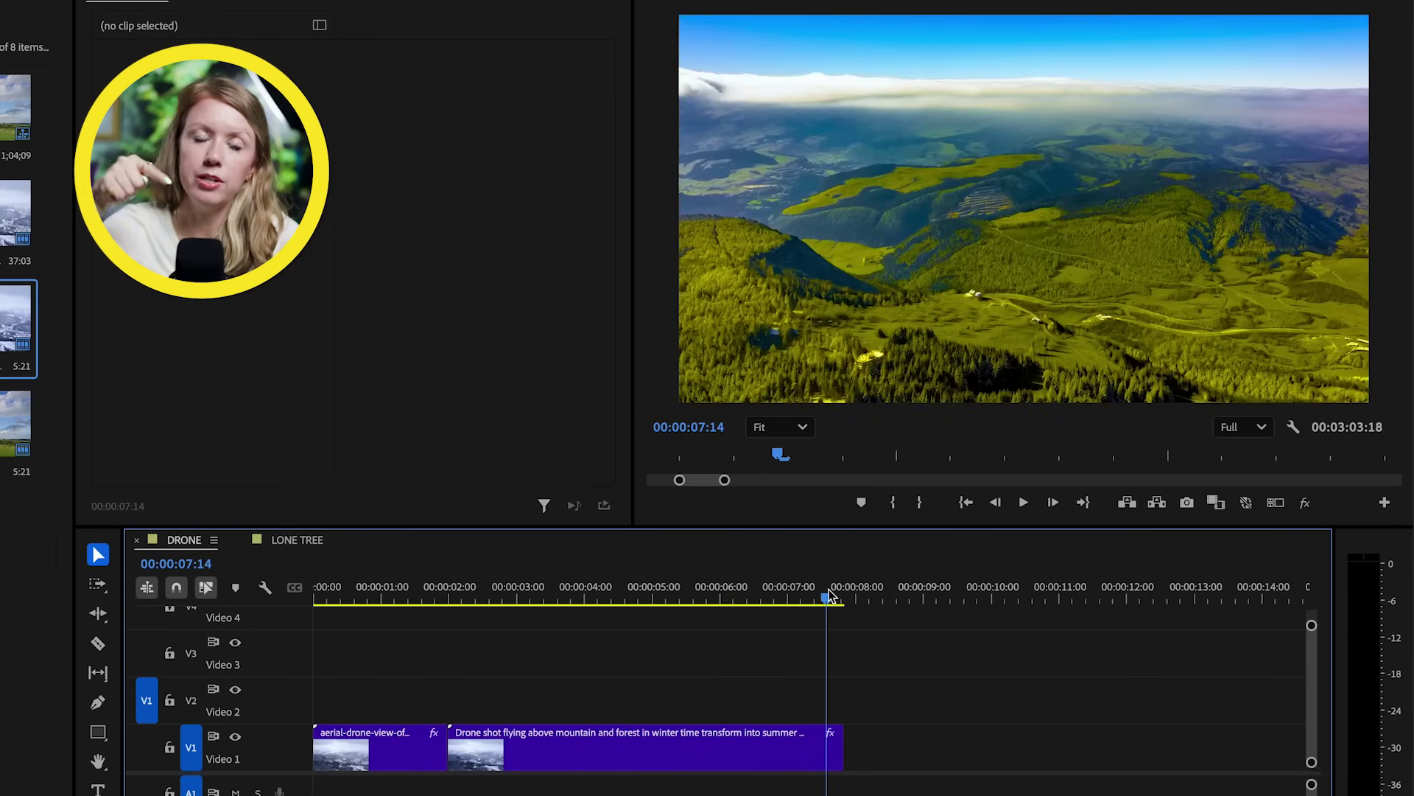
left_click_drag(830, 594, 353, 706)
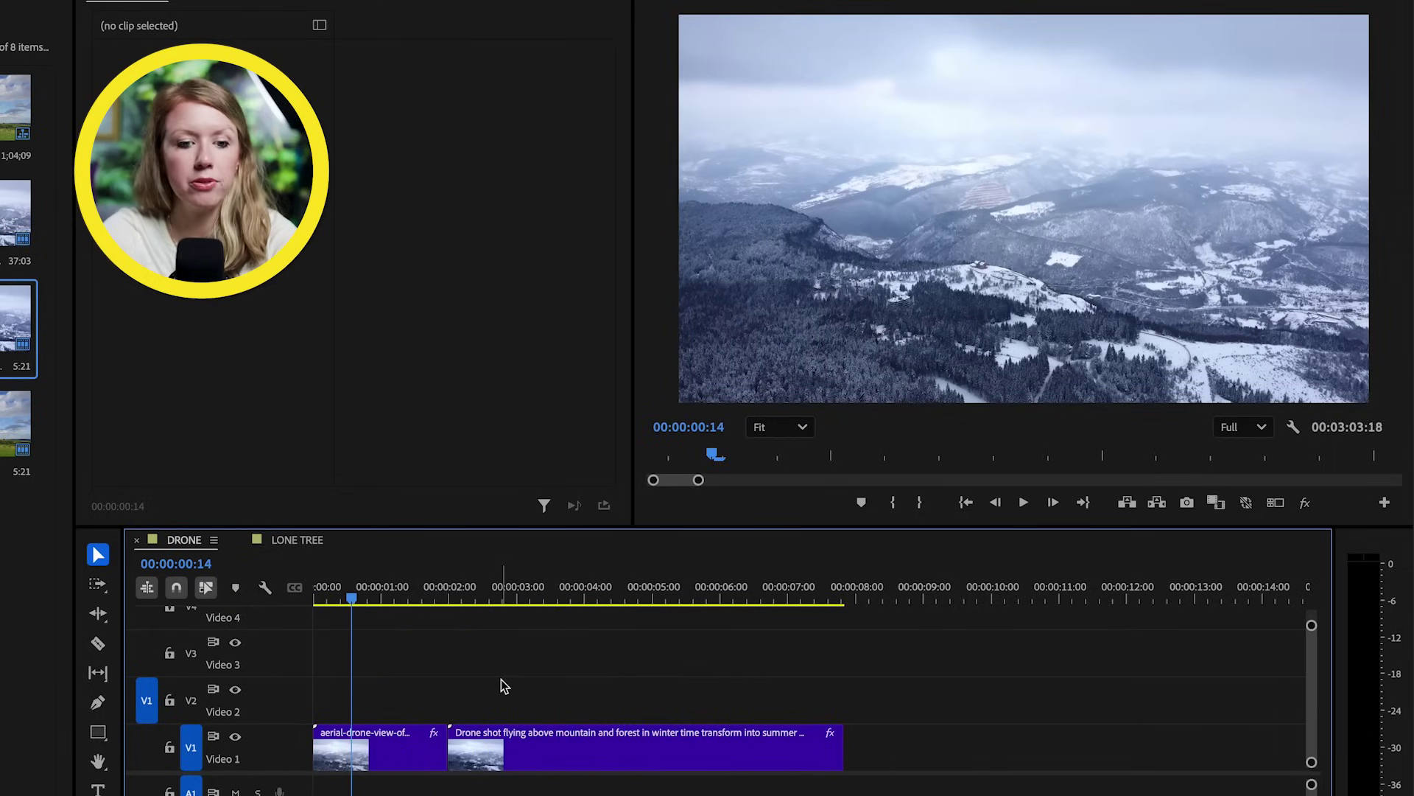
left_click_drag(426, 705, 539, 753)
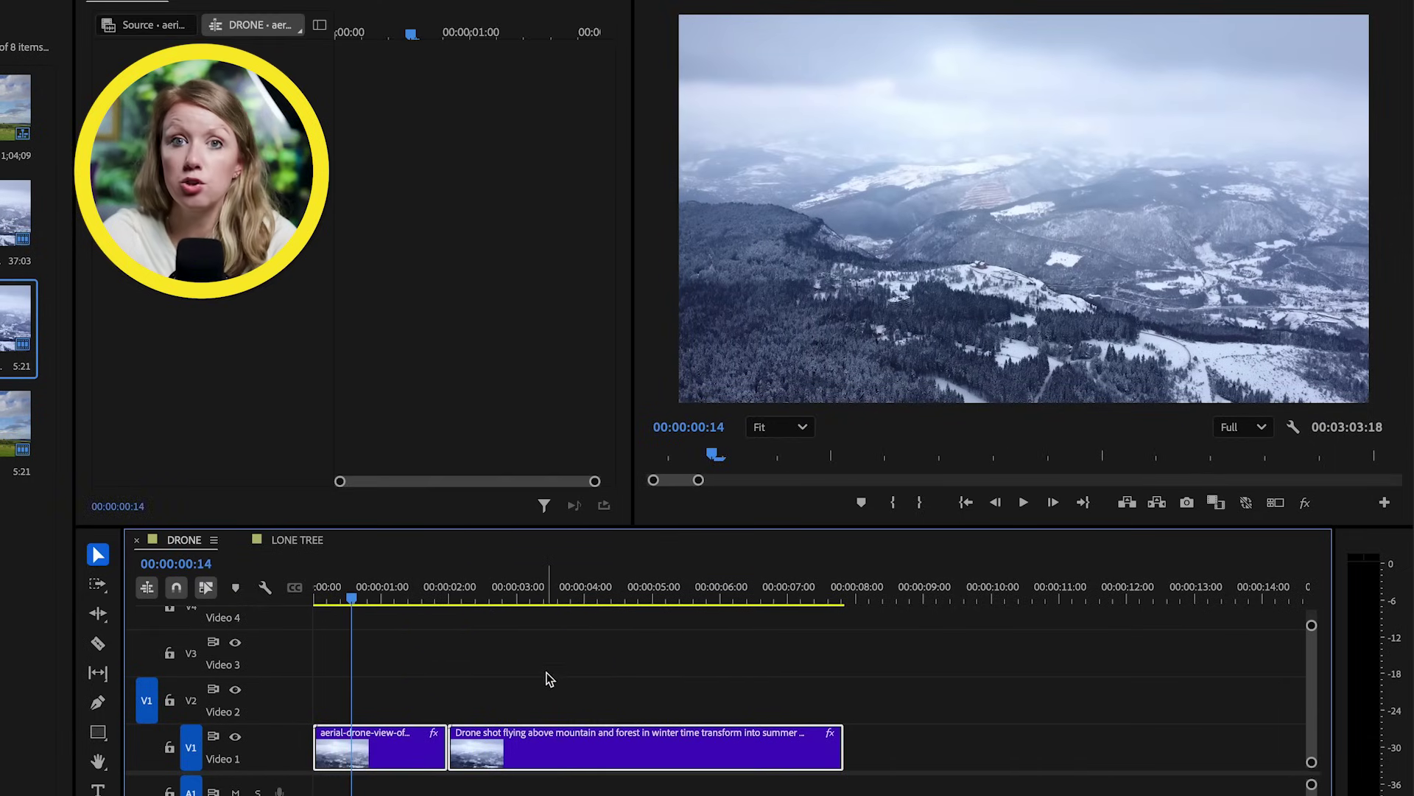
key("ctrl+r")
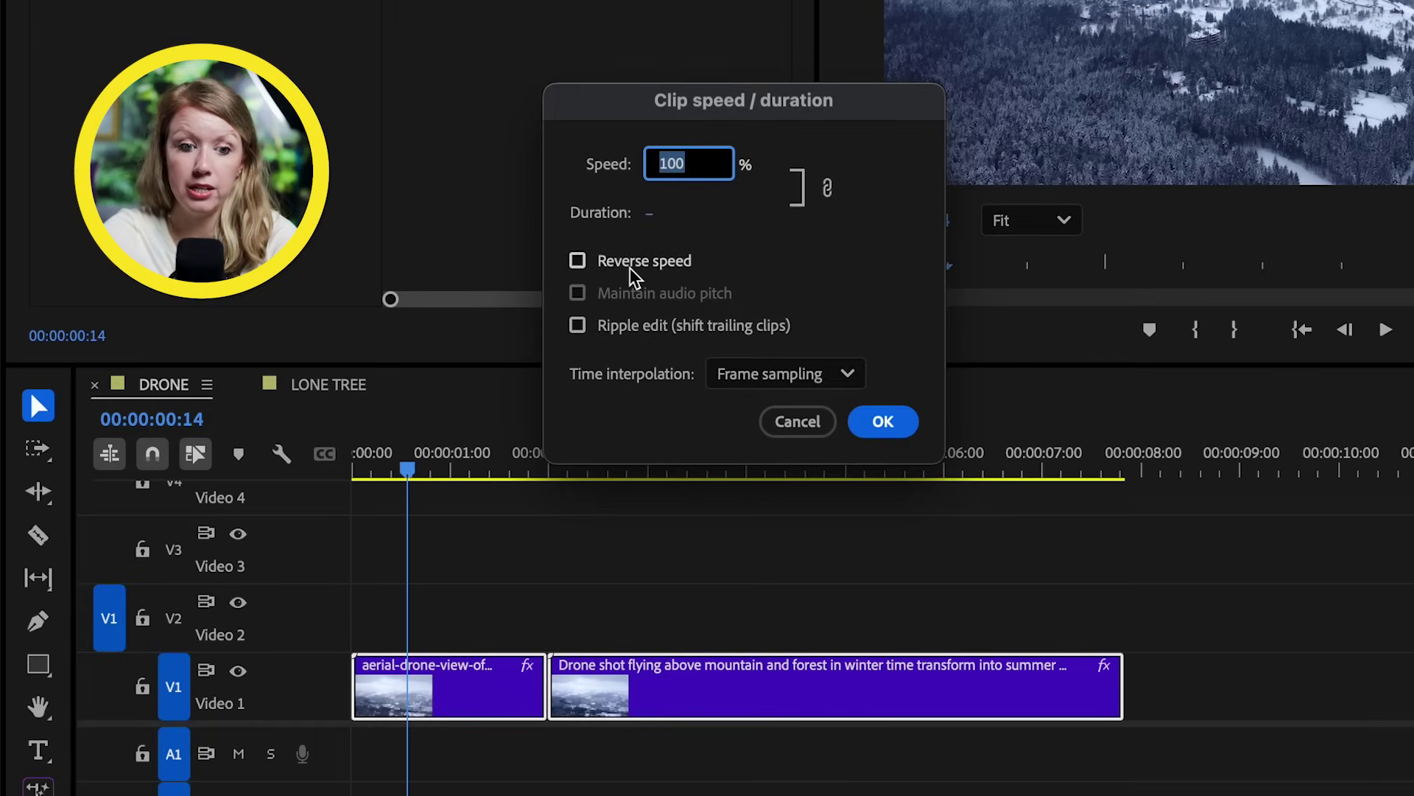
left_click(892, 422)
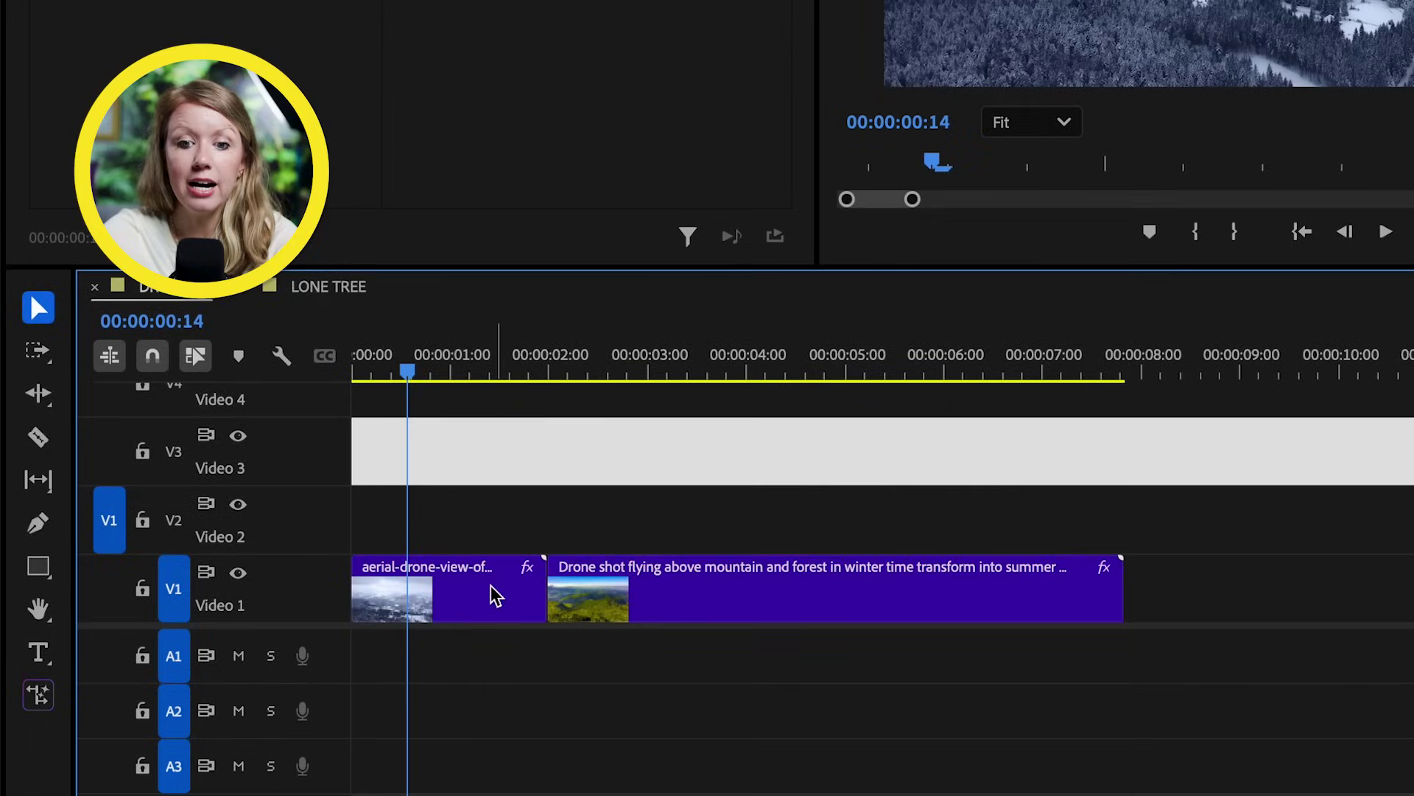
Move the generated clip ahead of the aerial clip, trim the edit one frame, and add a Cross Dissolve.
left_click_drag(489, 644, 1250, 569)
left_click_drag(1244, 507, 695, 584)
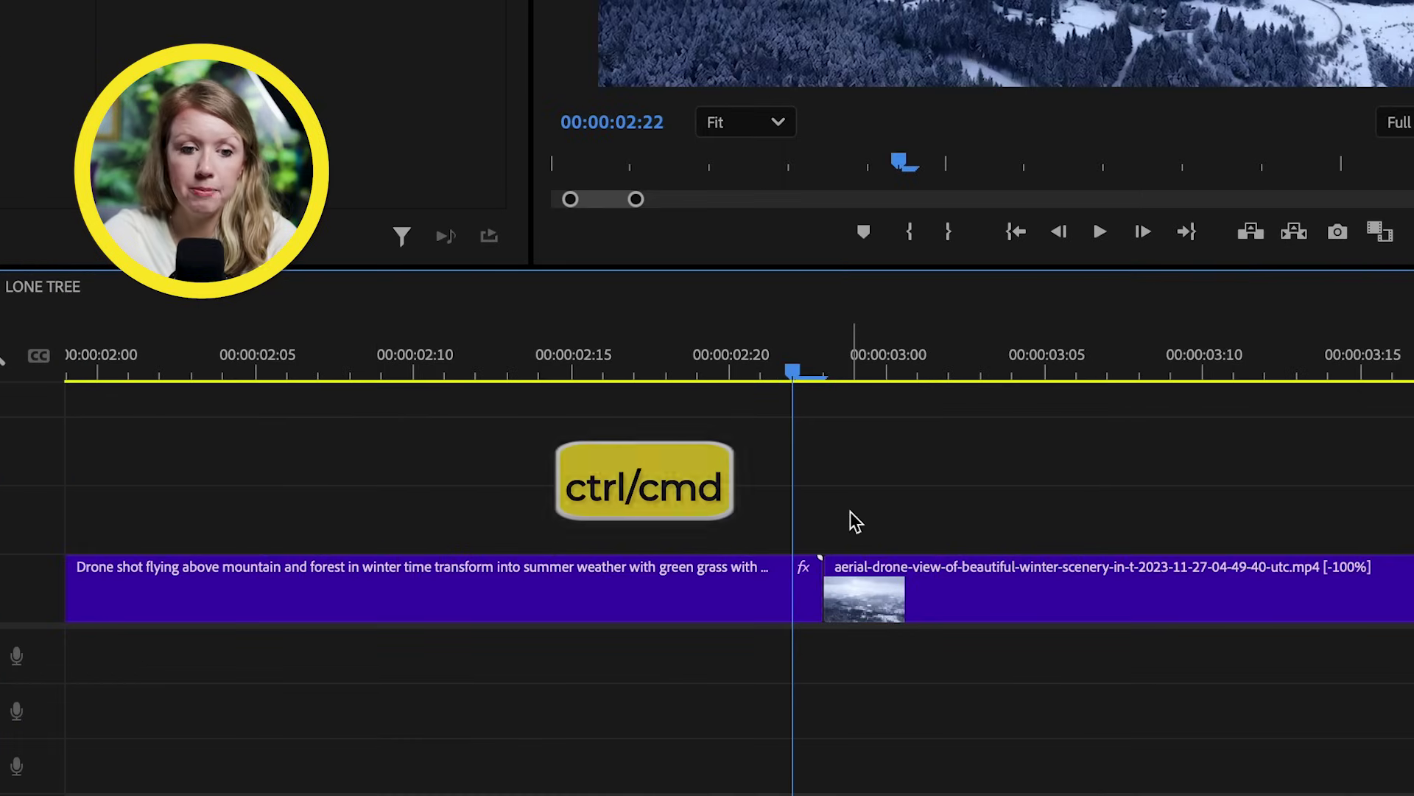
left_click(825, 600, "ctrl")
left_click_drag(825, 600, 723, 605)
key("shift+d")
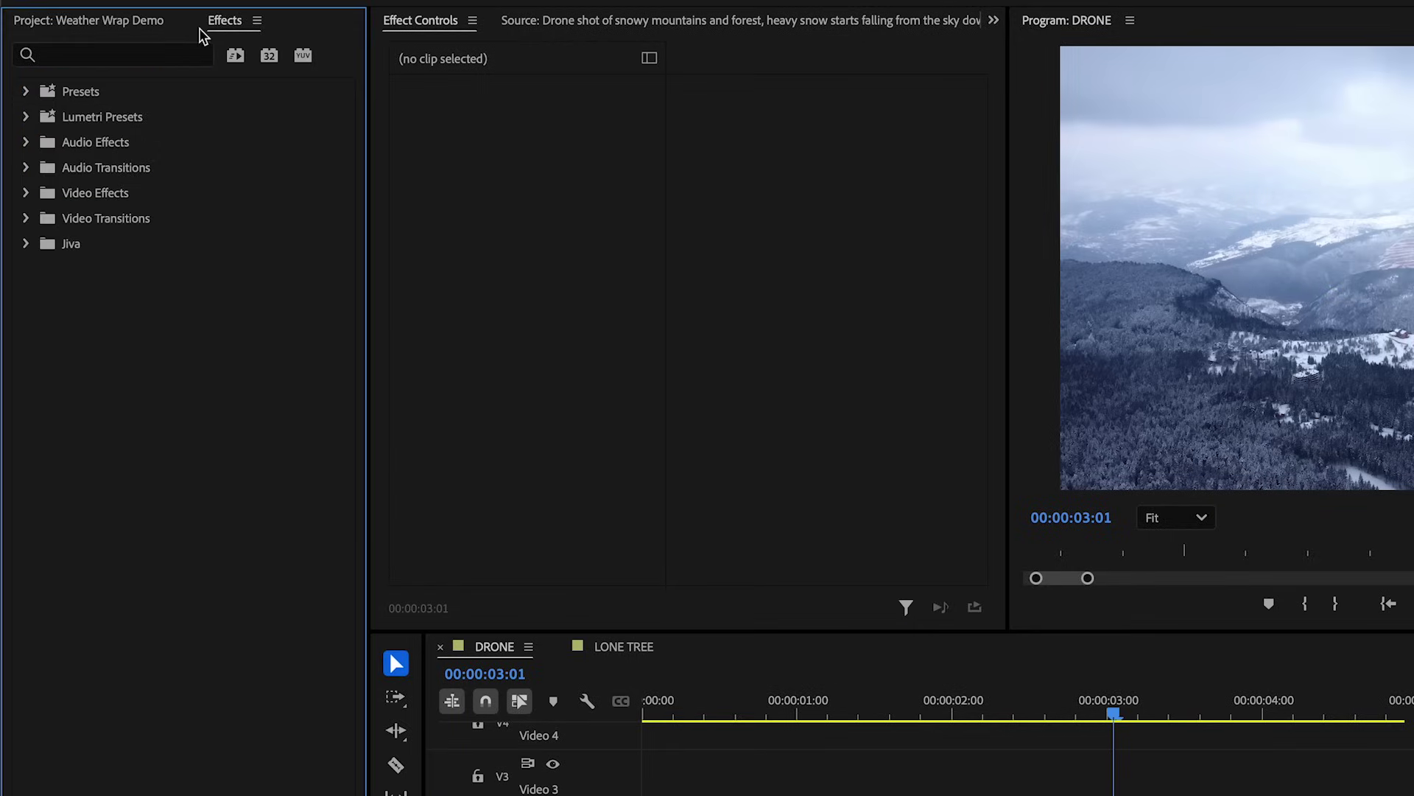
Apply Lumetri Color to the original aerial clip and raise Basic Correction Shadows to 30.
type("lumetri")
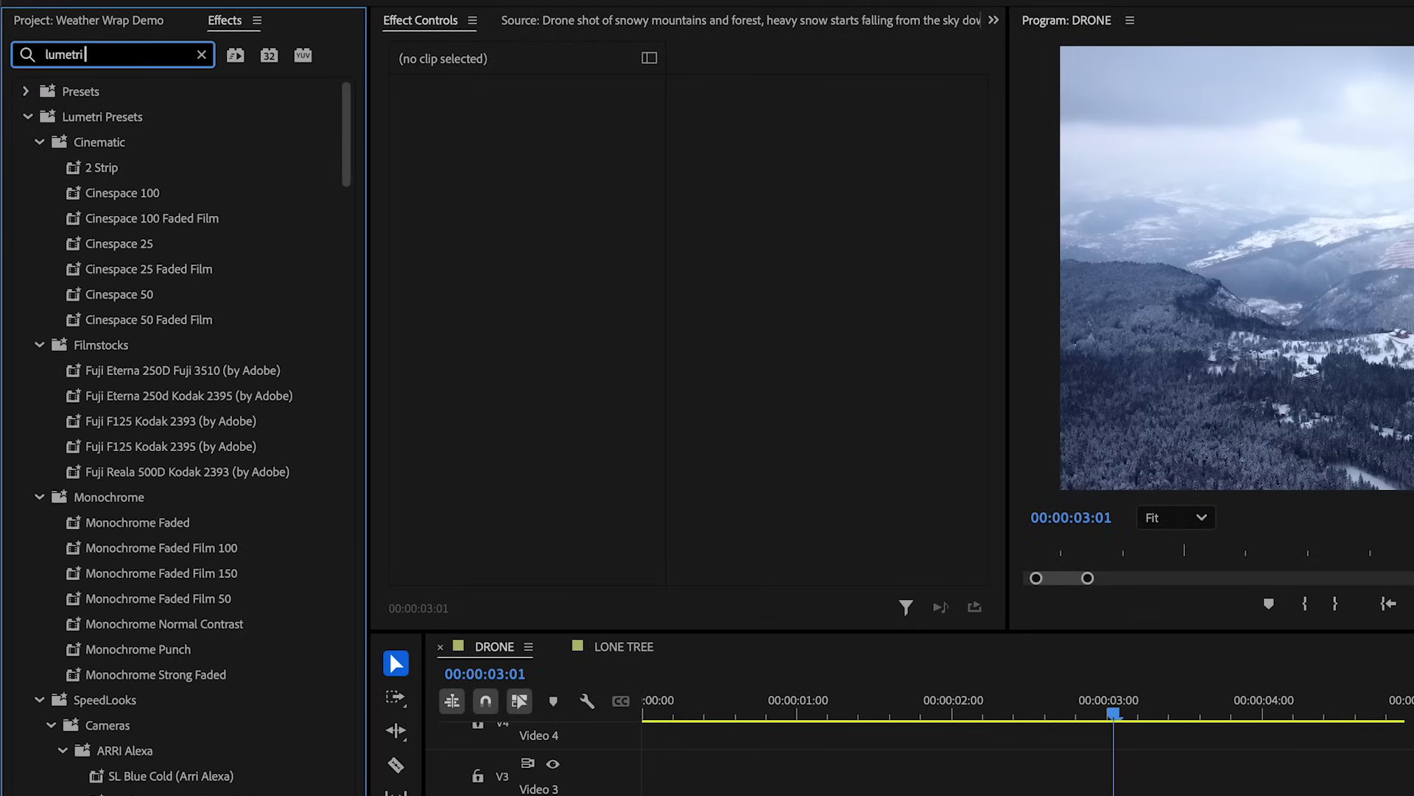
type(" color")
left_click(125, 249)
left_click_drag(122, 251, 770, 630)
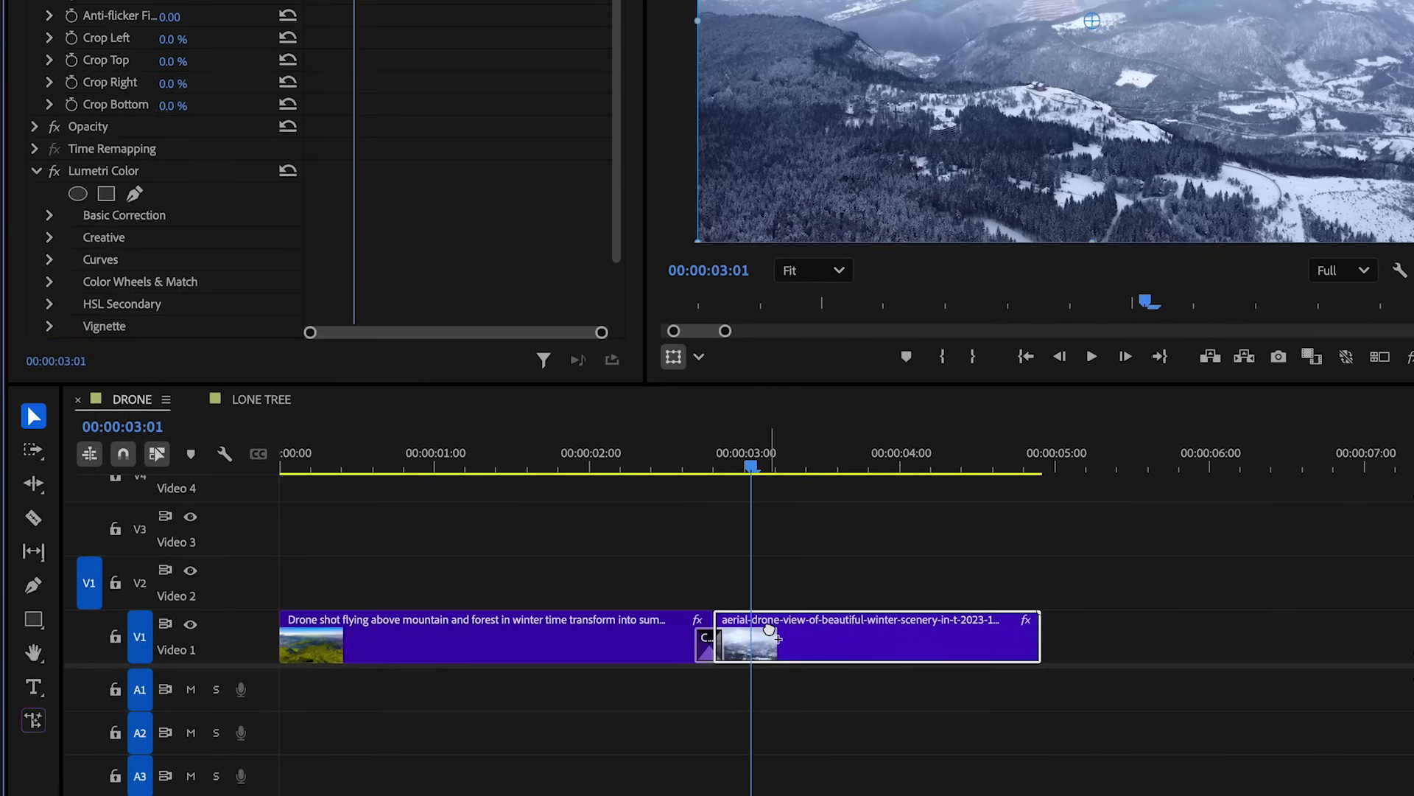
left_click(48, 215)
scroll(81, 199, "down", 8)
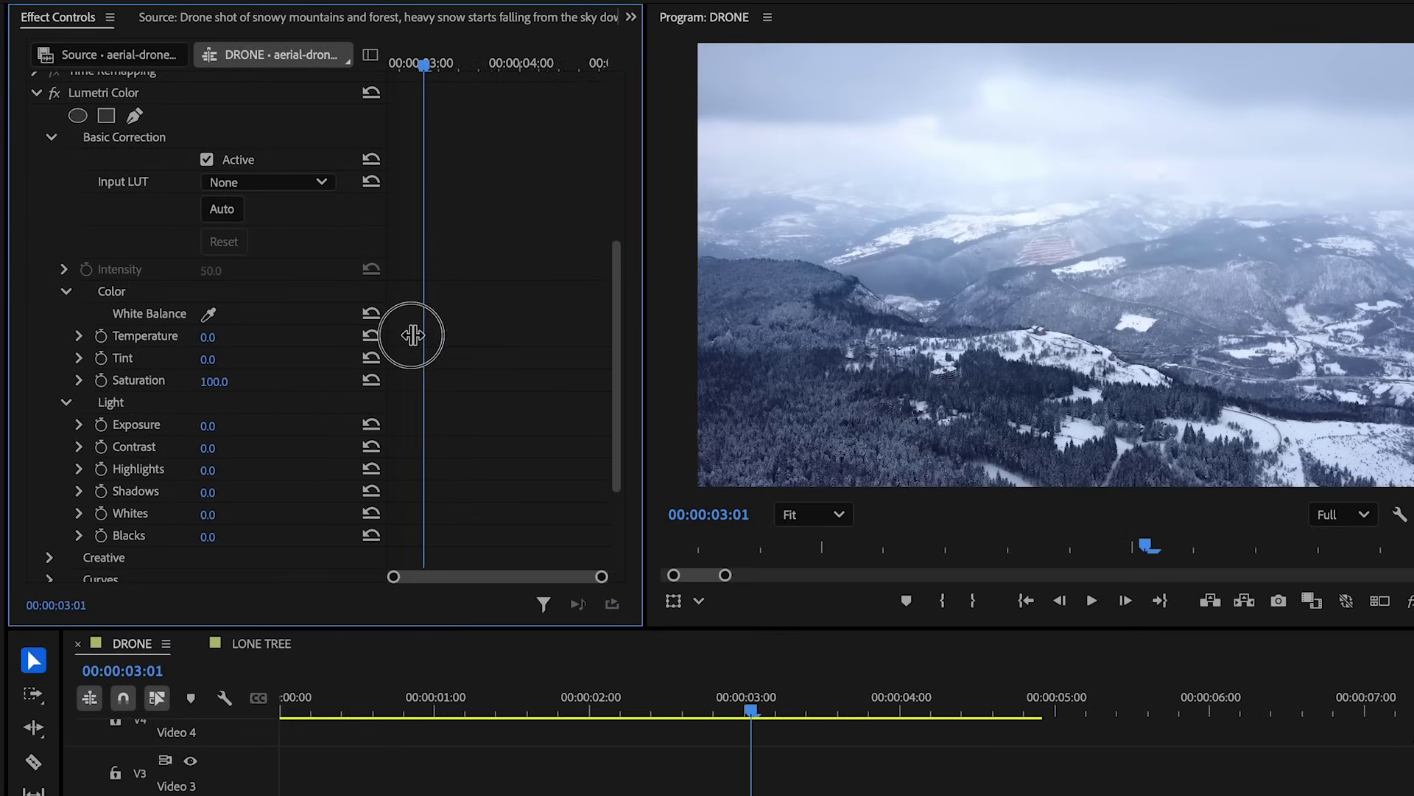
left_click_drag(413, 335, 425, 338)
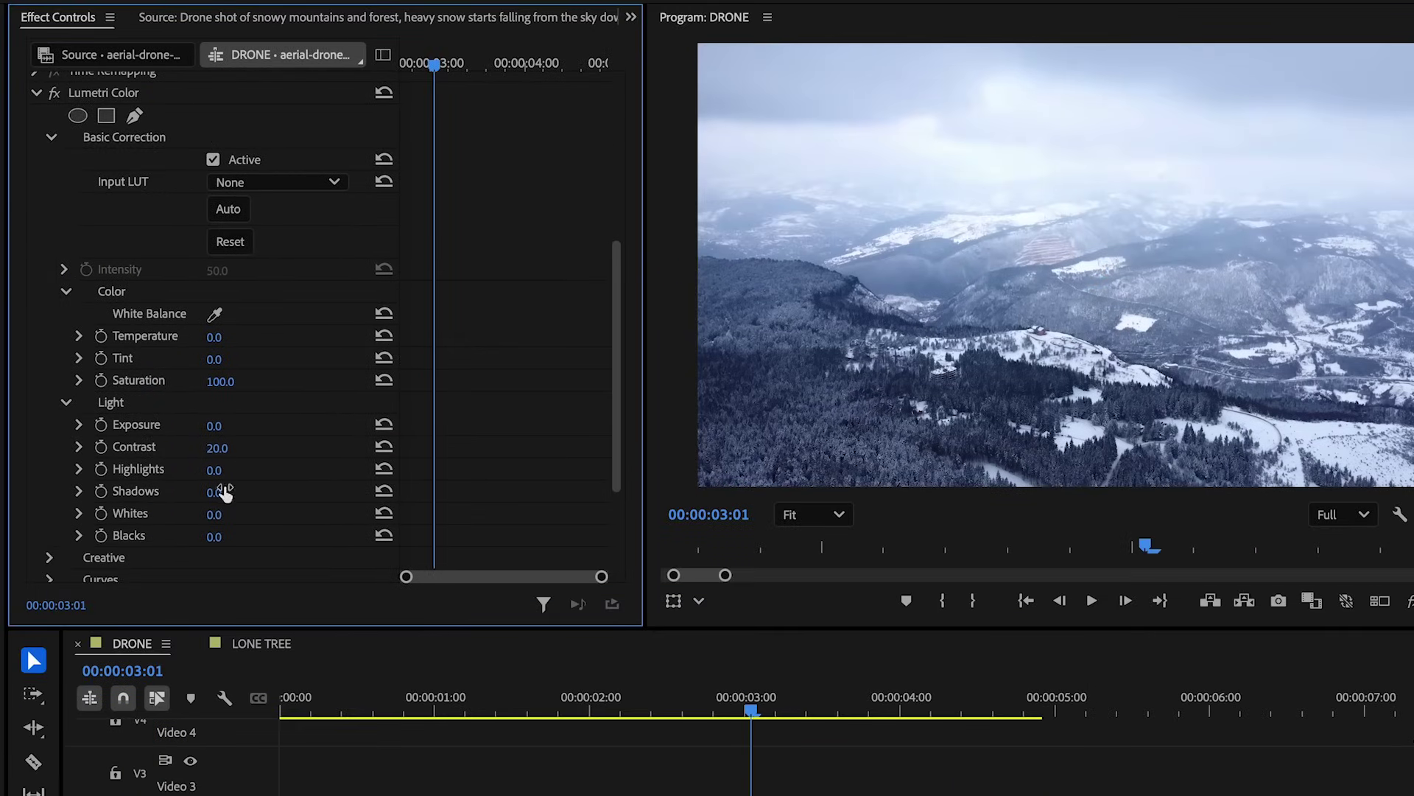
left_click_drag(224, 492, 247, 492)
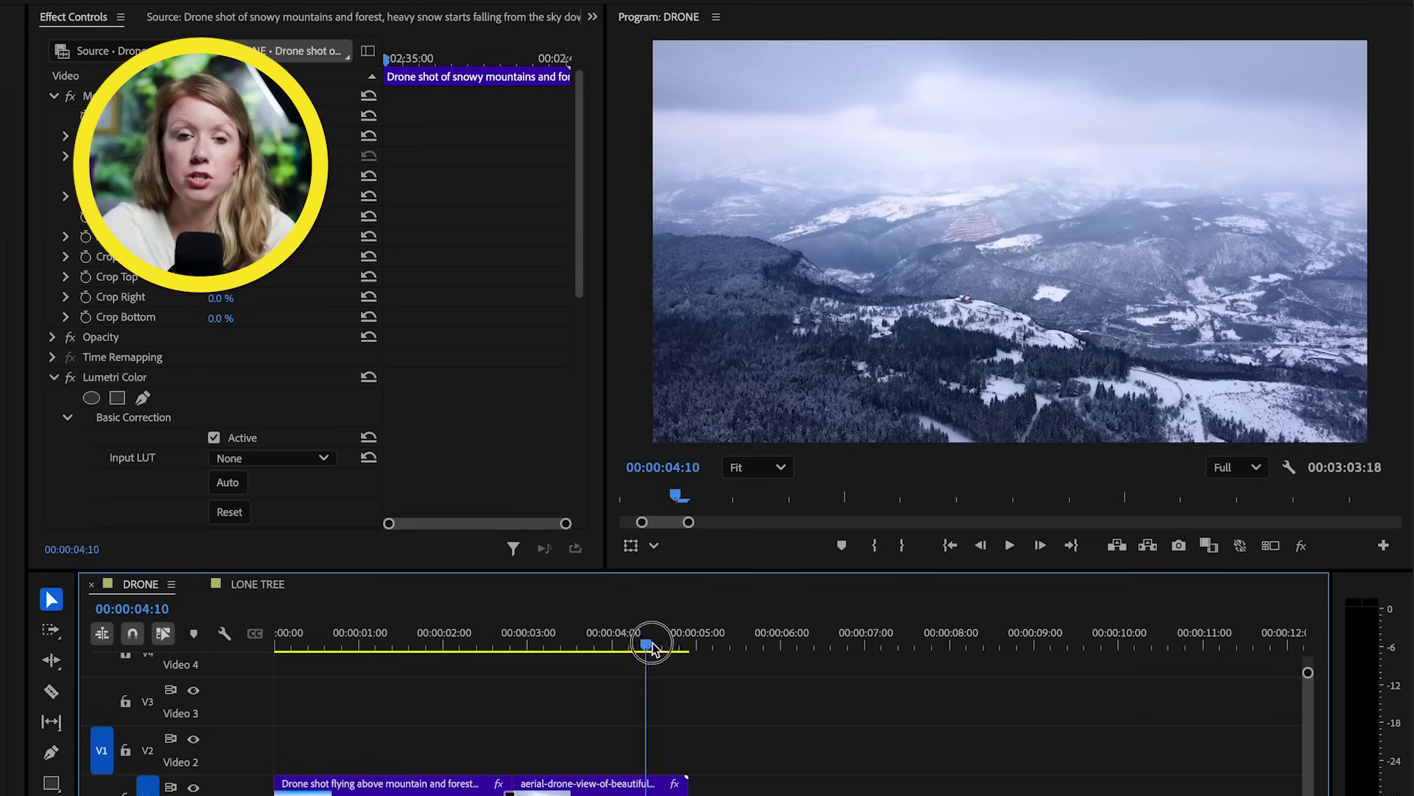
Split the aerial clip at 00:00:04:17 and export that frame as a still.
key("equal")
left_click_drag(795, 648, 948, 656)
key("Left")
key("Left")
key("Left")
key("Left")
key("Left")
key("Left")
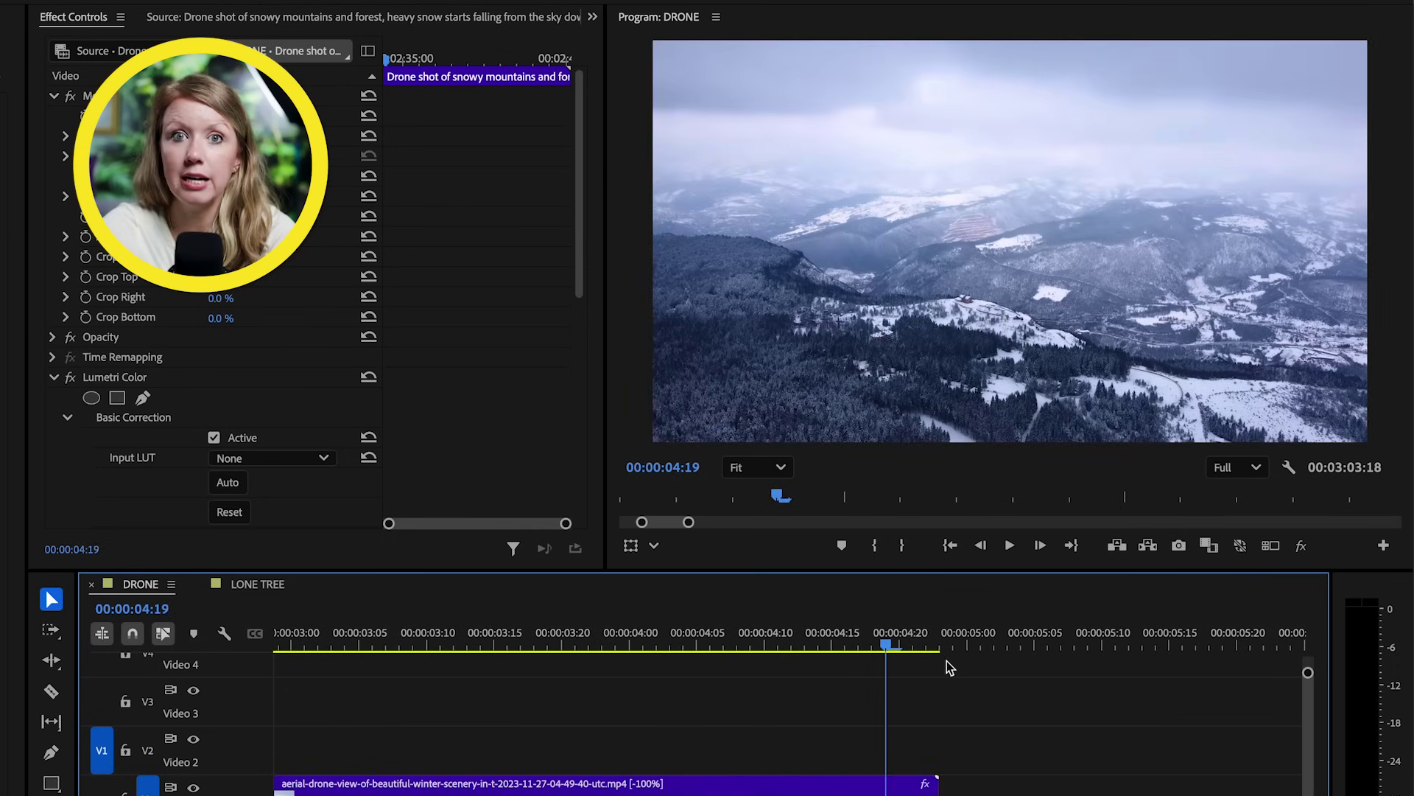
key("c")
left_click(867, 708)
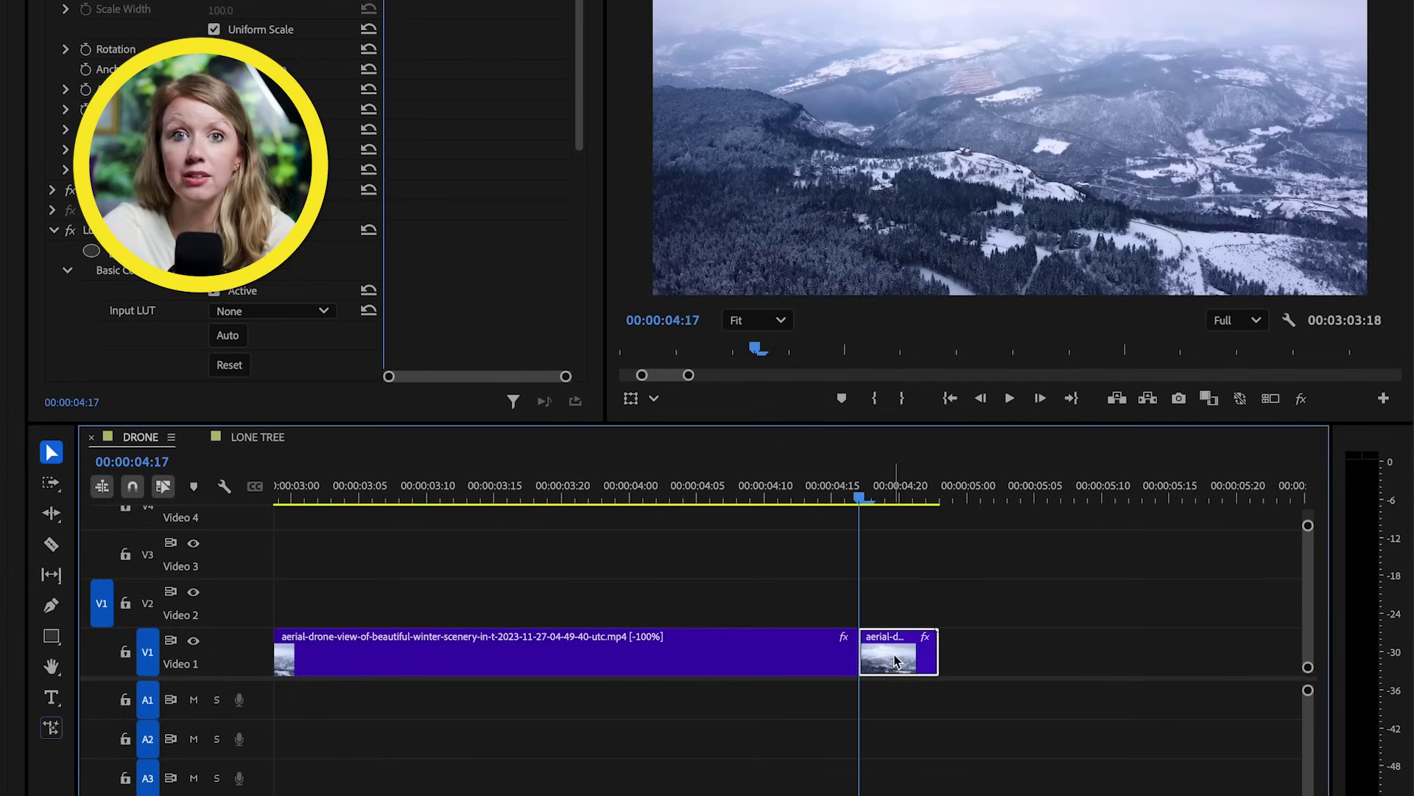
left_click(1179, 398)
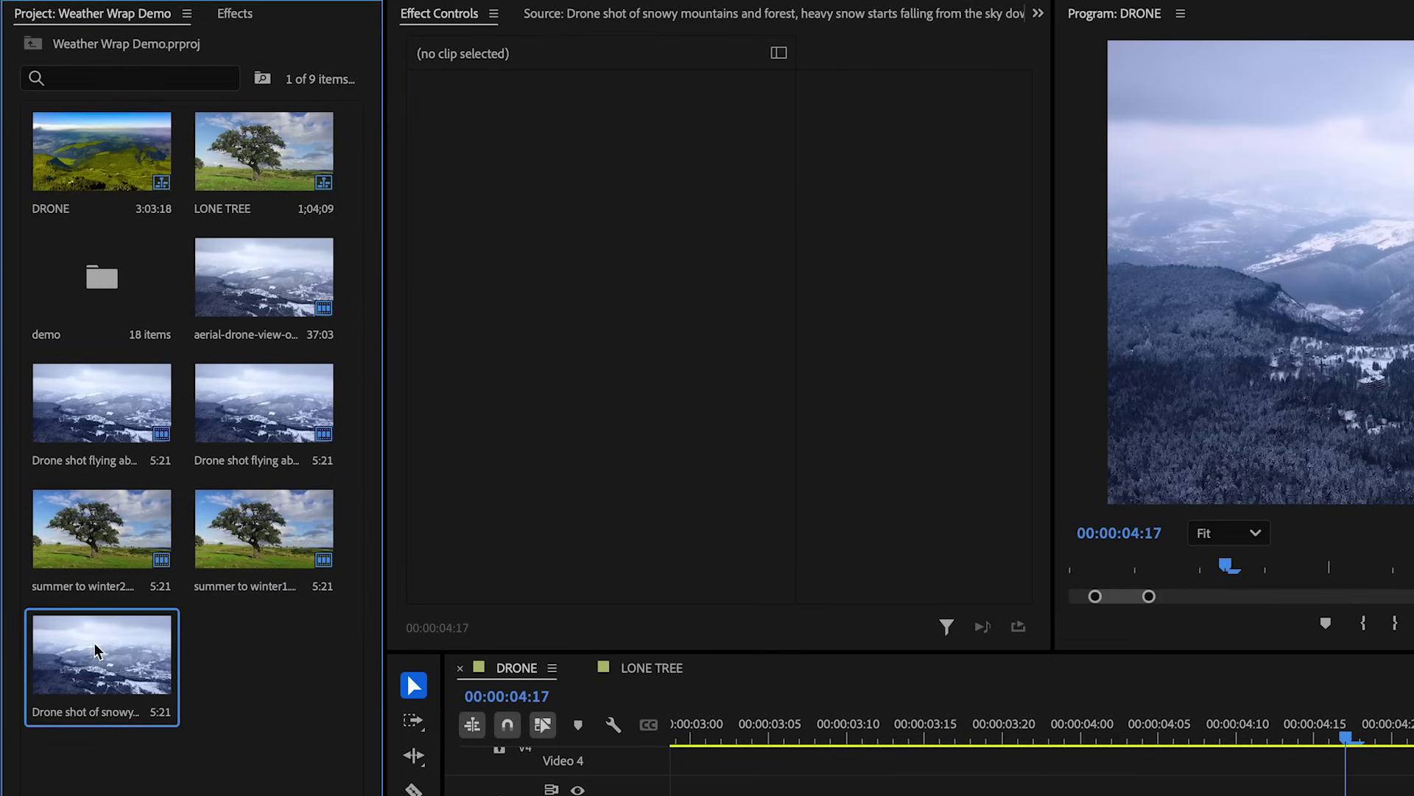
Place the generated snowy-mountain clip after the aerial clip and speed the aerial clip to 125%.
left_click_drag(95, 646, 812, 667)
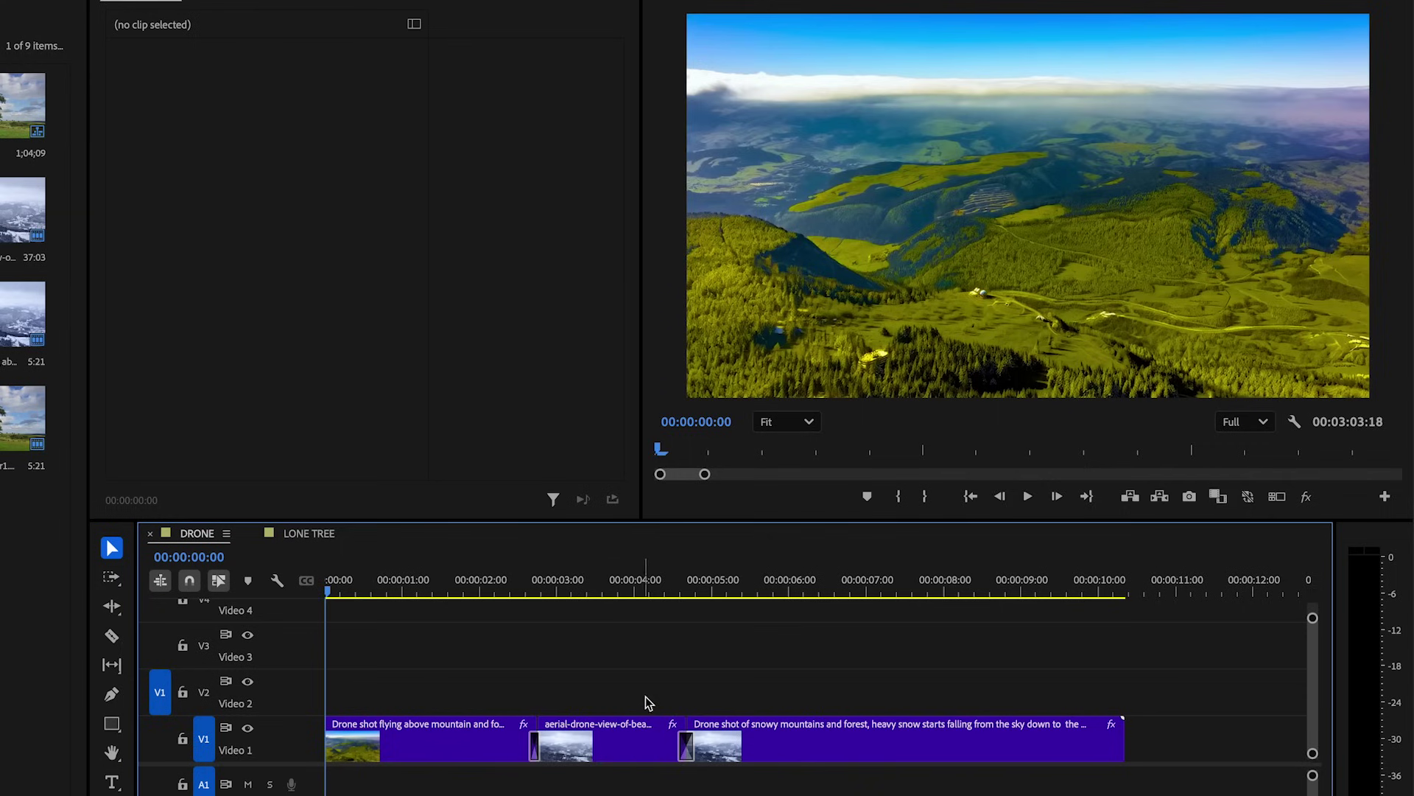
left_click(651, 715)
key("space")
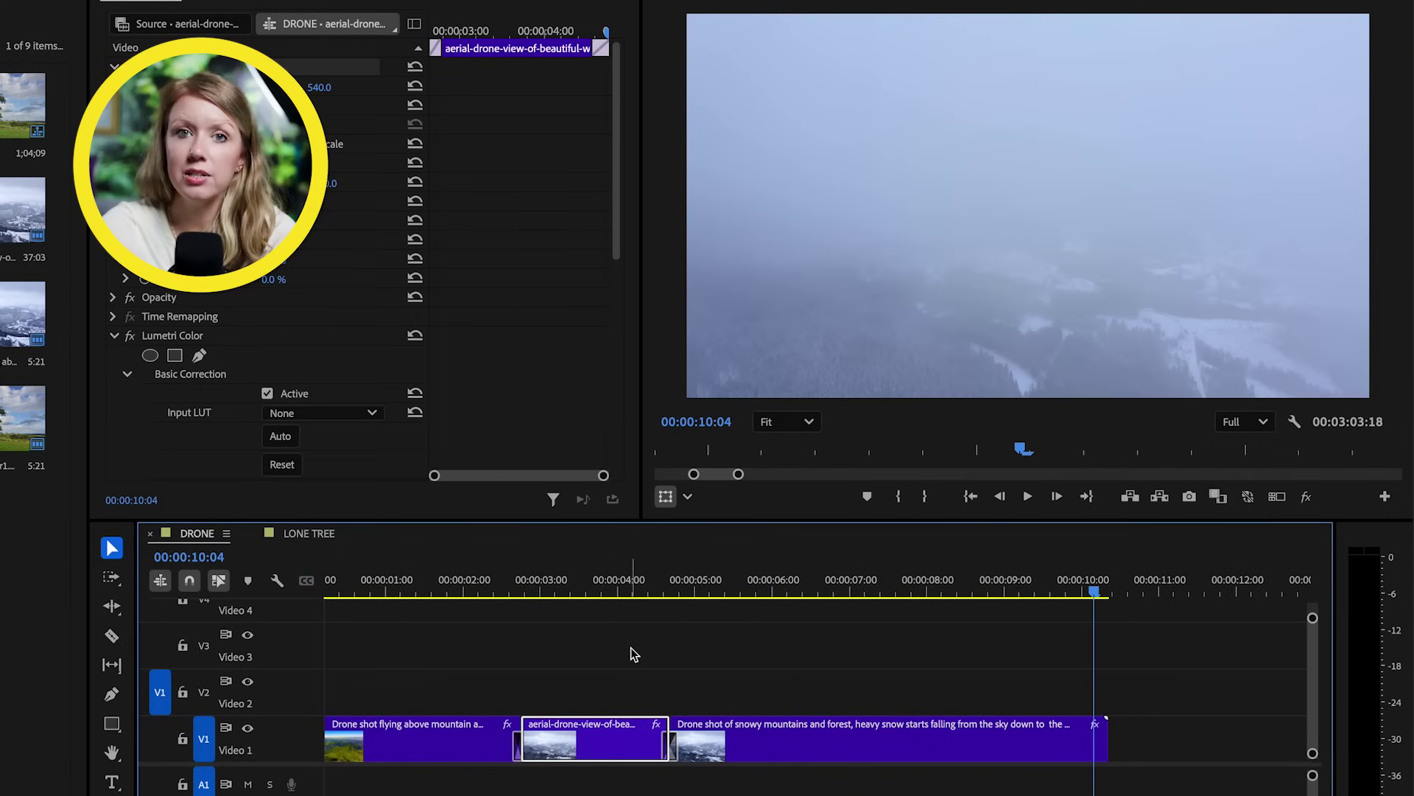
left_click(523, 589)
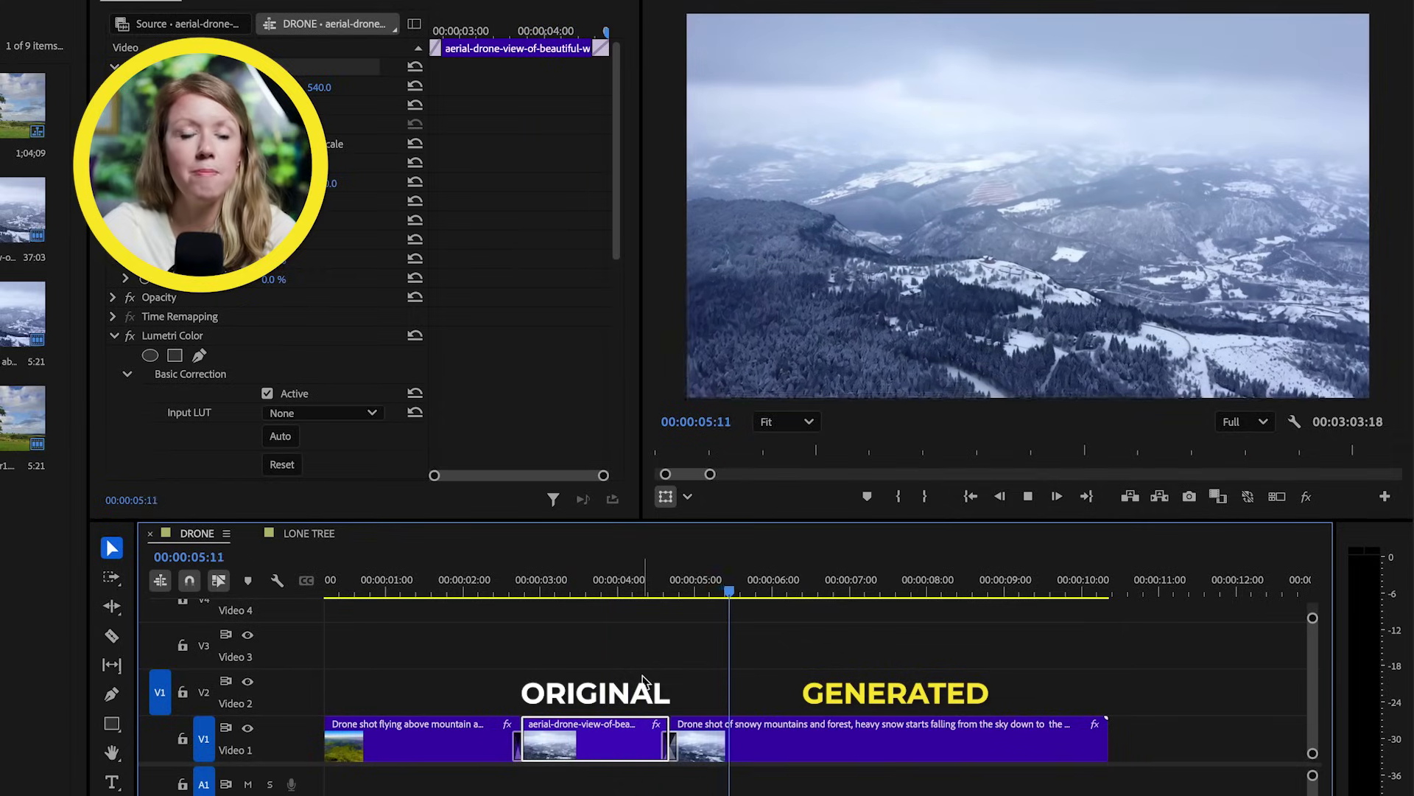
key("space")
left_click_drag(543, 595, 590, 581)
key("ctrl+r")
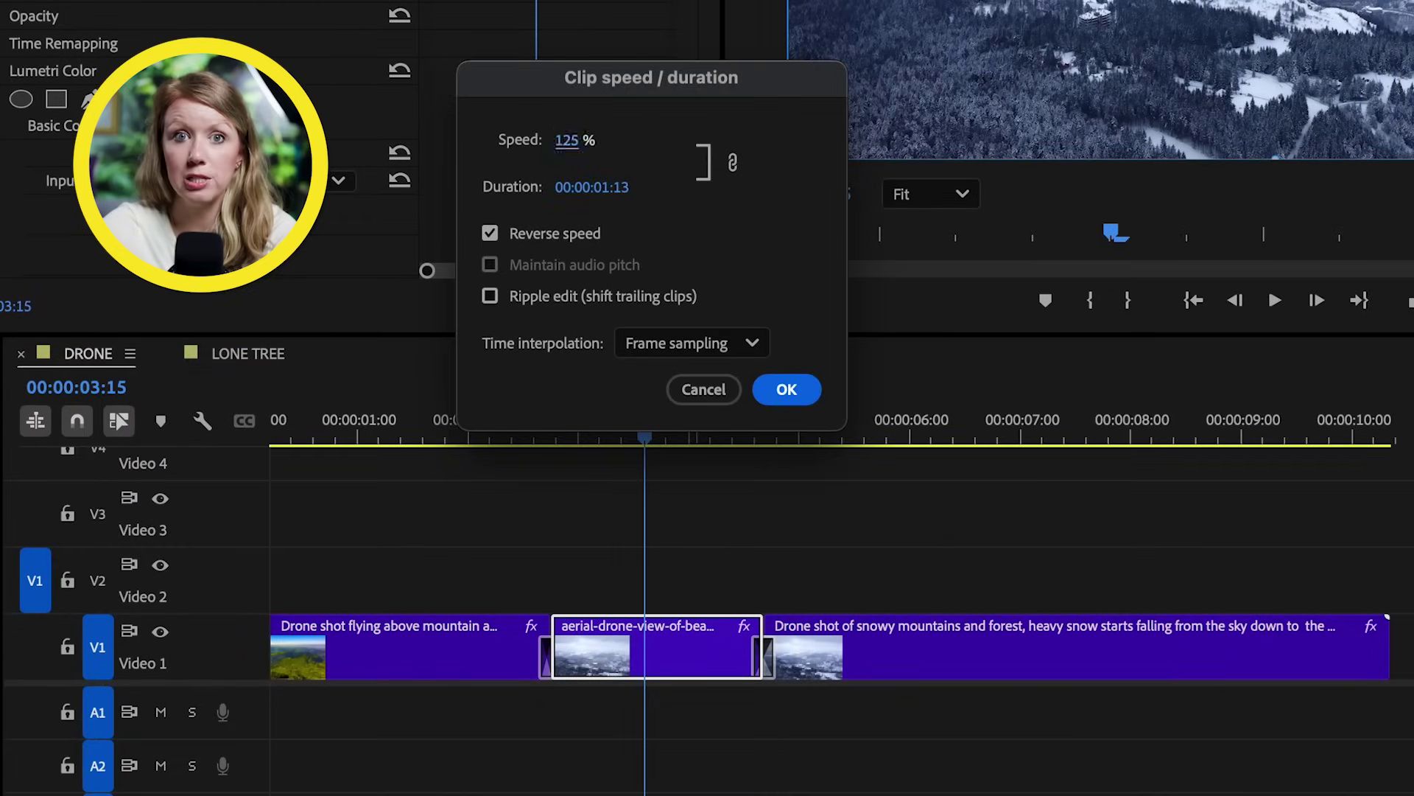
key("Return")
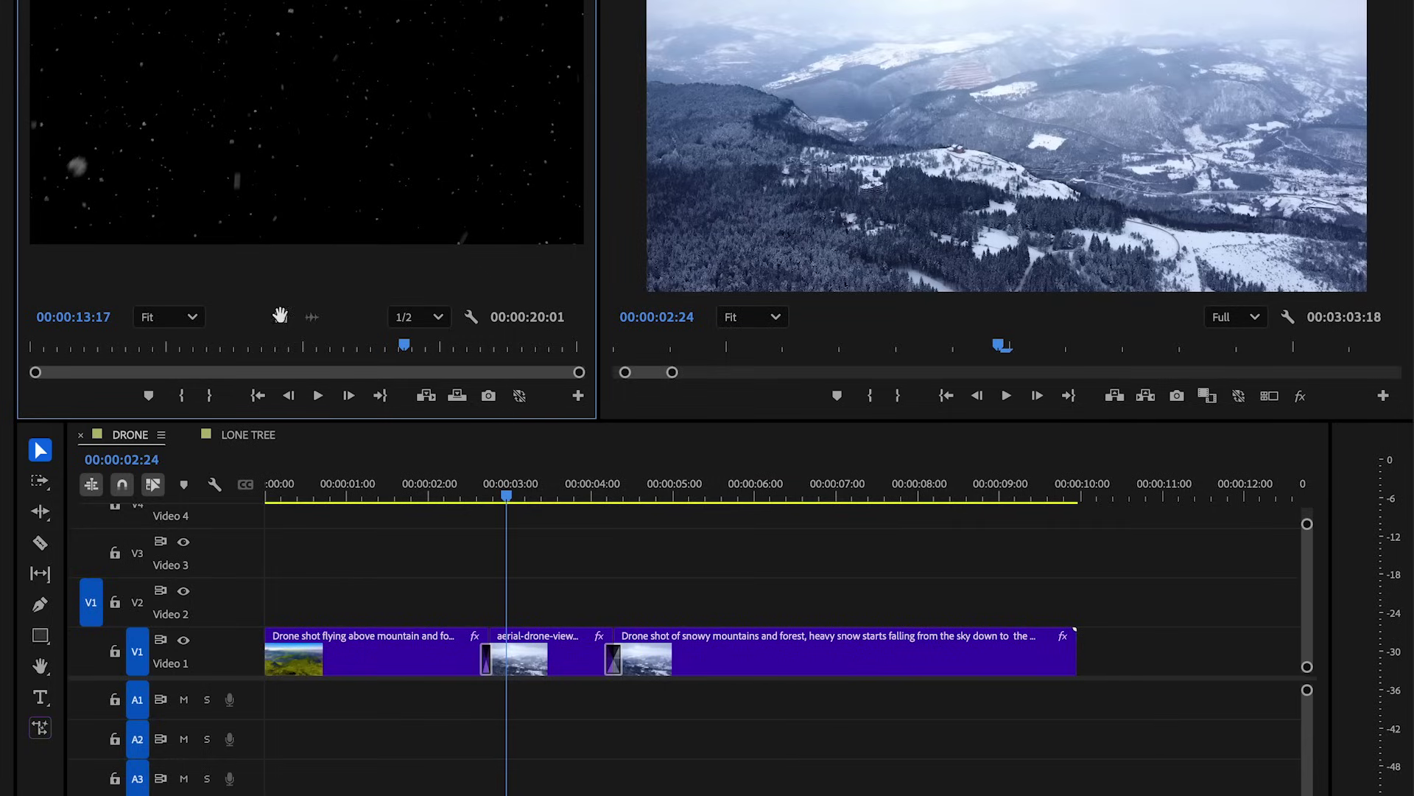
Place the snow overlay on V2 above the drone clips with Screen blend mode.
left_click_drag(280, 316, 256, 603)
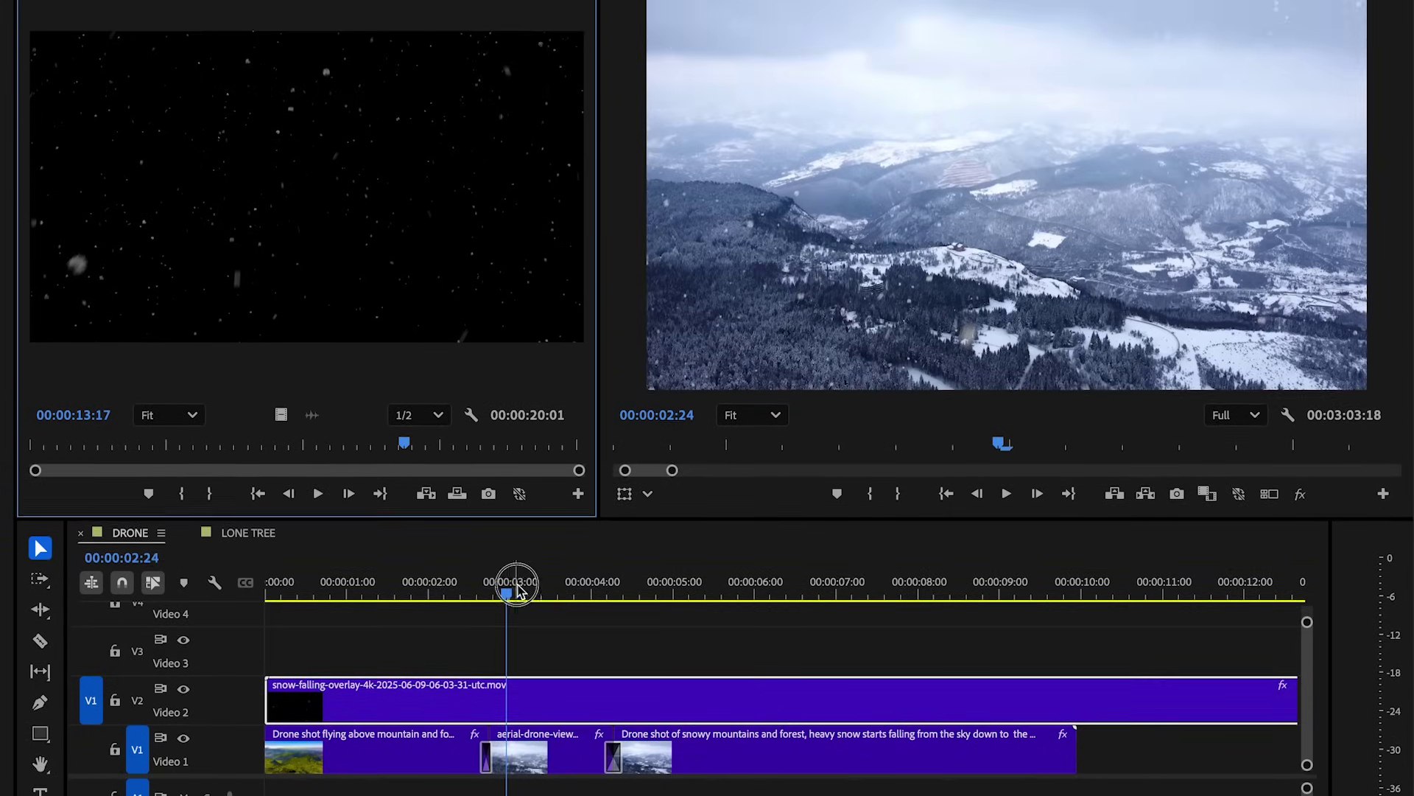
left_click_drag(508, 490, 335, 492)
left_click_drag(335, 590, 446, 627)
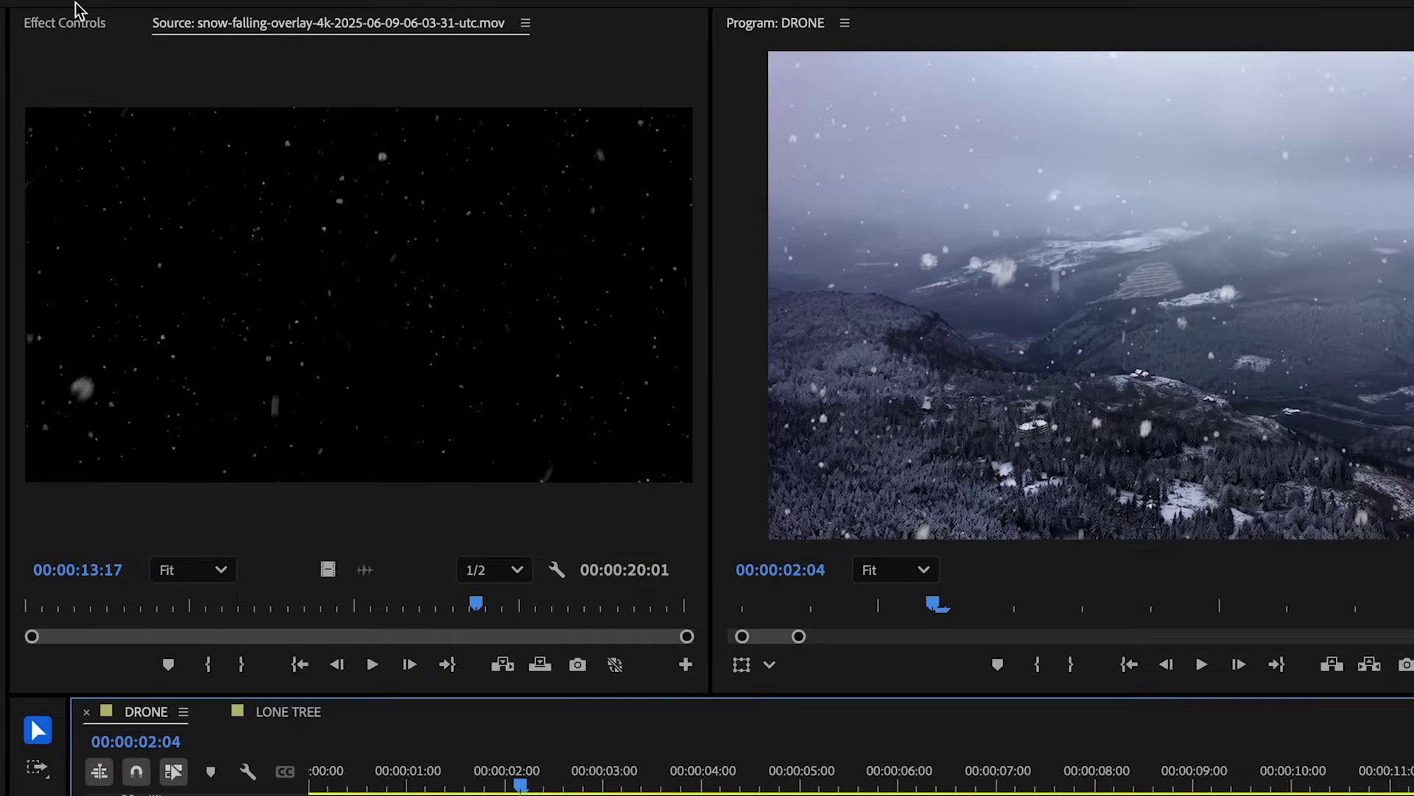
left_click(64, 24)
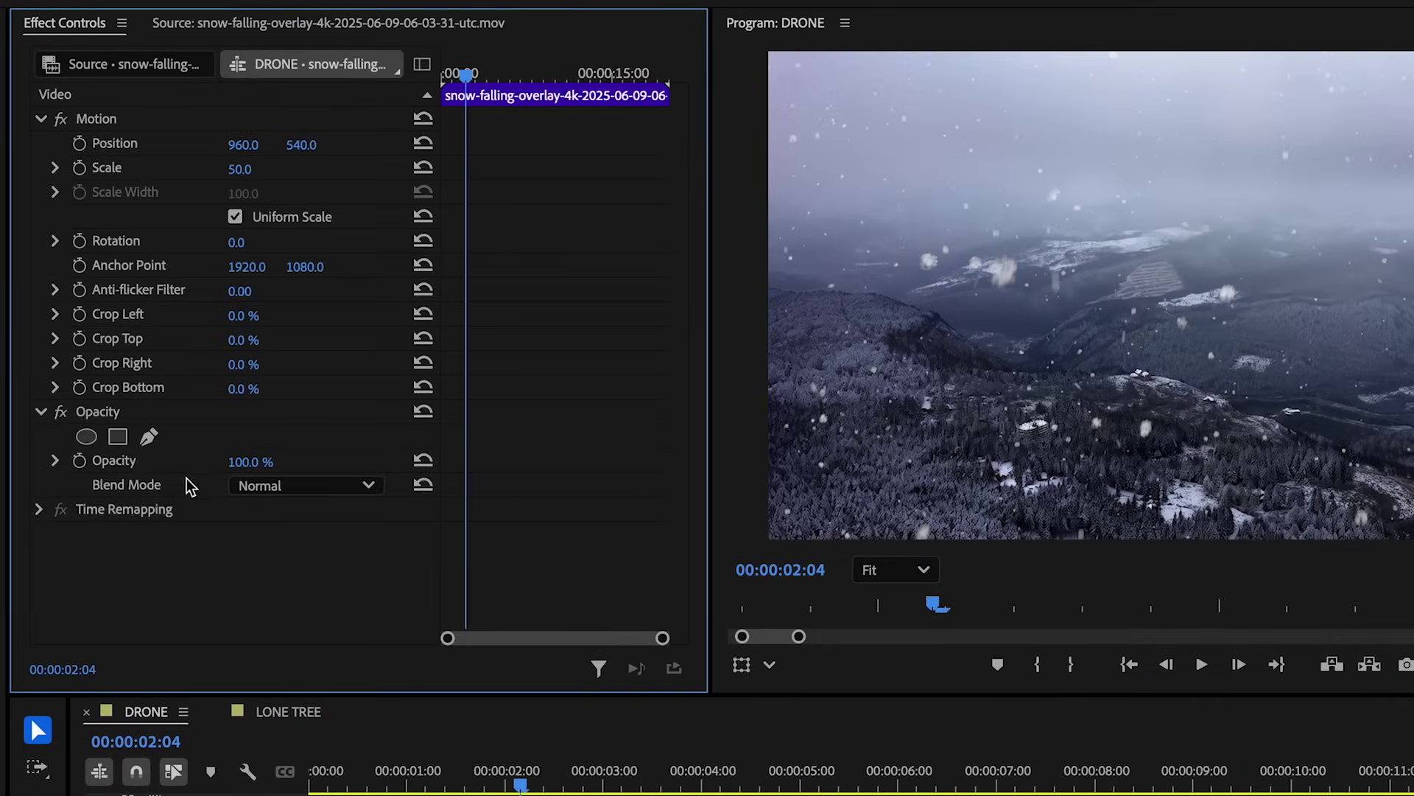
left_click(247, 486)
left_click(306, 609)
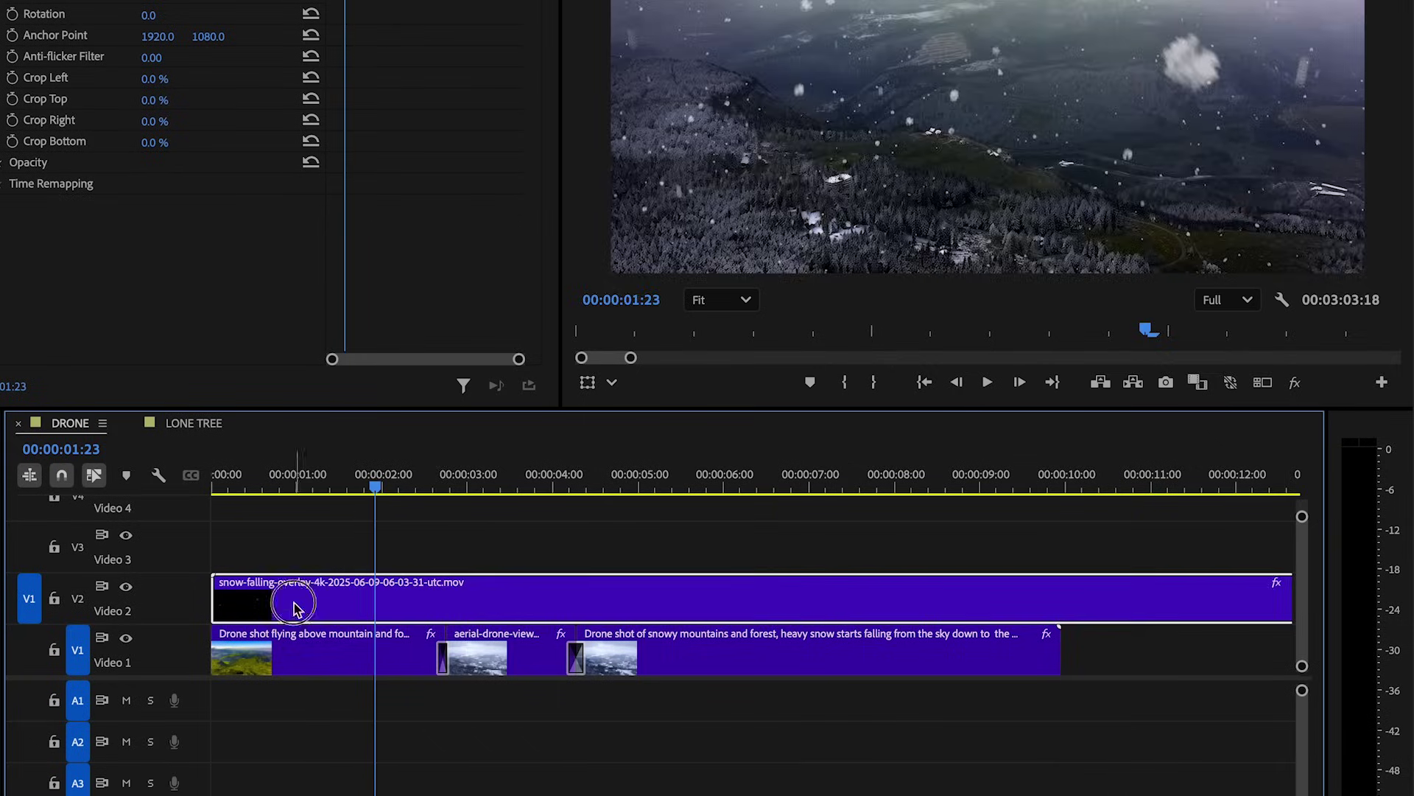
Shift the snow overlay later and cut off its tail past 00:00:07:21.
left_click_drag(412, 770, 601, 755)
left_click(727, 616)
left_click_drag(577, 473, 886, 483)
left_click(972, 610)
key("Delete")
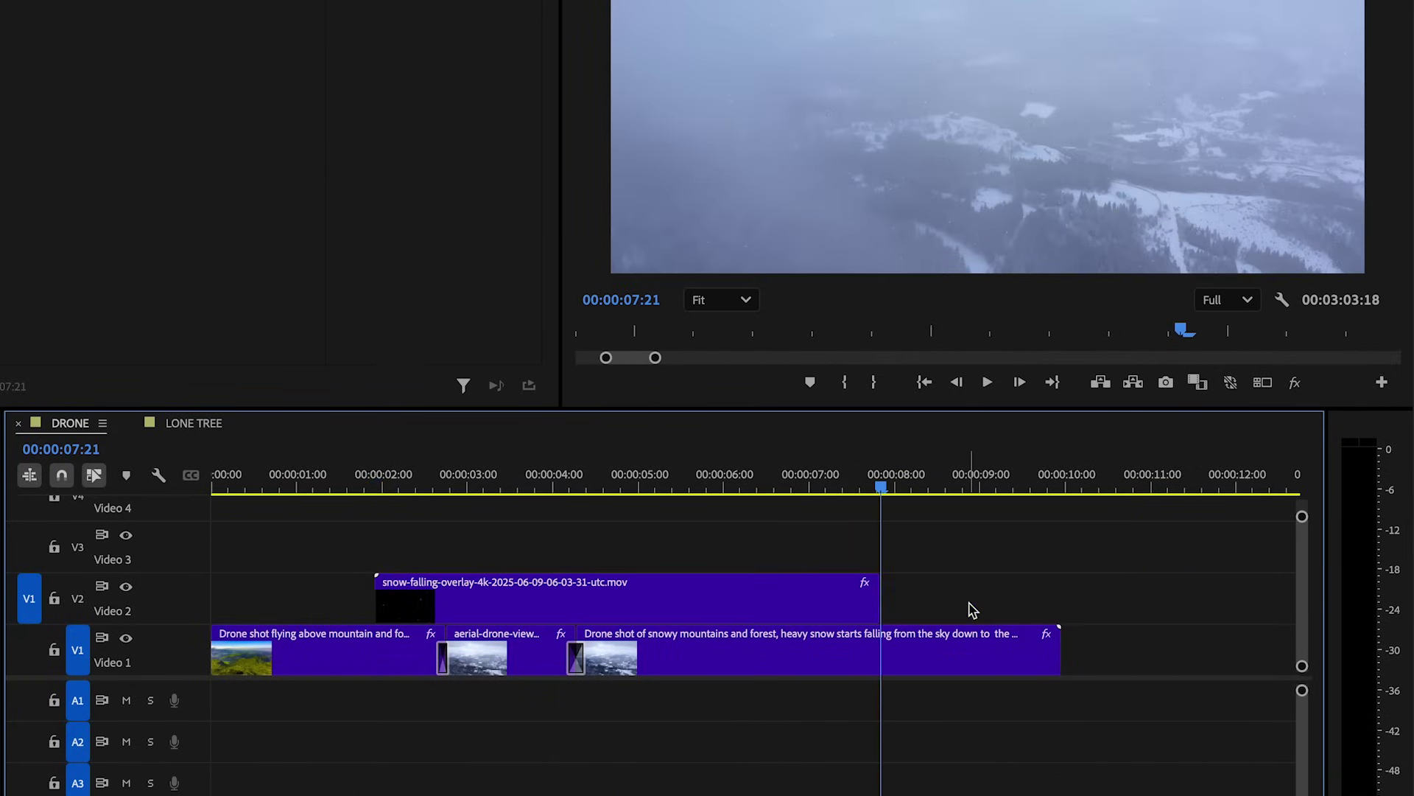
left_click_drag(595, 488, 551, 506)
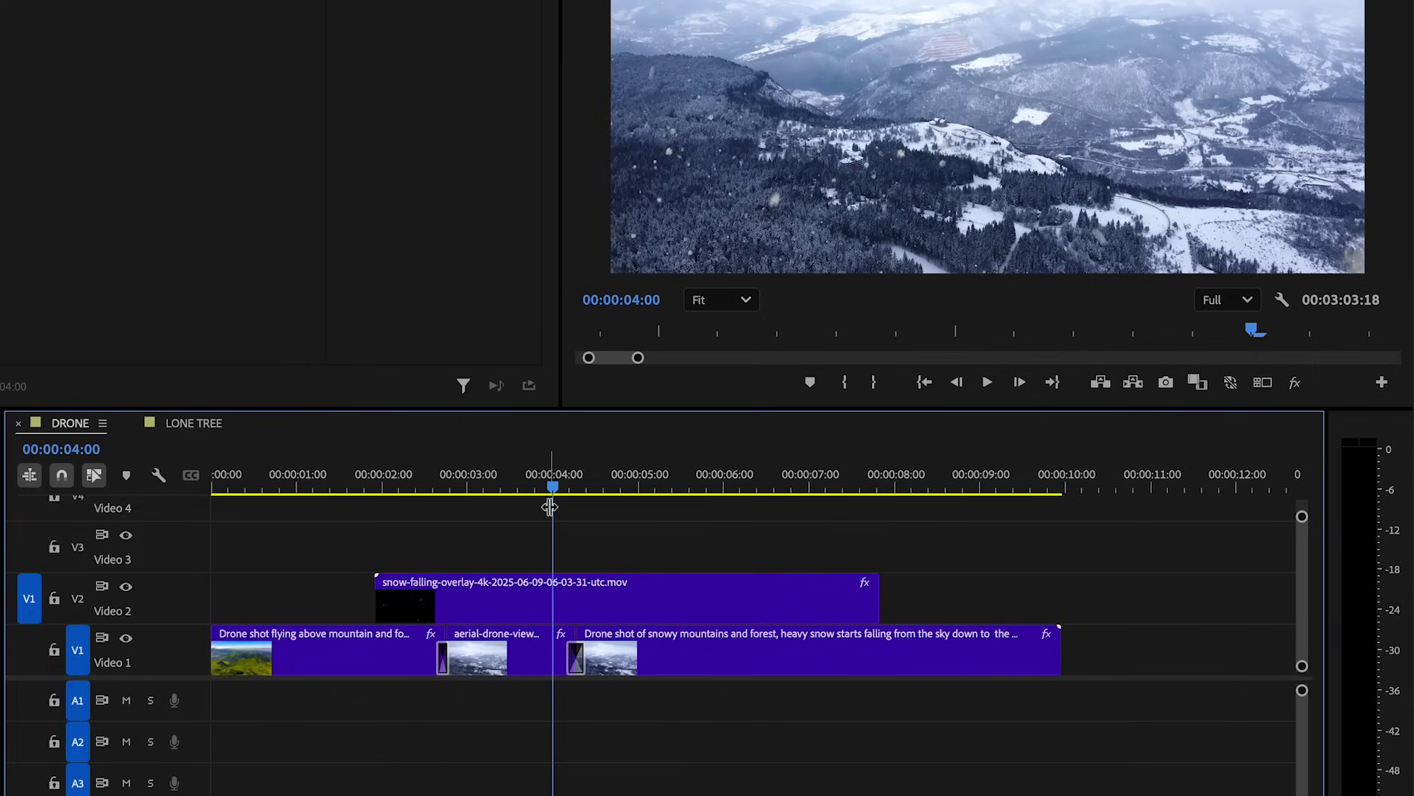
Add Cross Dissolves to both overlay ends, about one second opening and two seconds closing, then preview.
left_click(576, 608)
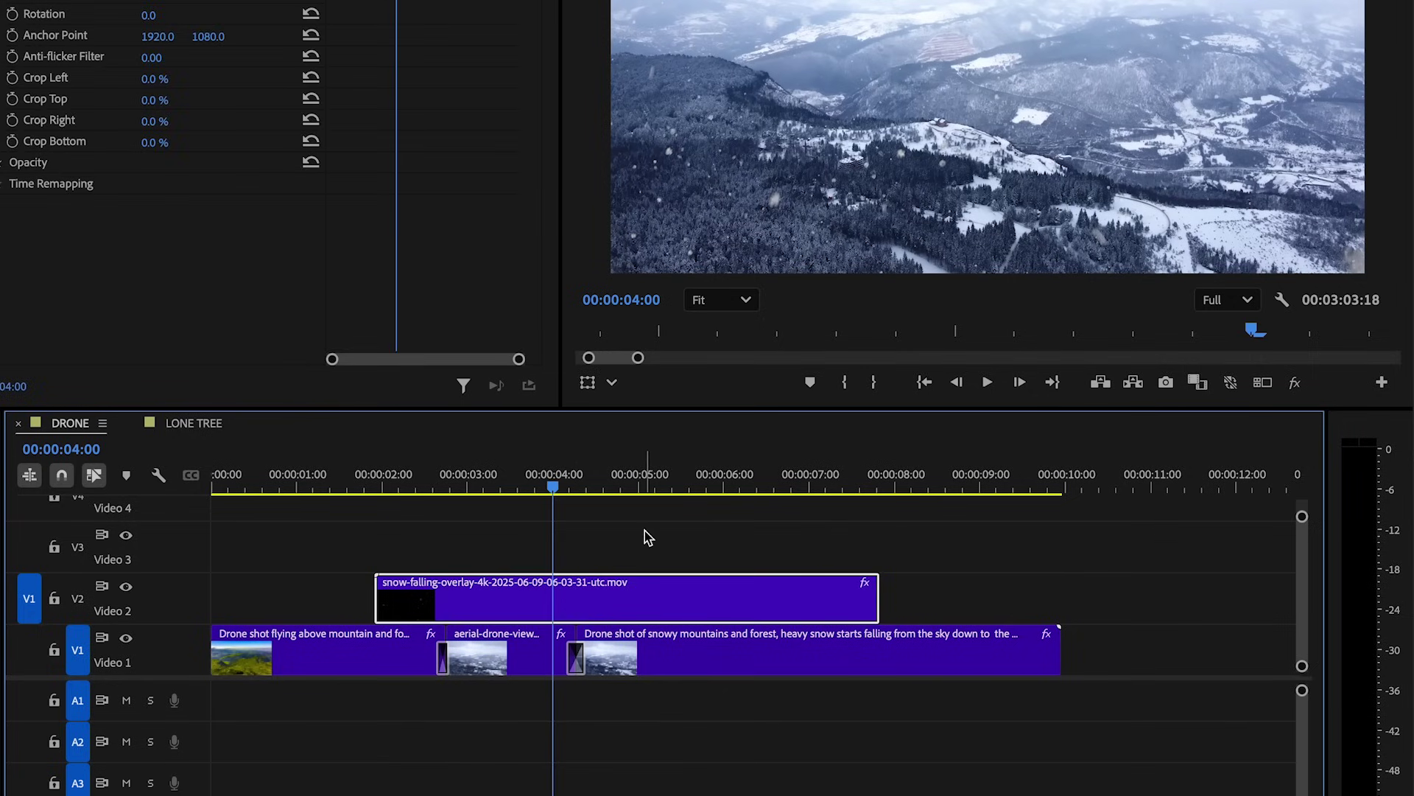
key("shift+d")
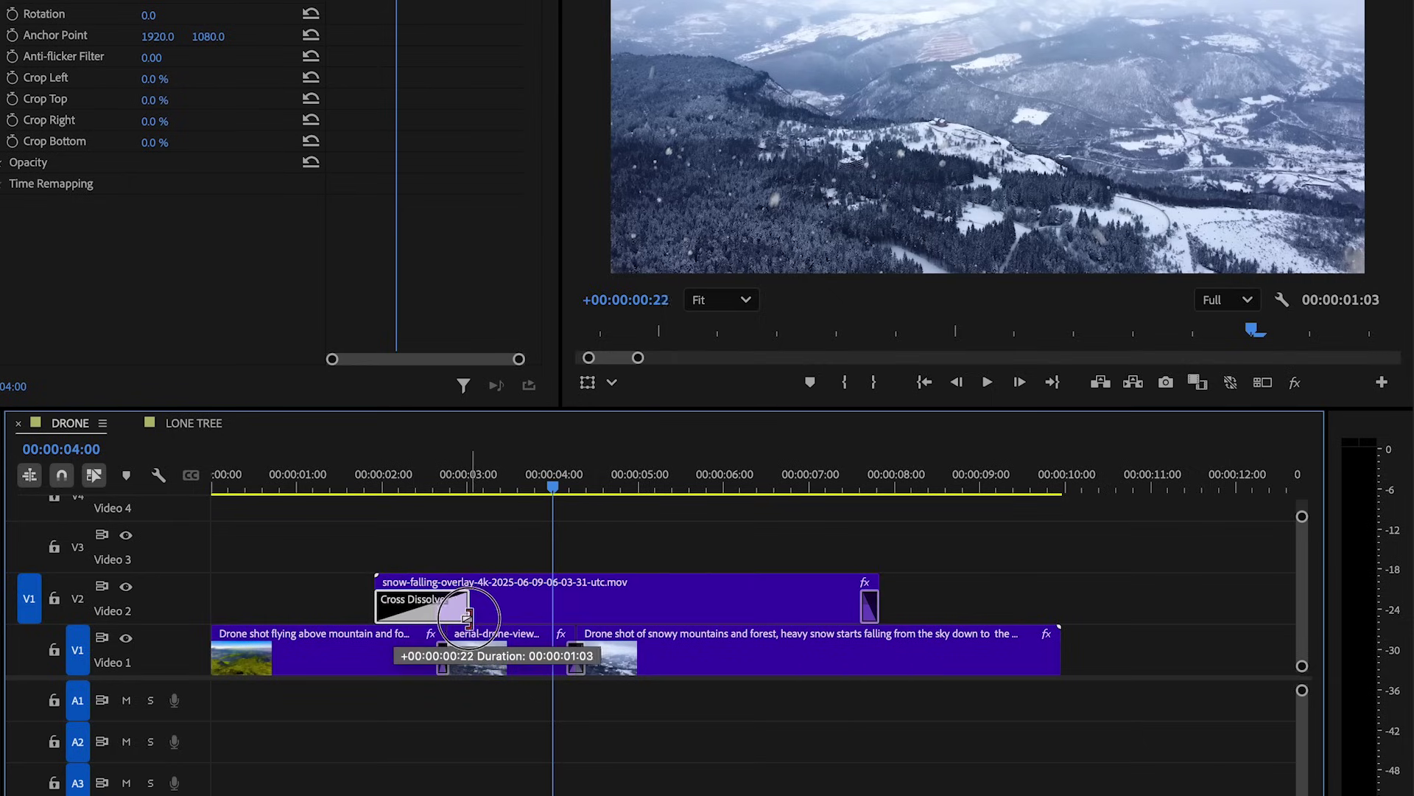
left_click_drag(467, 614, 469, 614)
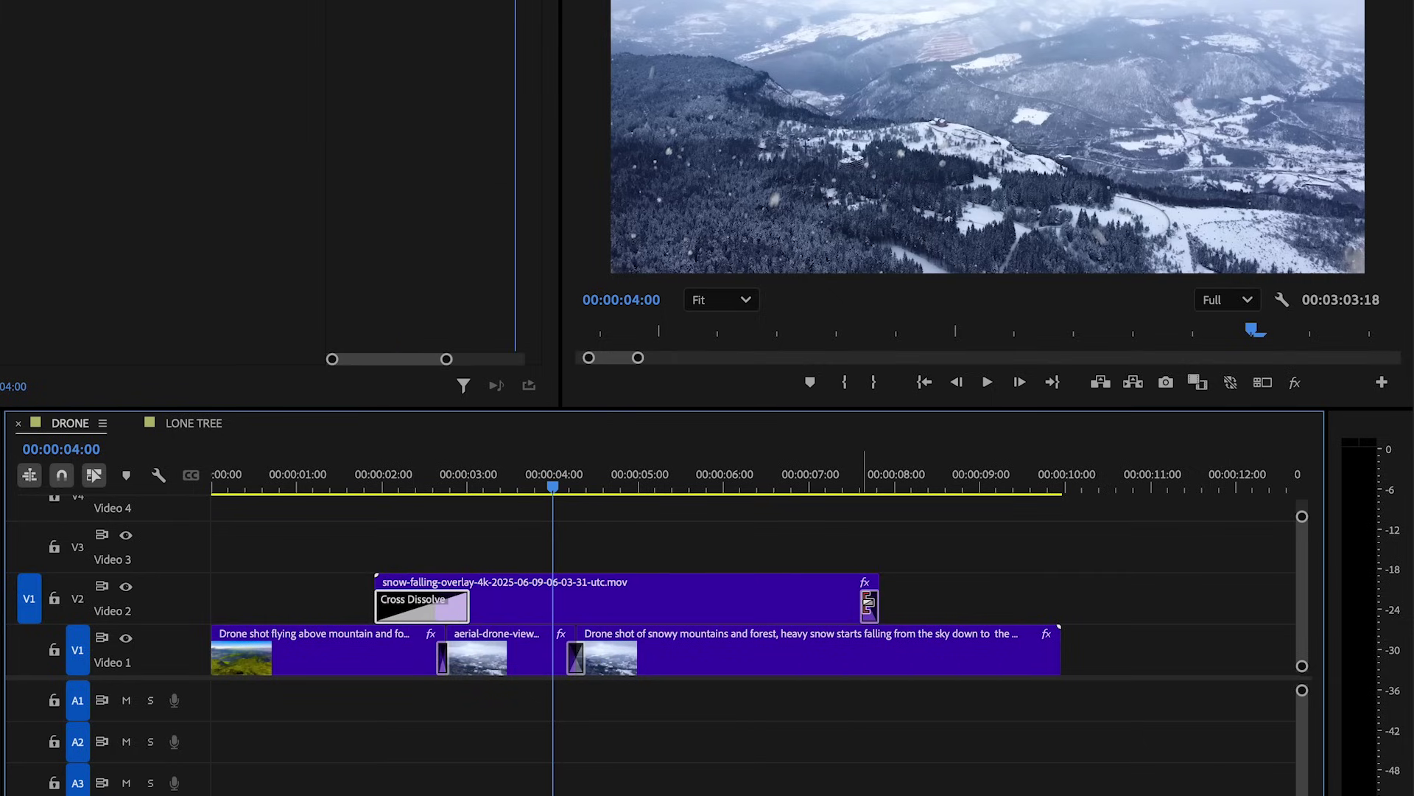
left_click_drag(869, 603, 691, 602)
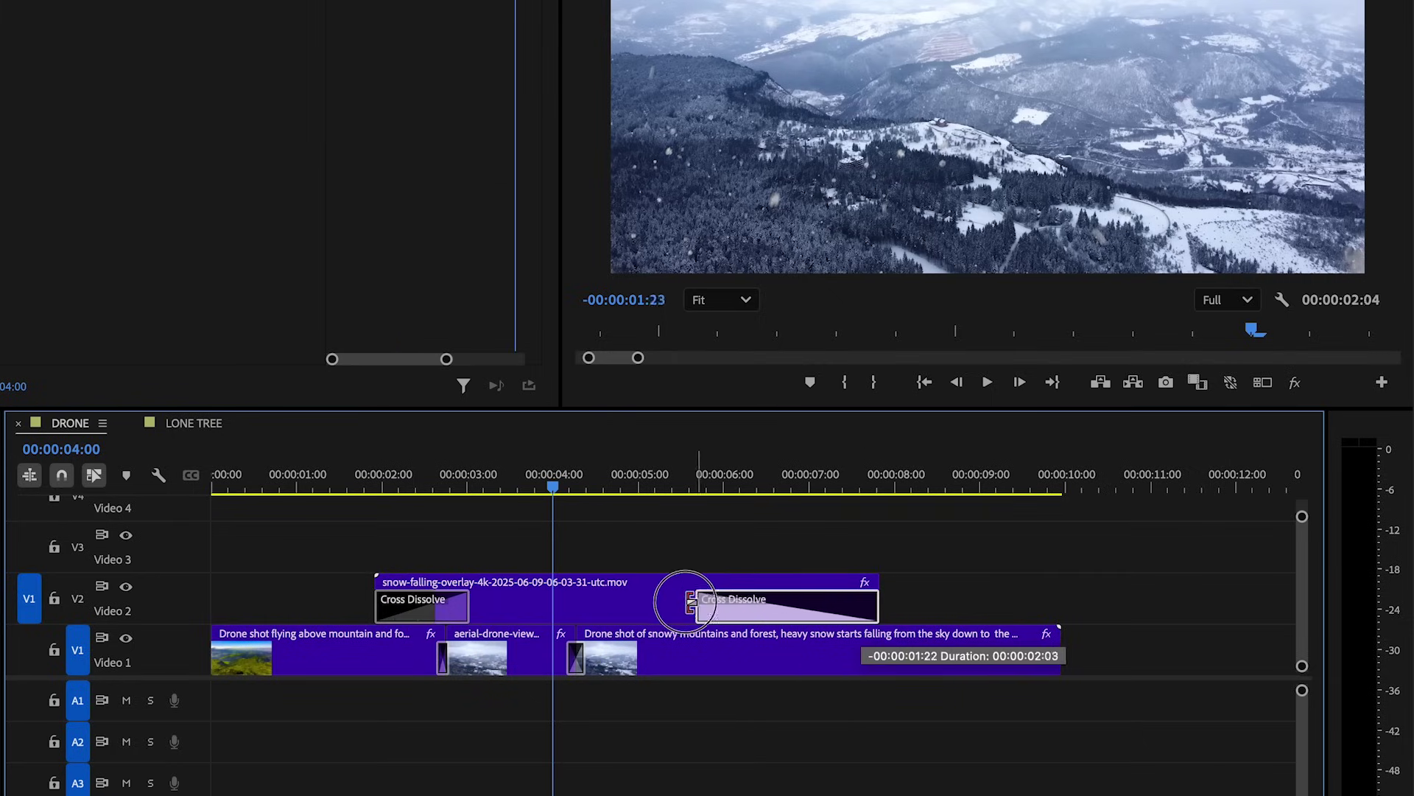
left_click(301, 477)
key("space")
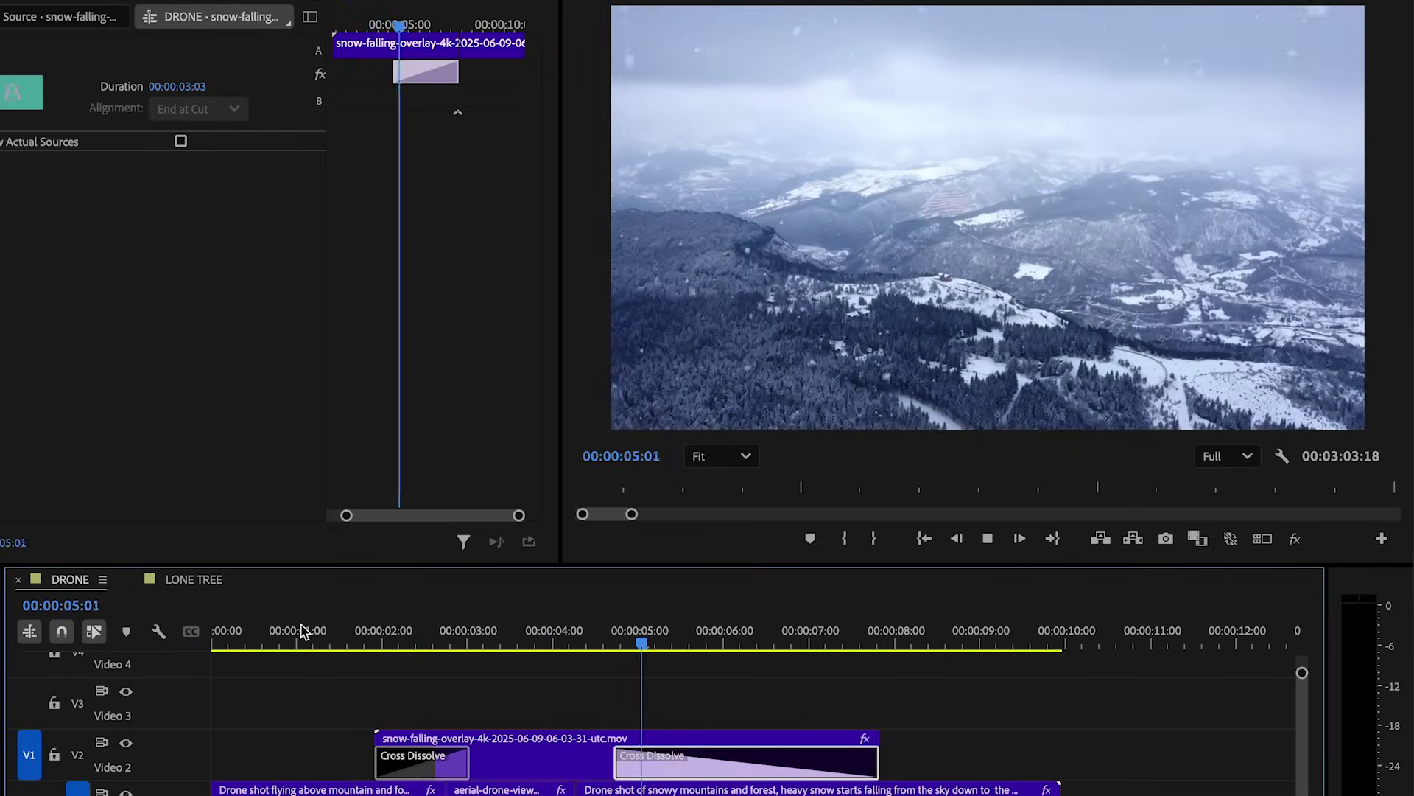
Stop playback near three seconds and bring up the snow overlay's Motion settings in Effect Controls.
left_click(511, 639)
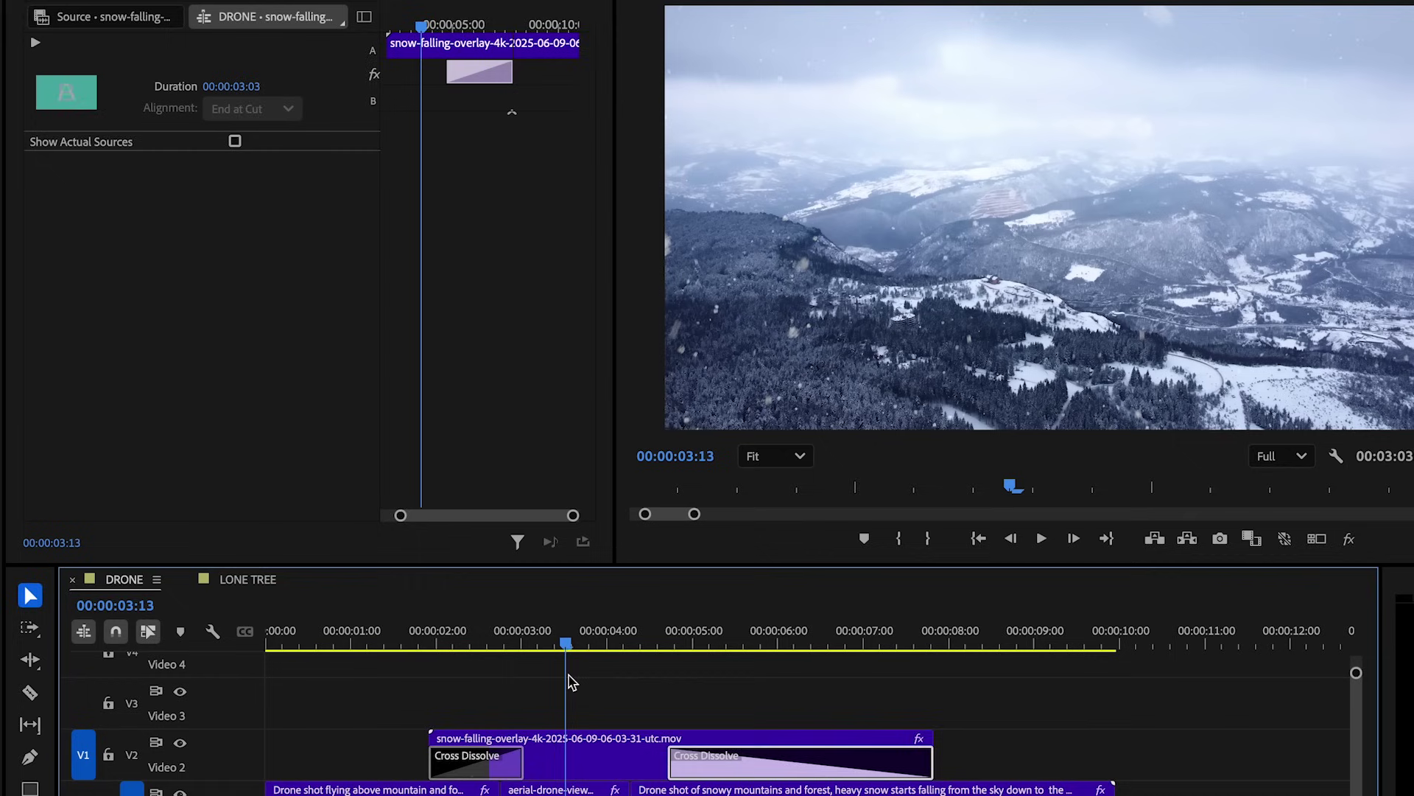
left_click(532, 757)
left_click(103, 65)
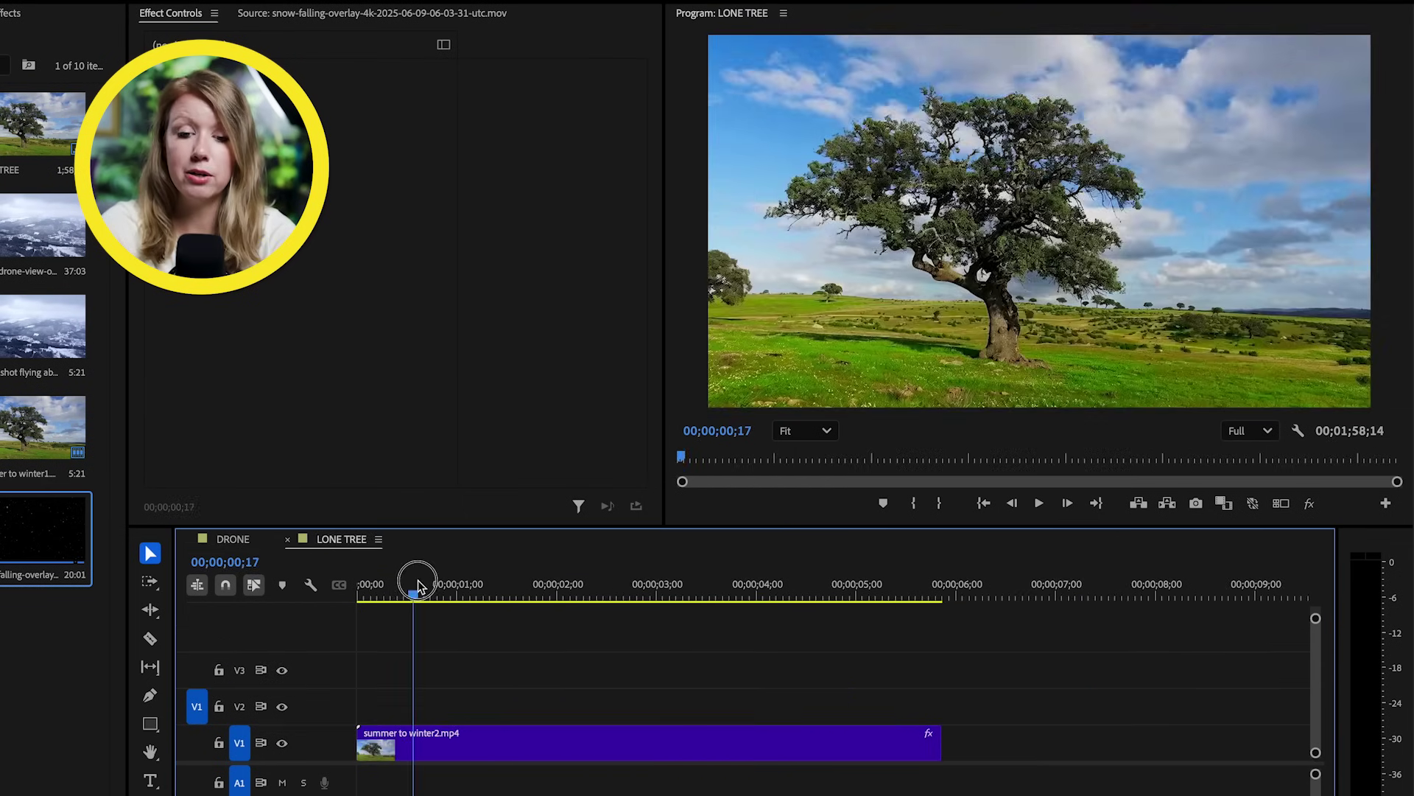
Preview LONE TREE, add the snow-falling overlay to V2 above the tree clip, and scrub through it.
key("space")
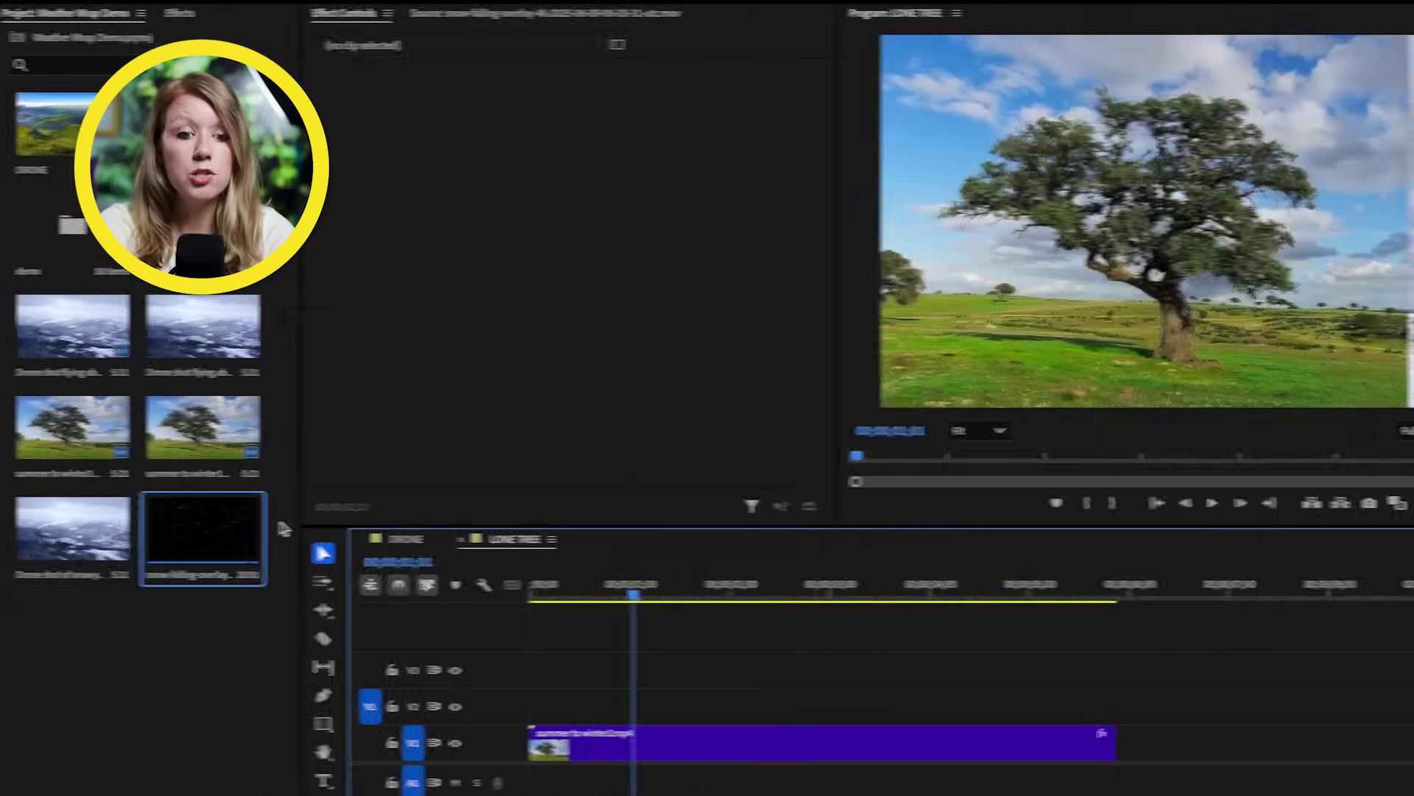
left_click_drag(214, 524, 646, 671)
left_click_drag(641, 582, 720, 584)
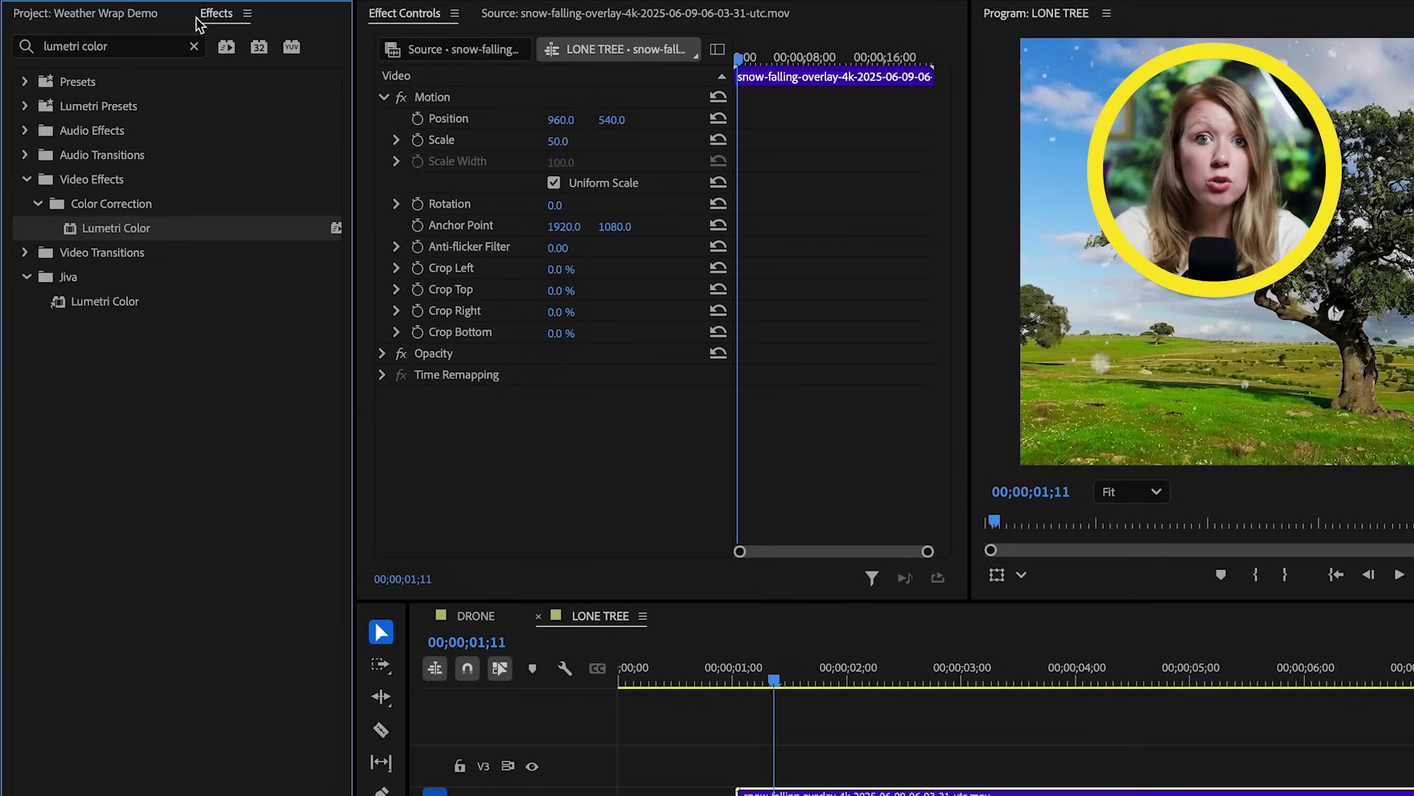
Apply Ultra Key from an 'ultra' Effects search to the snow overlay and expand Matte Cleanup.
left_click(142, 53)
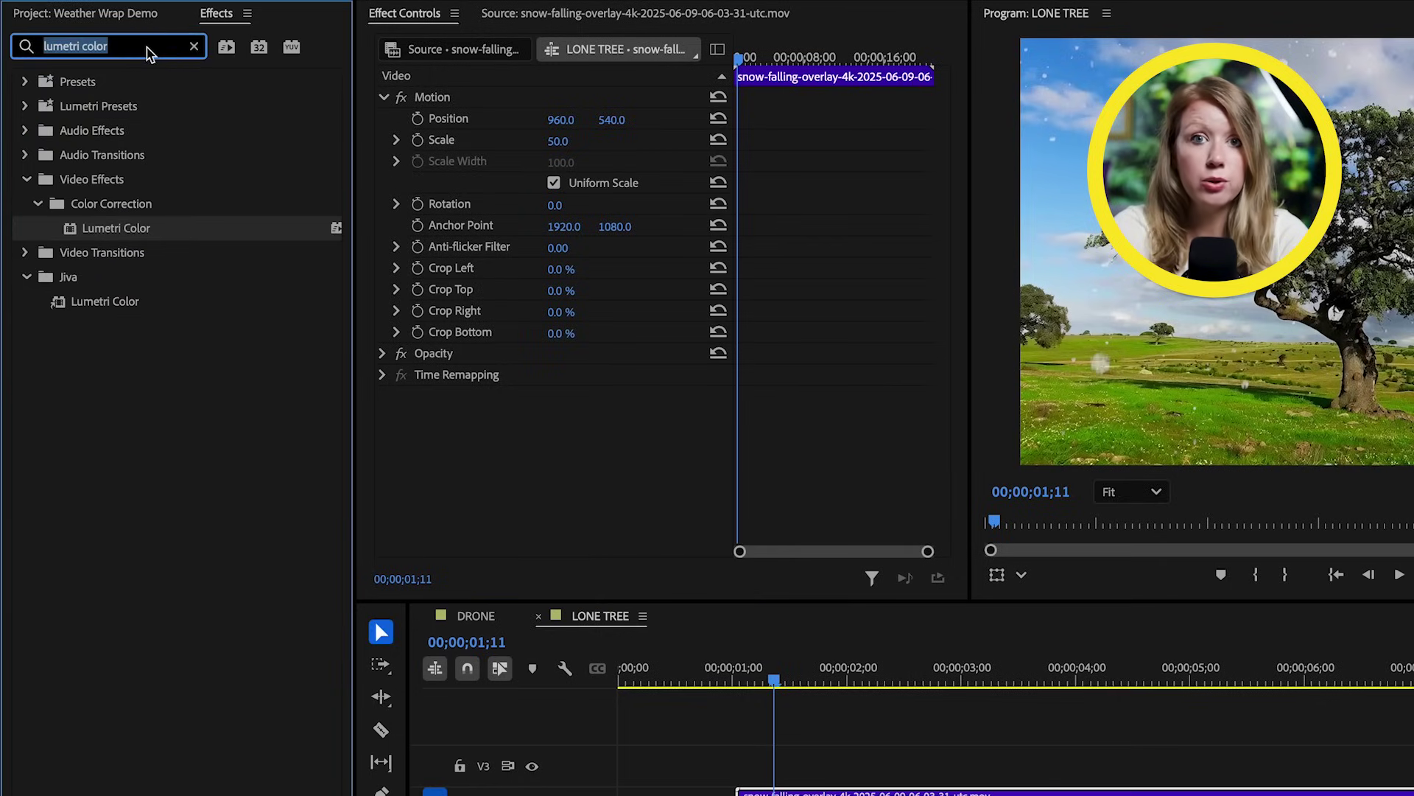
type("ultra")
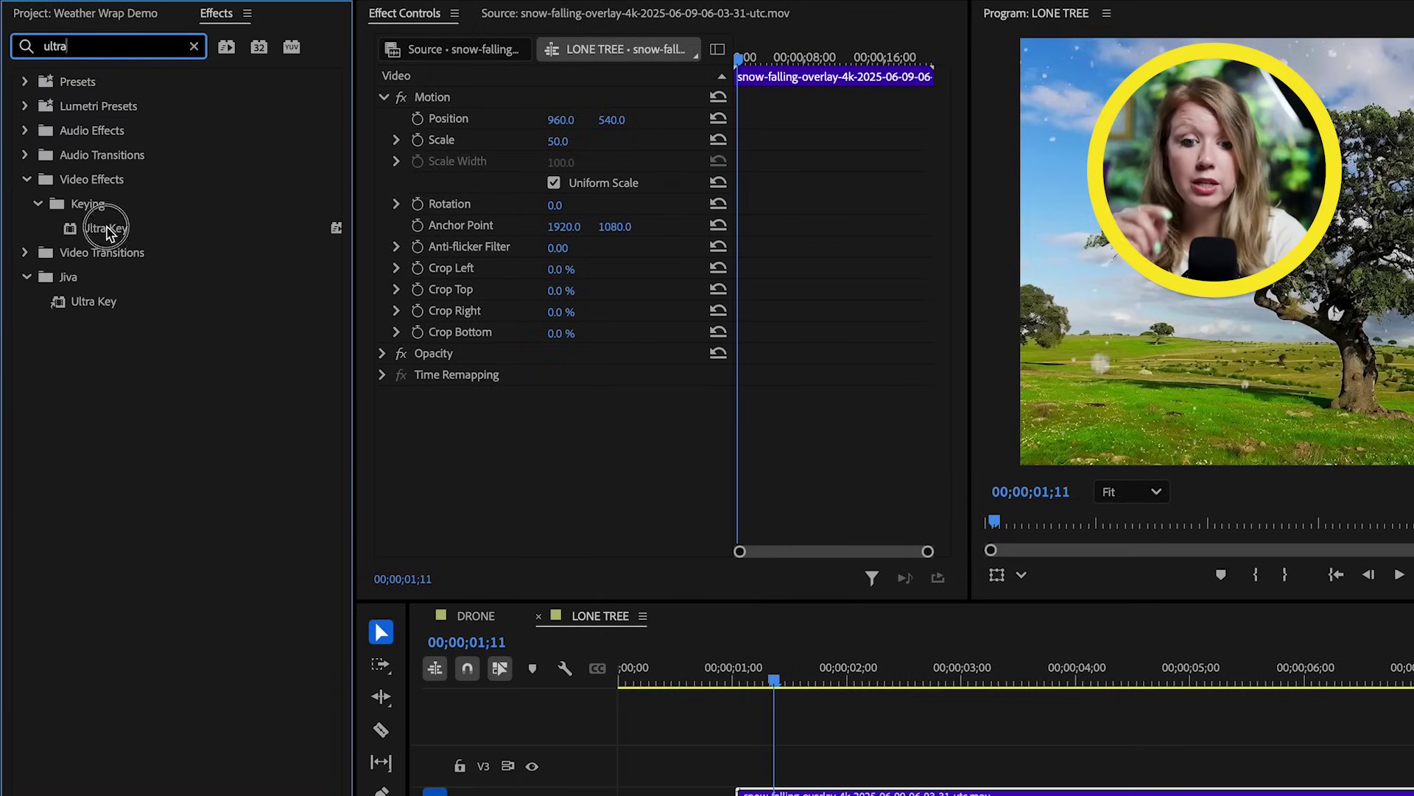
left_click_drag(104, 228, 441, 457)
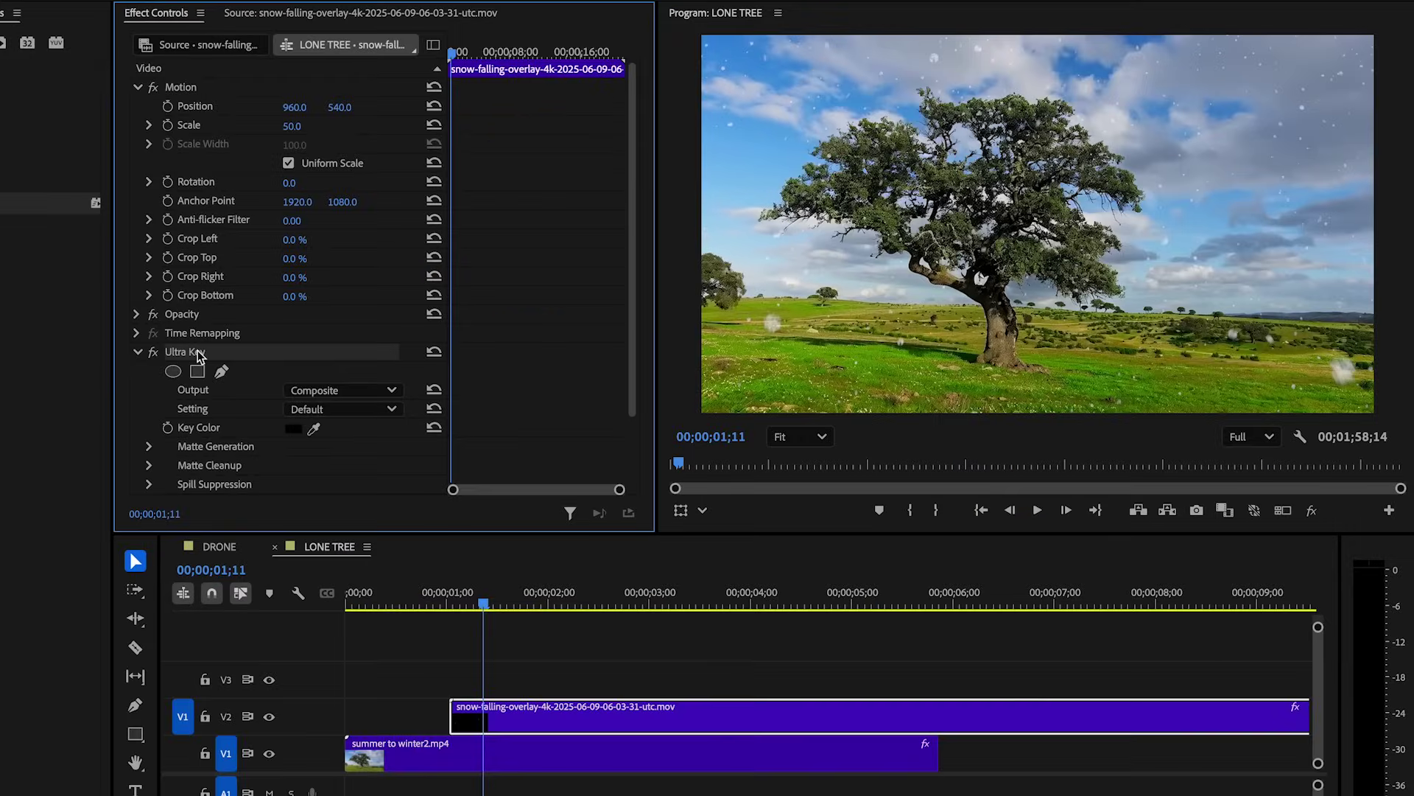
scroll(197, 350, "down", 2)
left_click(148, 389)
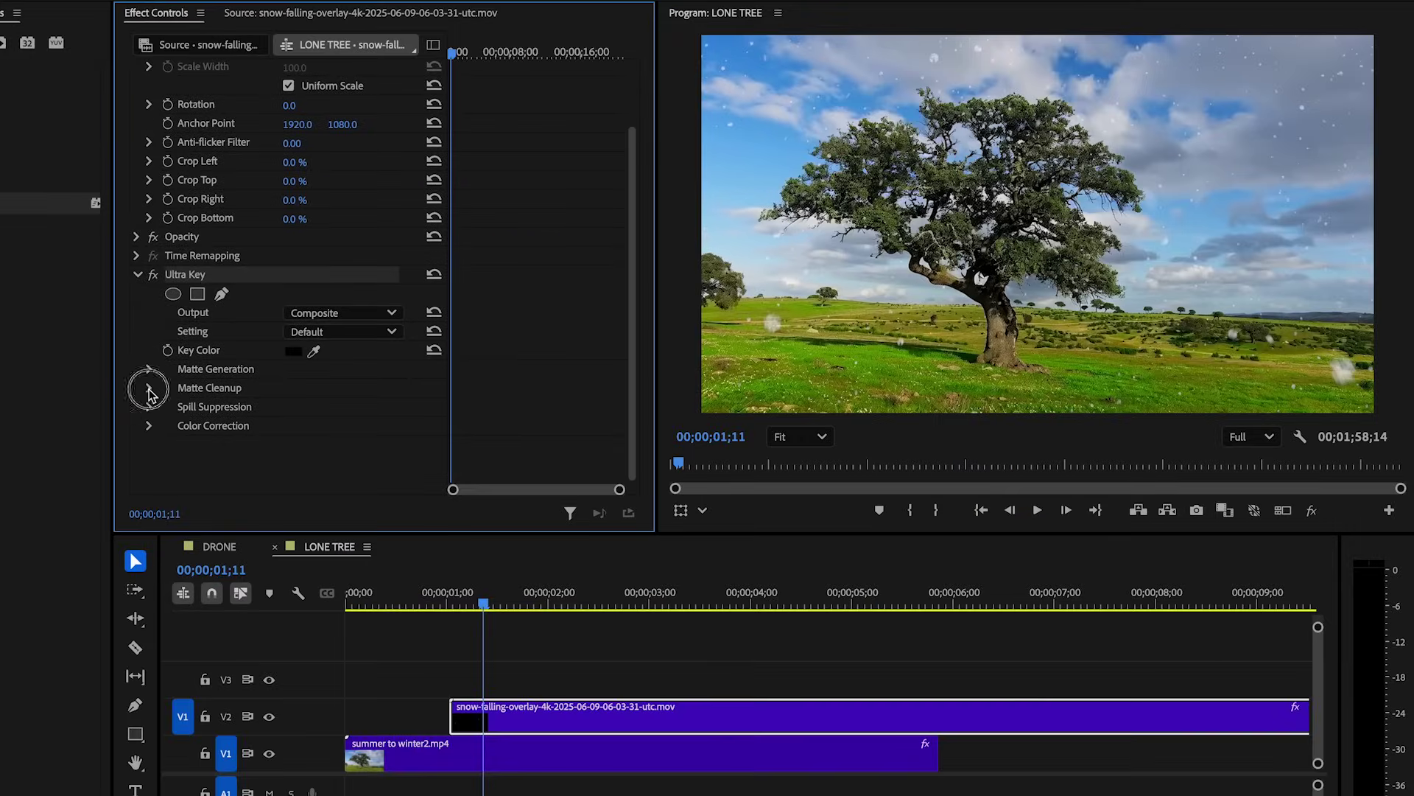
scroll(150, 394, "down", 2)
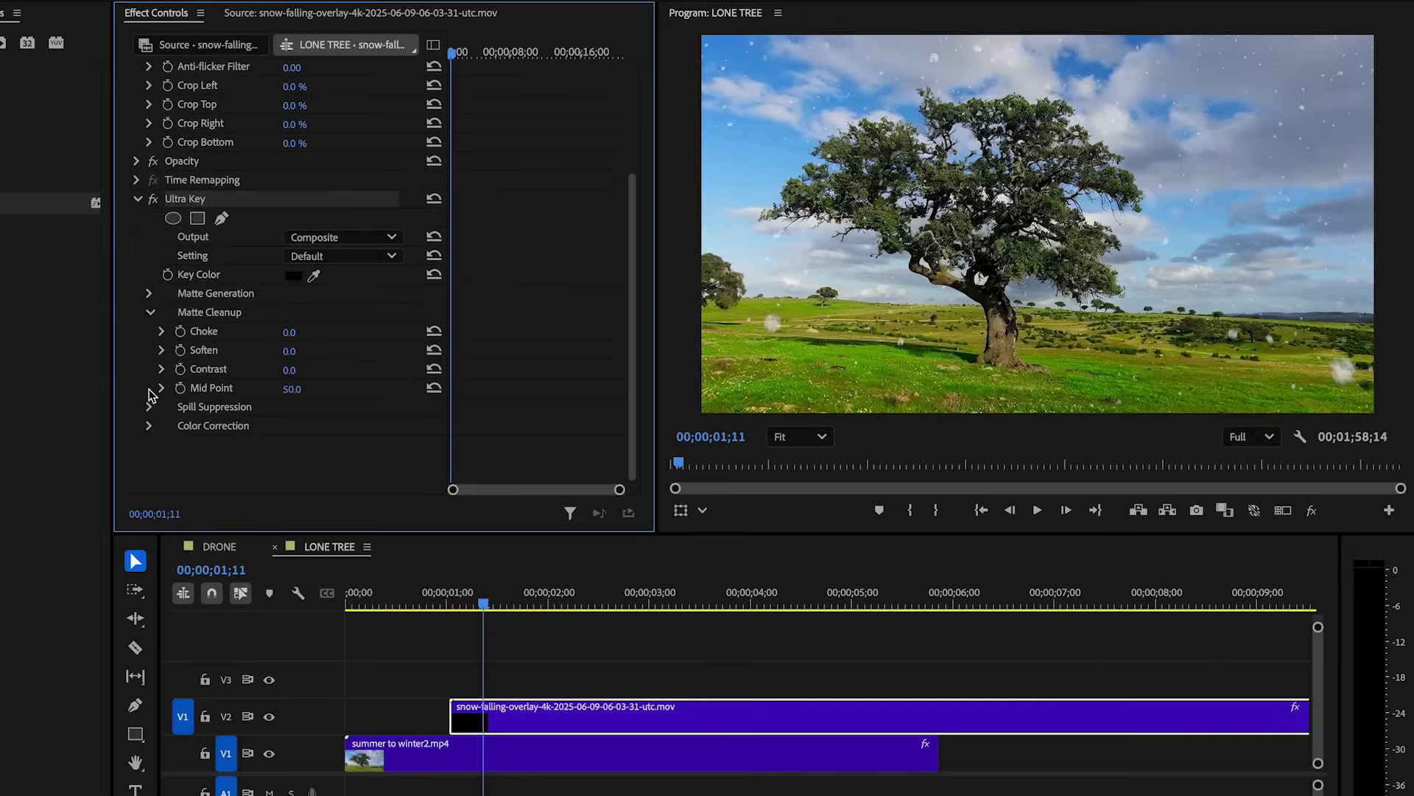
Disable the tree clip on V1 and raise the overlay's Ultra Key Choke to 47.
left_click(567, 769)
key("shift+e")
left_click(566, 715)
scroll(349, 431, "down", 2)
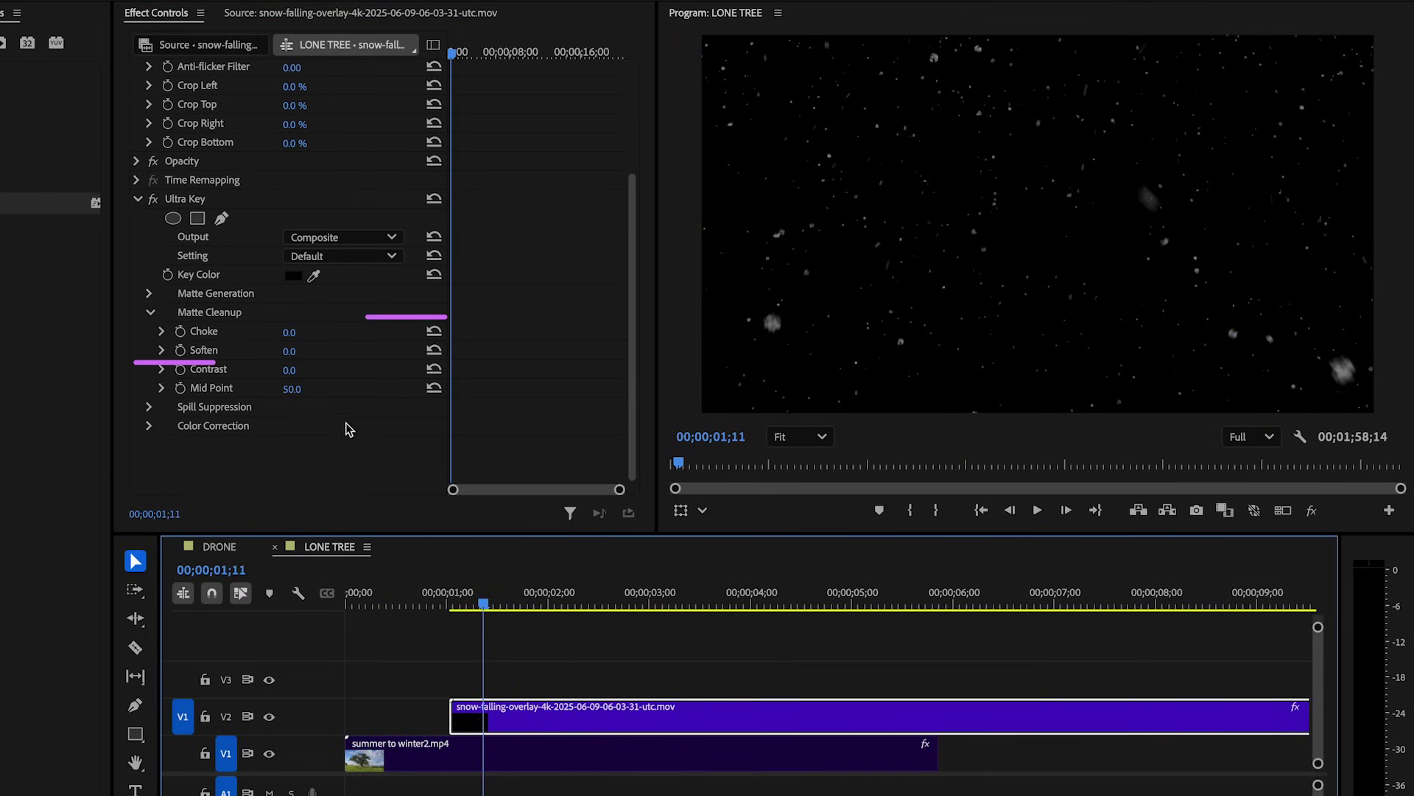
left_click_drag(289, 336, 319, 337)
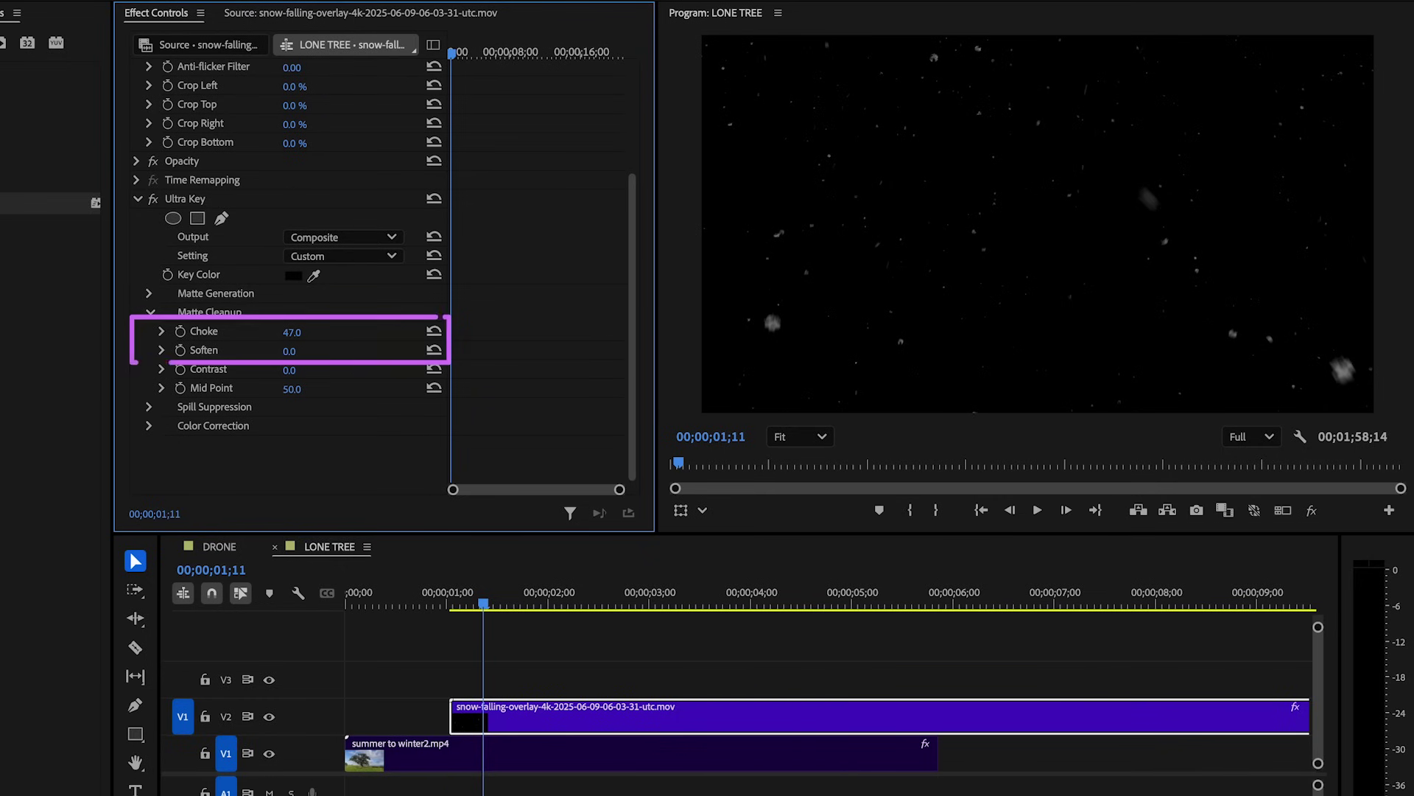
Scrub to the snowy tree around 3;15, toggling Ultra Key off and on to compare.
left_click(554, 758)
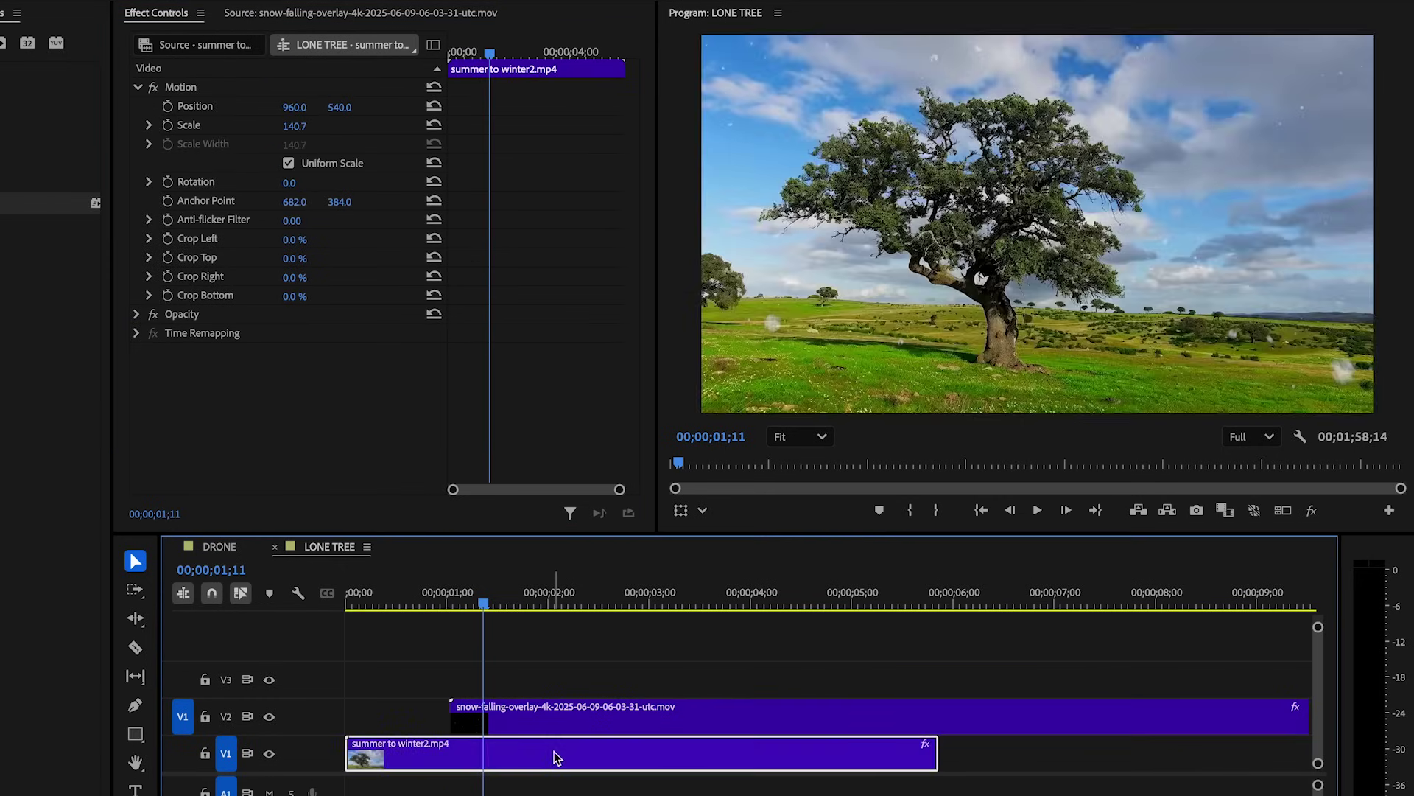
left_click_drag(496, 598, 565, 621)
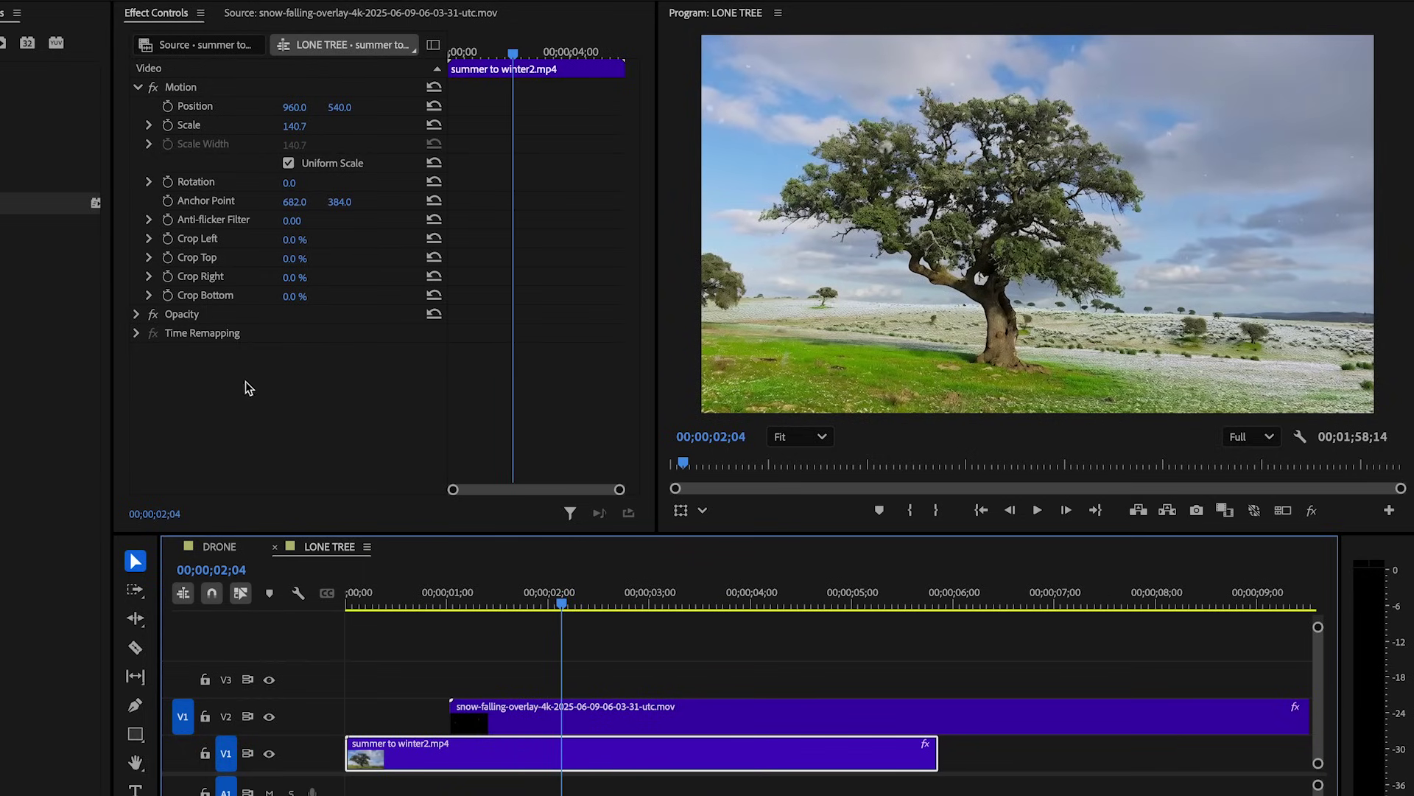
left_click(498, 709)
left_click(153, 353)
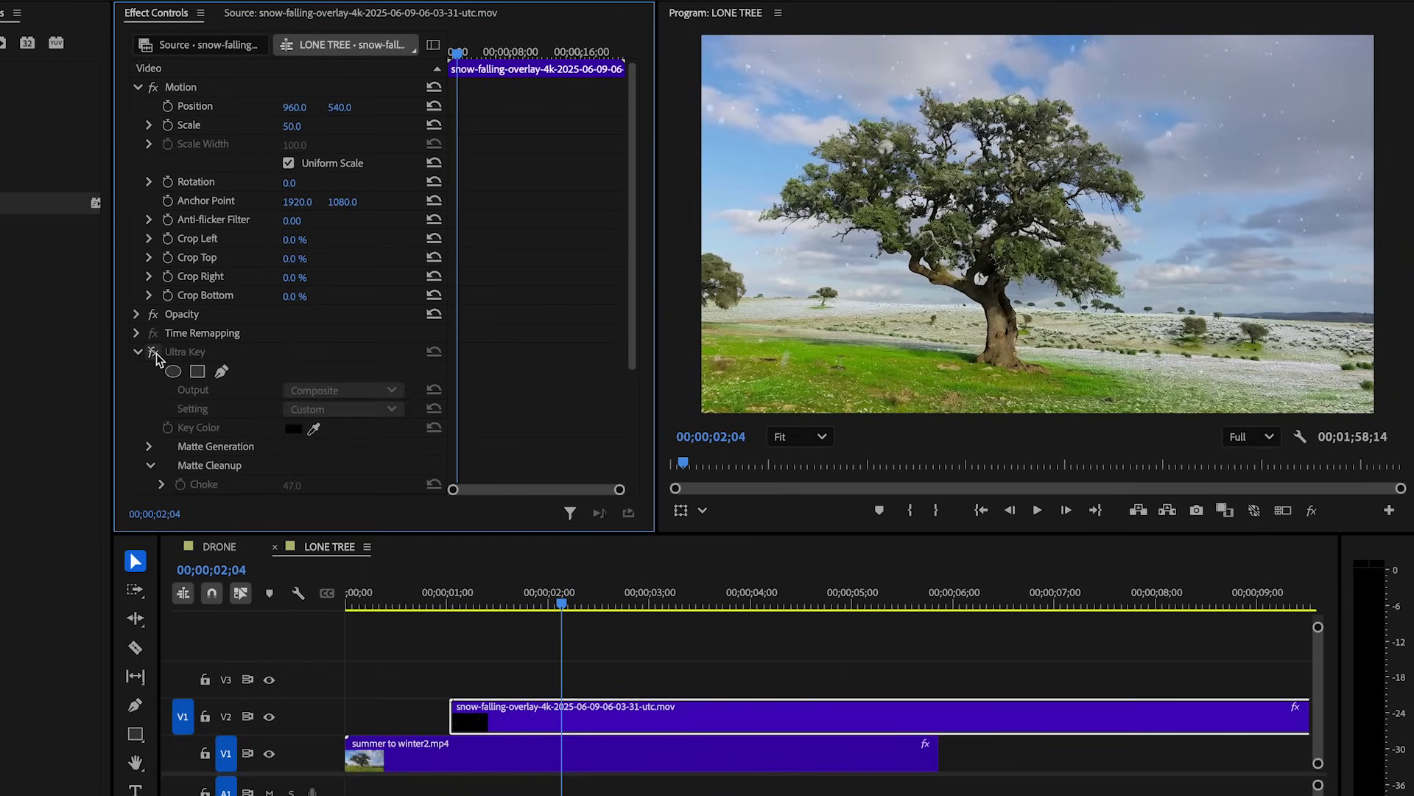
left_click(155, 352)
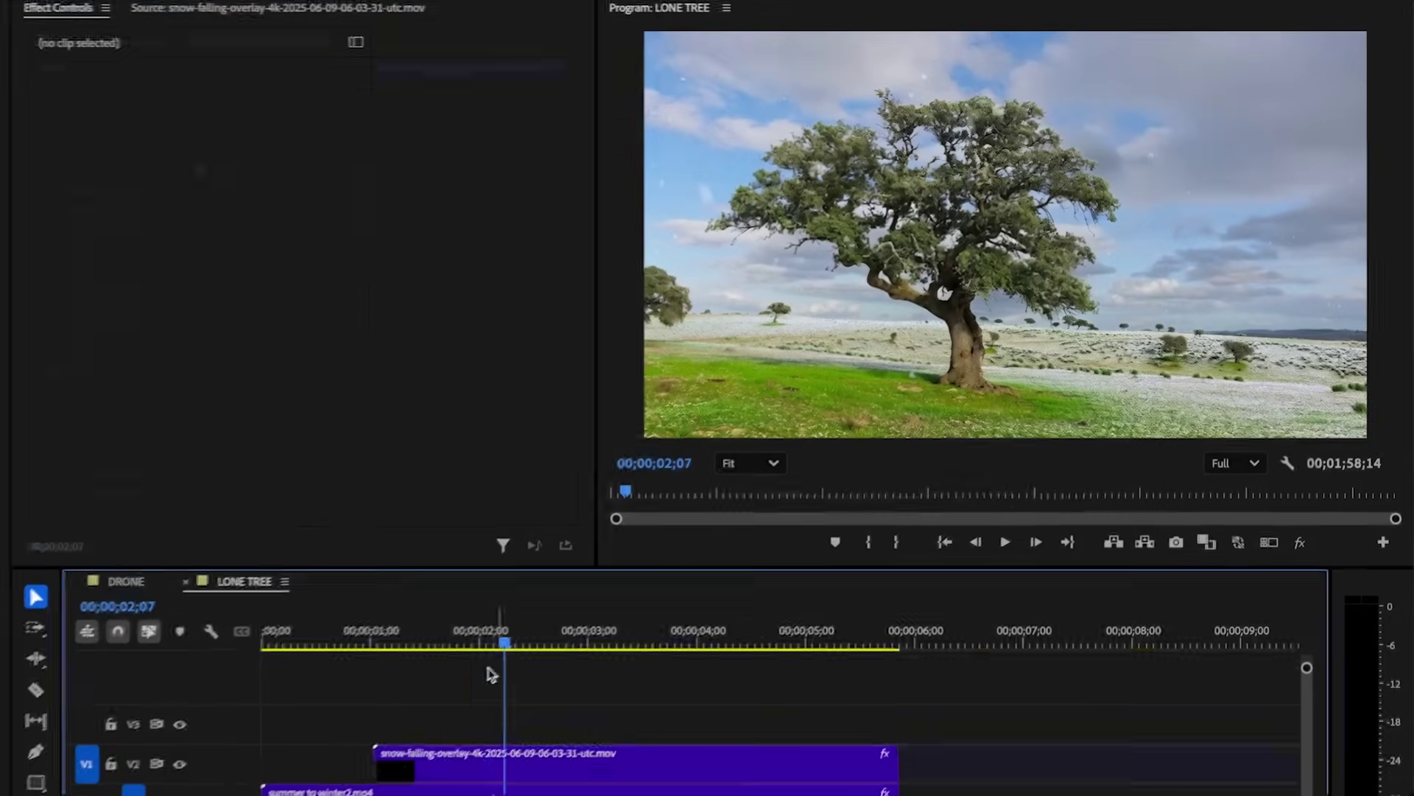
mouse_move(559, 607)
left_mouse_down()
mouse_move(451, 601)
mouse_move(534, 607)
left_mouse_up()
left_click_drag(463, 647, 411, 644)
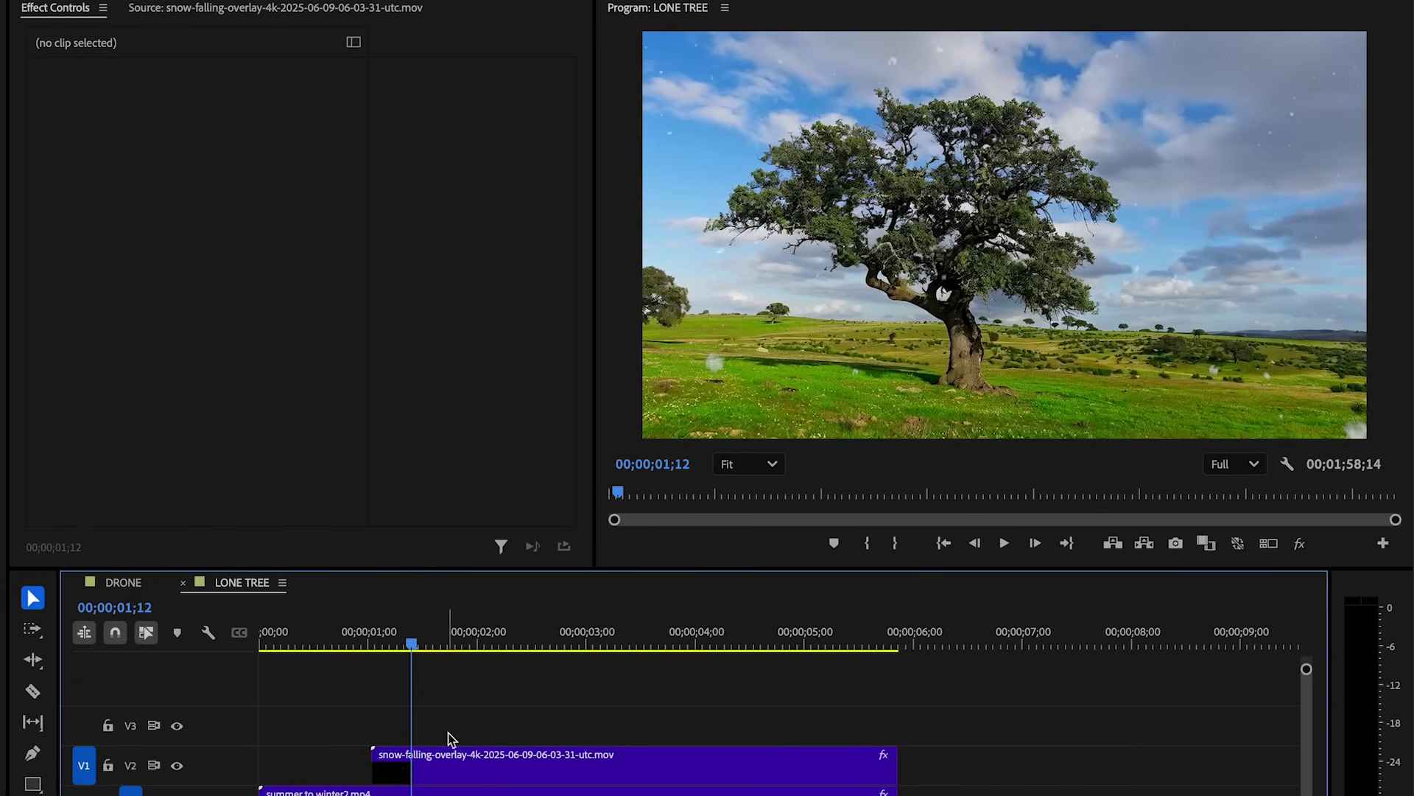
Add a rectangle opacity mask to the snow overlay on V2.
left_click(450, 770)
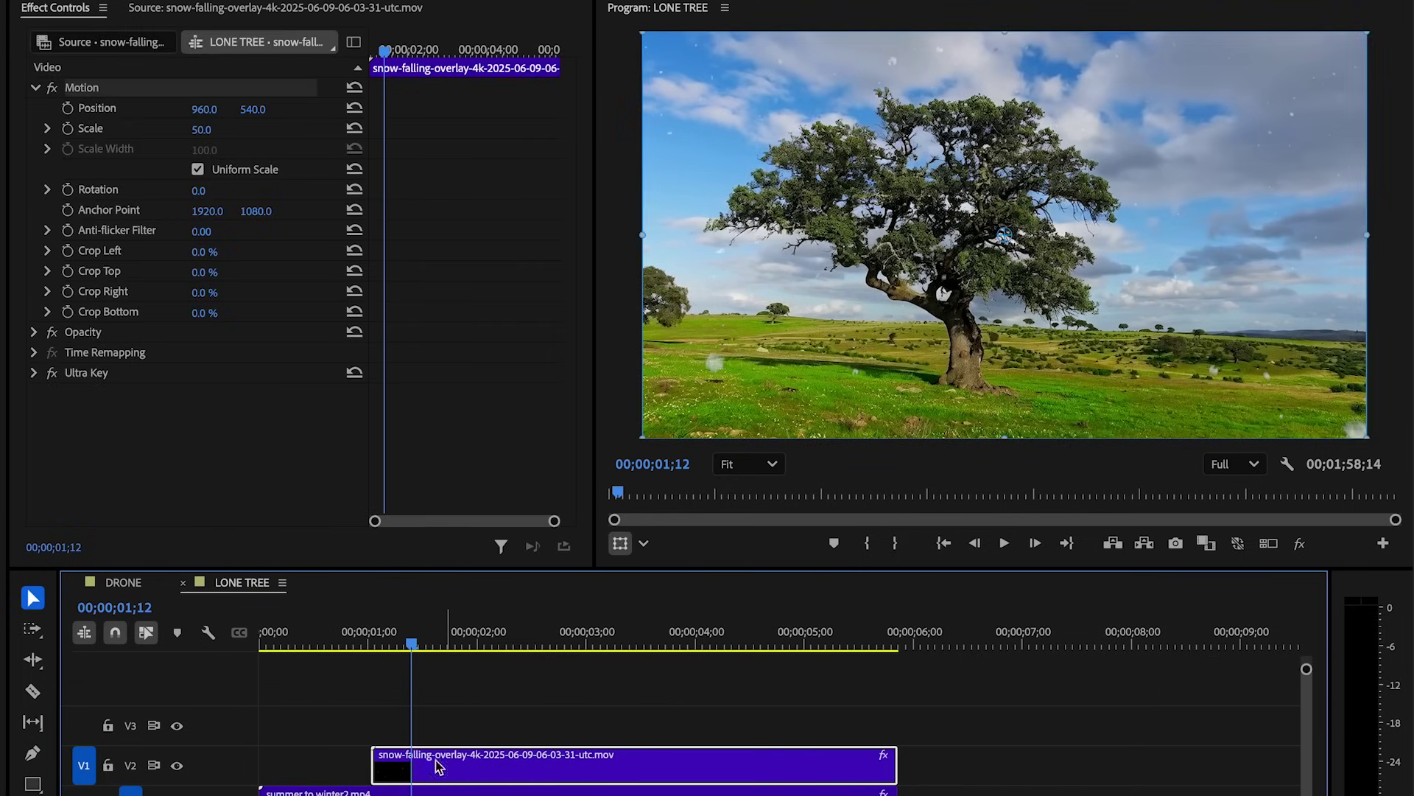
left_click(33, 332)
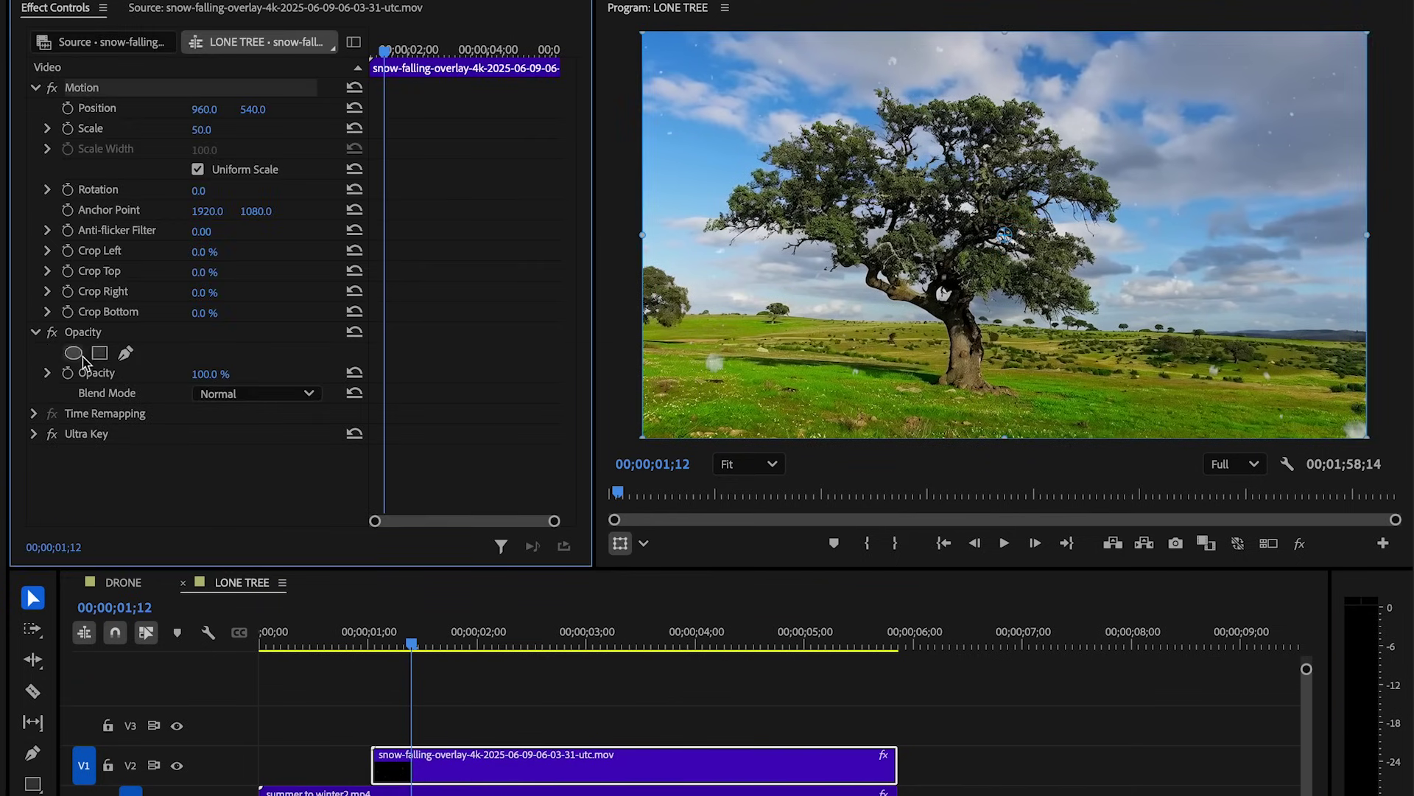
left_click(99, 354)
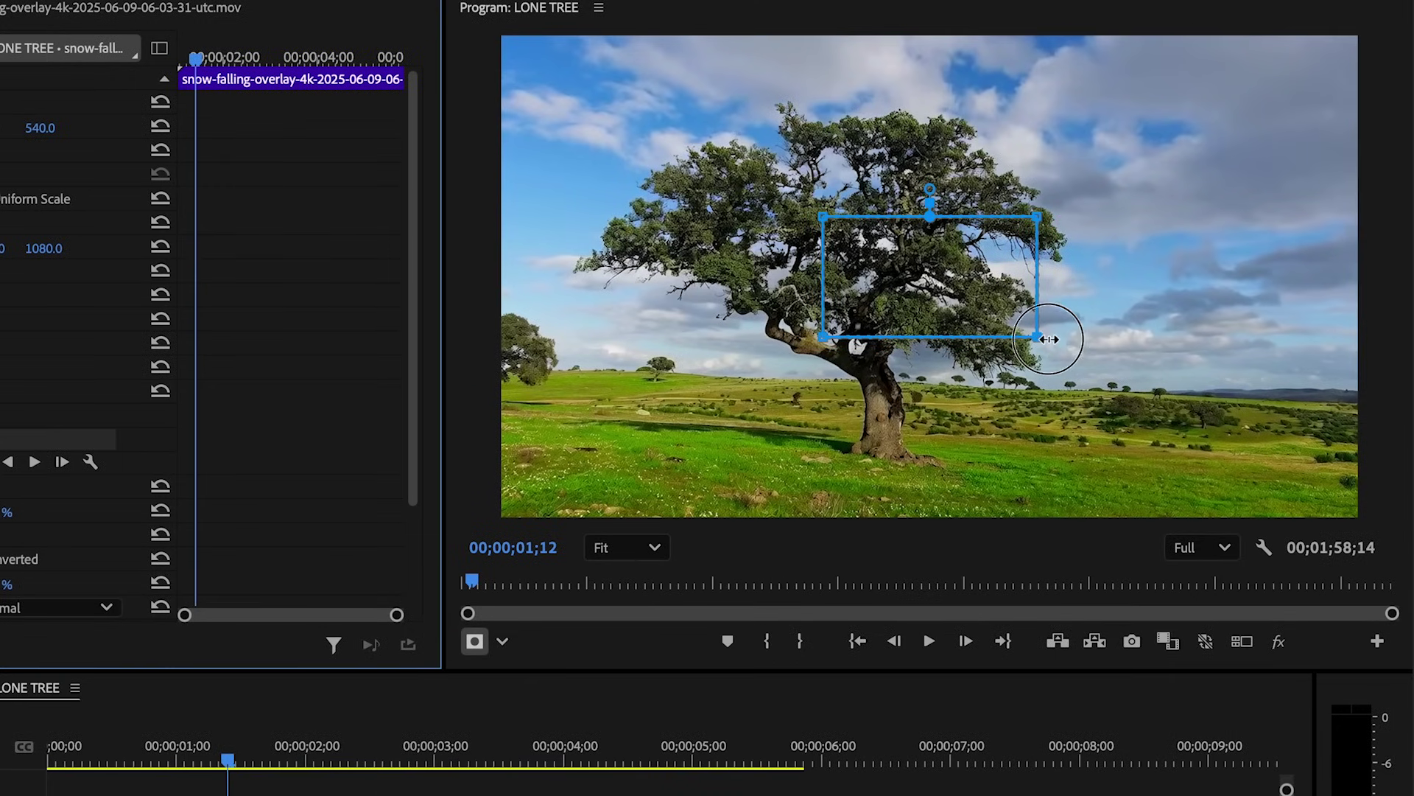
Stretch the mask over the frame, slant its left edge outward, and move it right across the tree.
left_click_drag(1048, 339, 1364, 505)
scroll(833, 331, "down", 2)
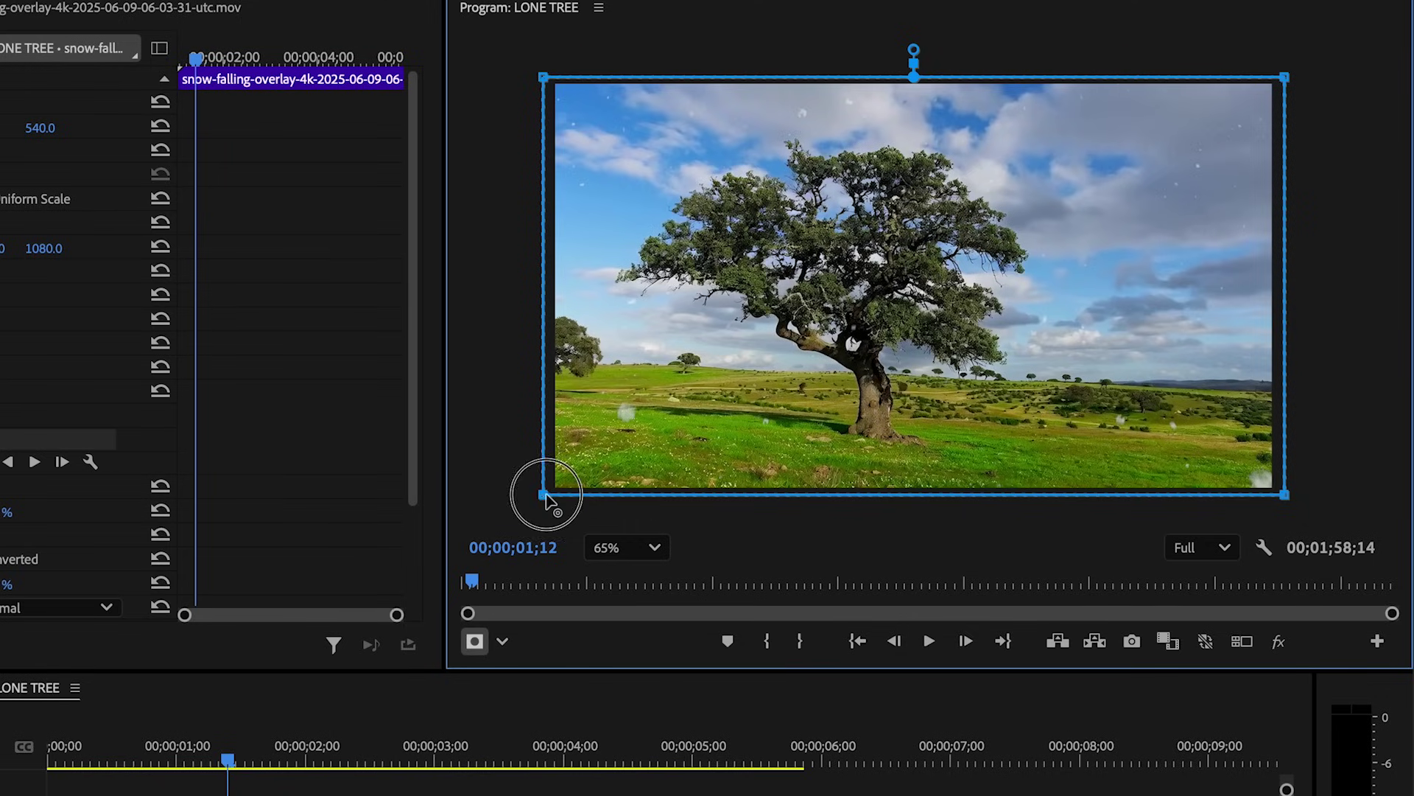
left_click_drag(546, 498, 416, 499)
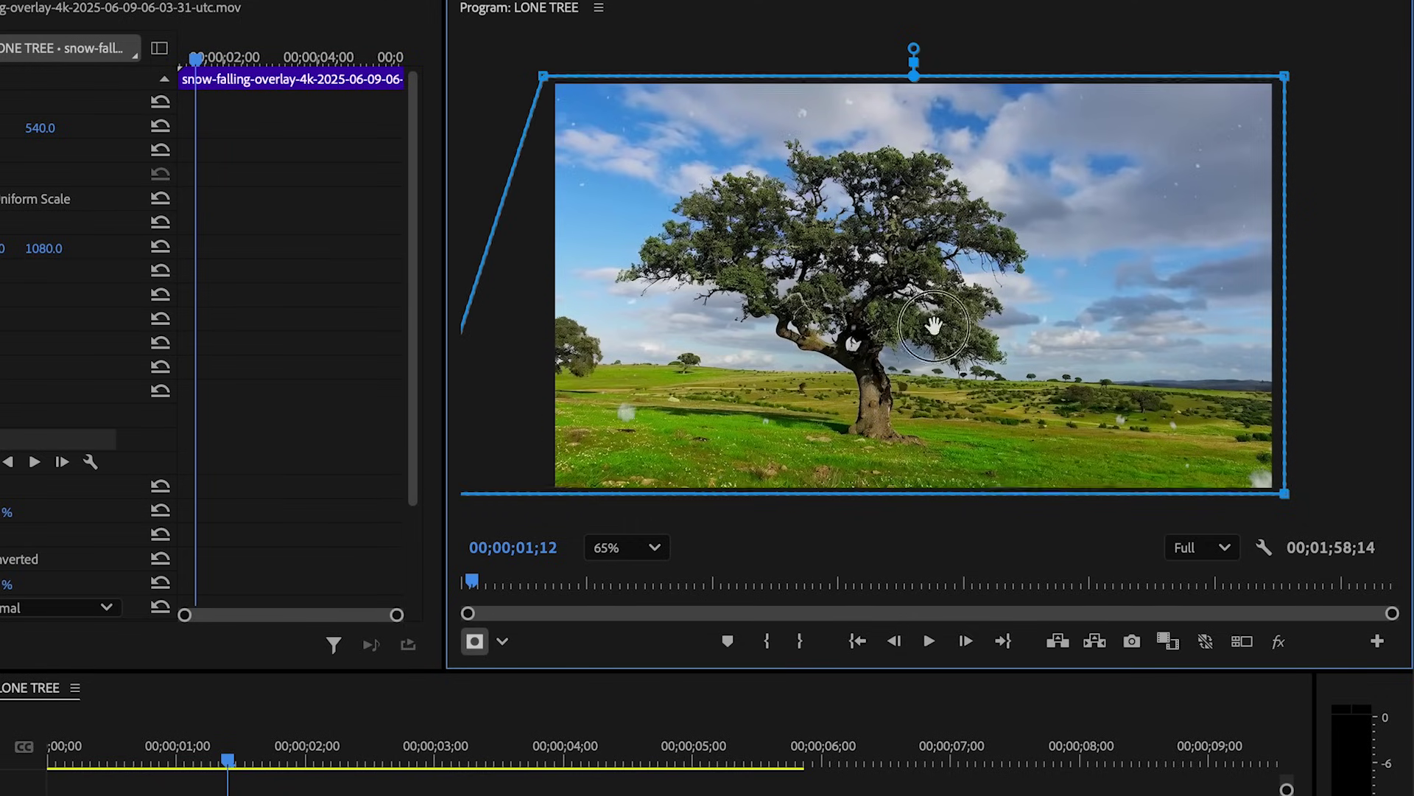
left_click_drag(655, 336, 1020, 339)
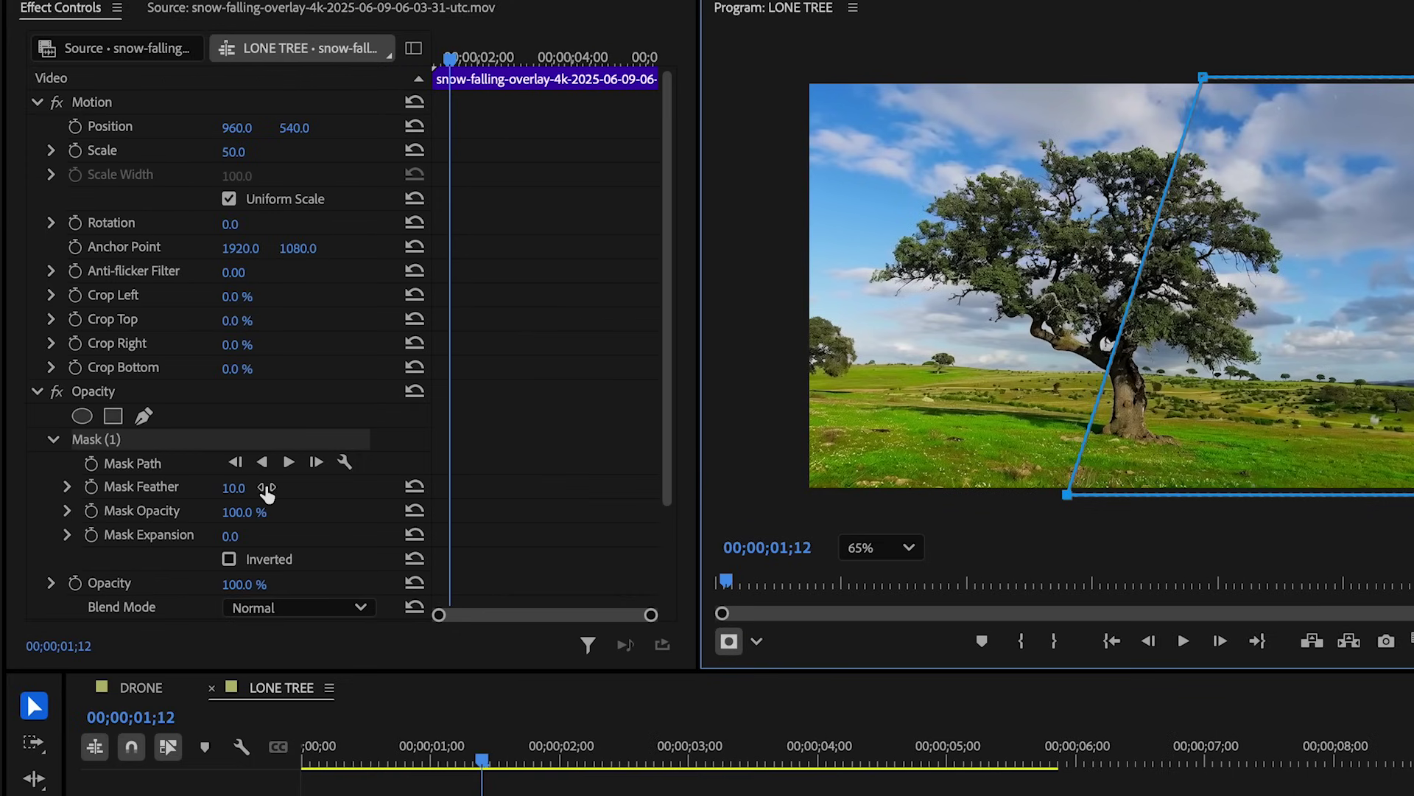
Set Mask Feather to 662 and keyframe the mask path shifted right over the frame.
left_click(267, 494)
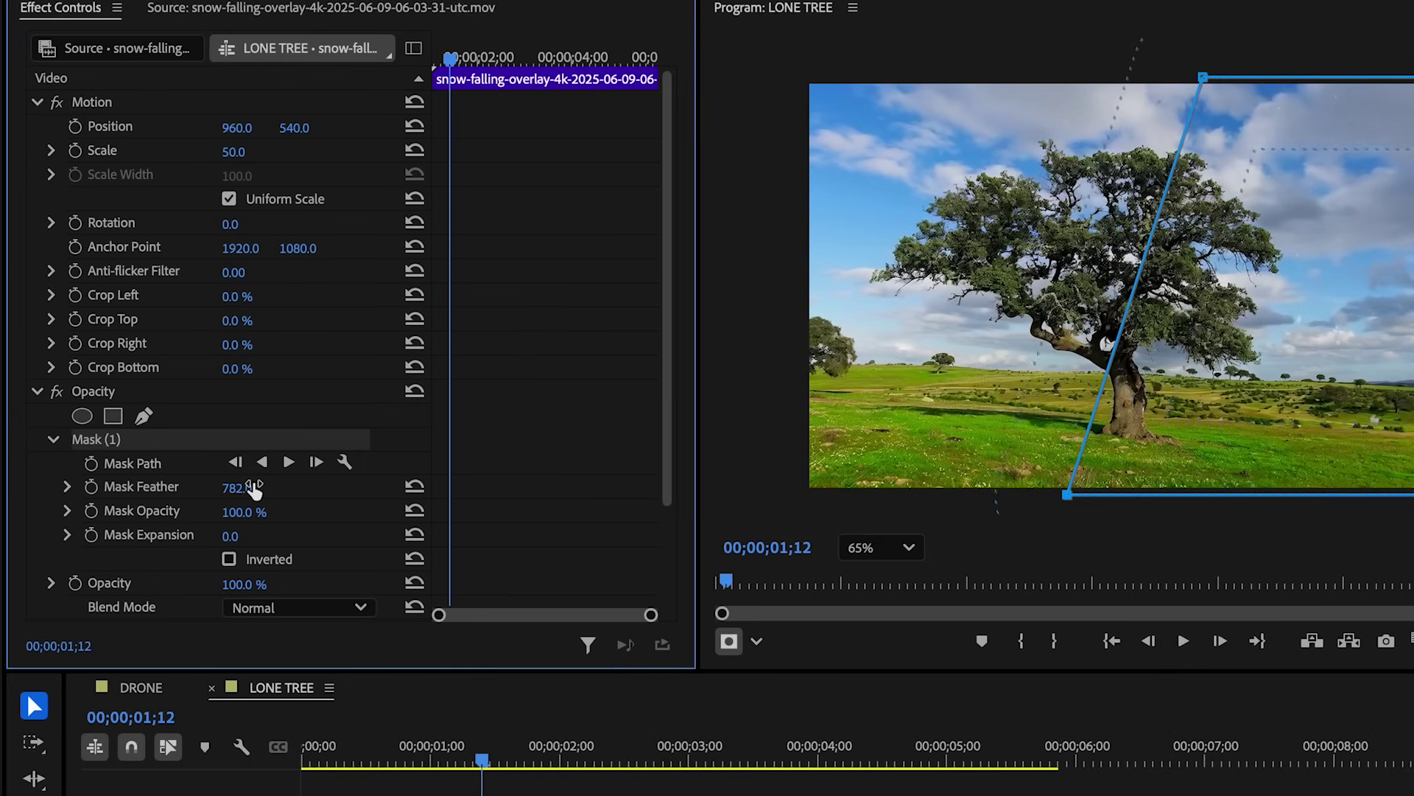
left_click_drag(267, 494, 262, 494)
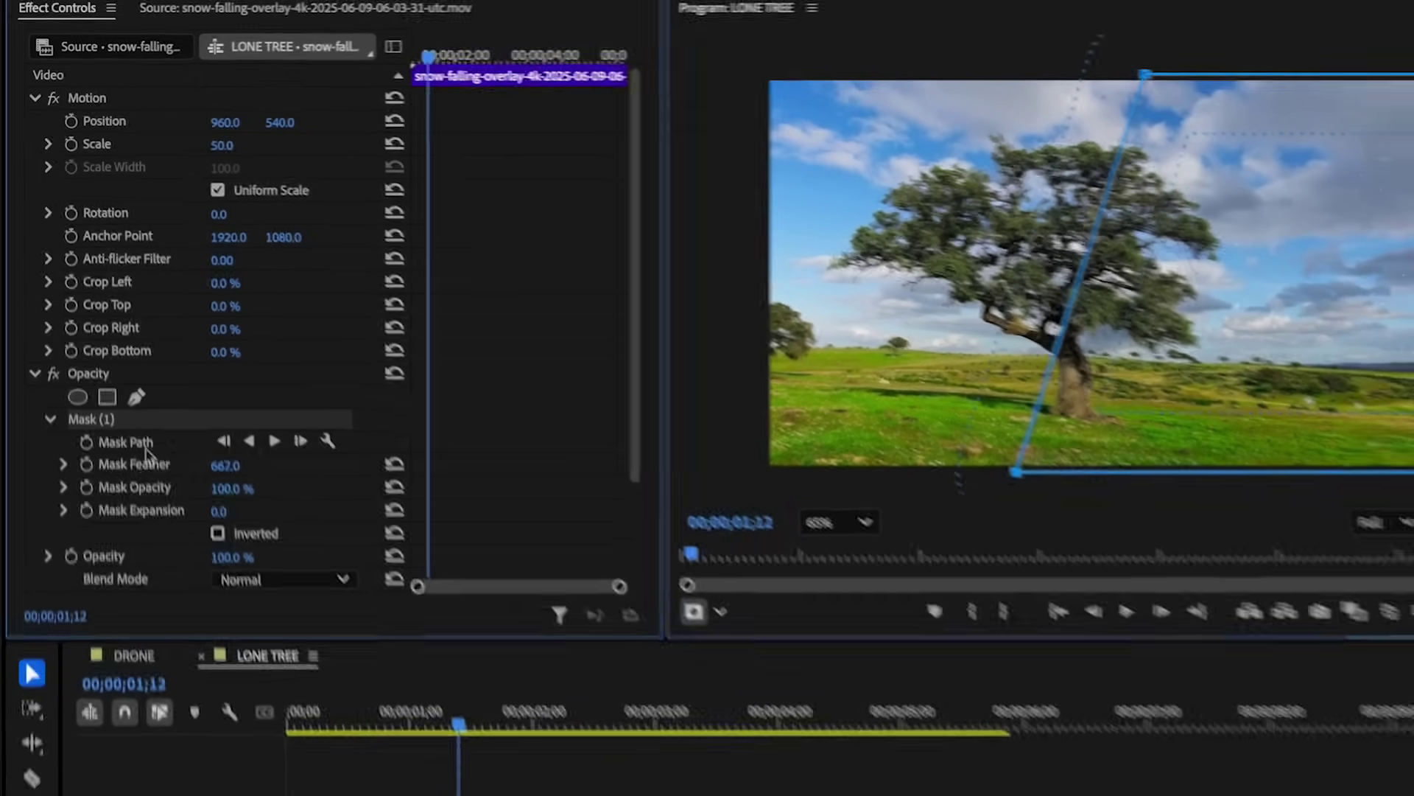
left_click(91, 464)
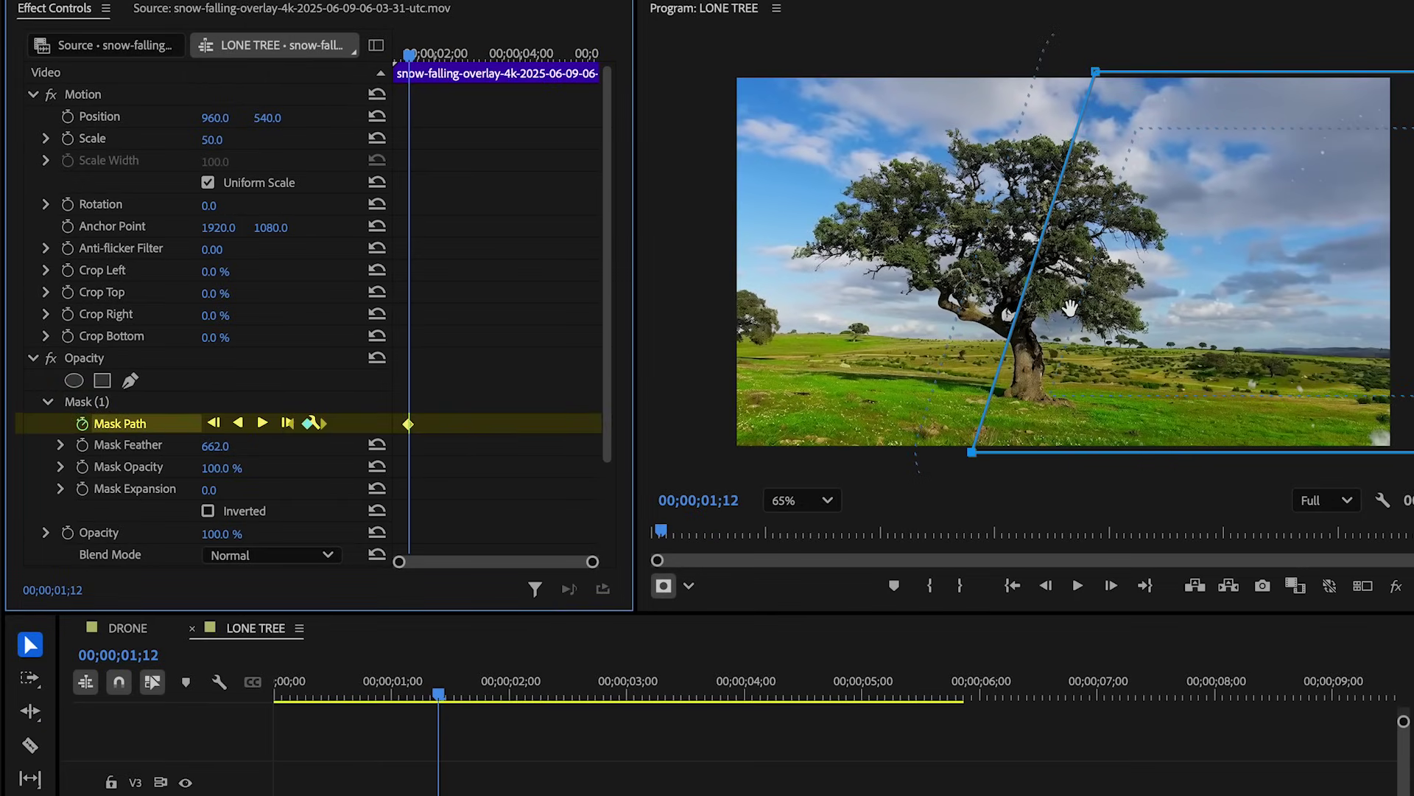
left_click_drag(1069, 308, 1155, 308)
At 3;06, slide the mask left for a second Mask Path keyframe.
left_click_drag(442, 685, 650, 685)
left_click_drag(973, 427, 720, 413)
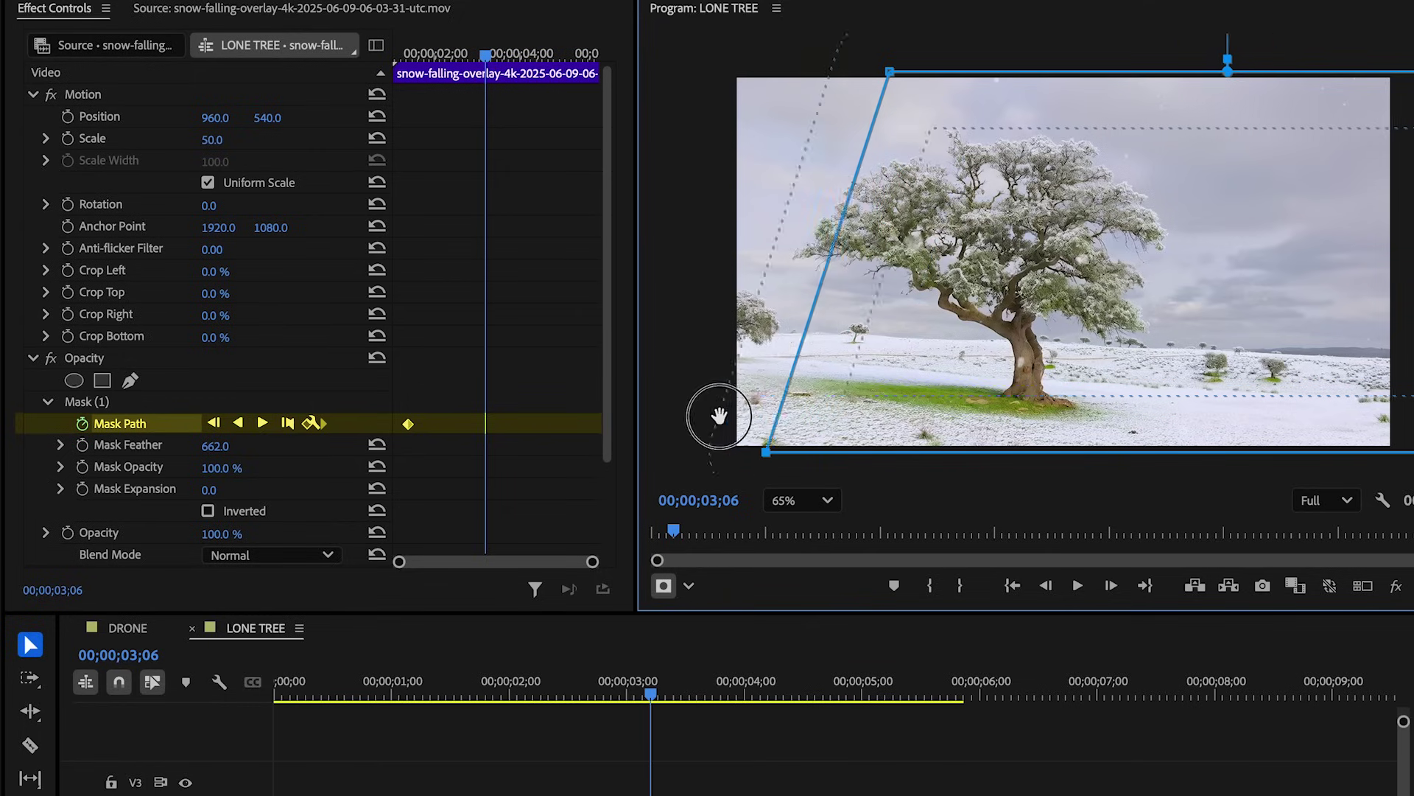
left_click_drag(995, 354, 978, 351)
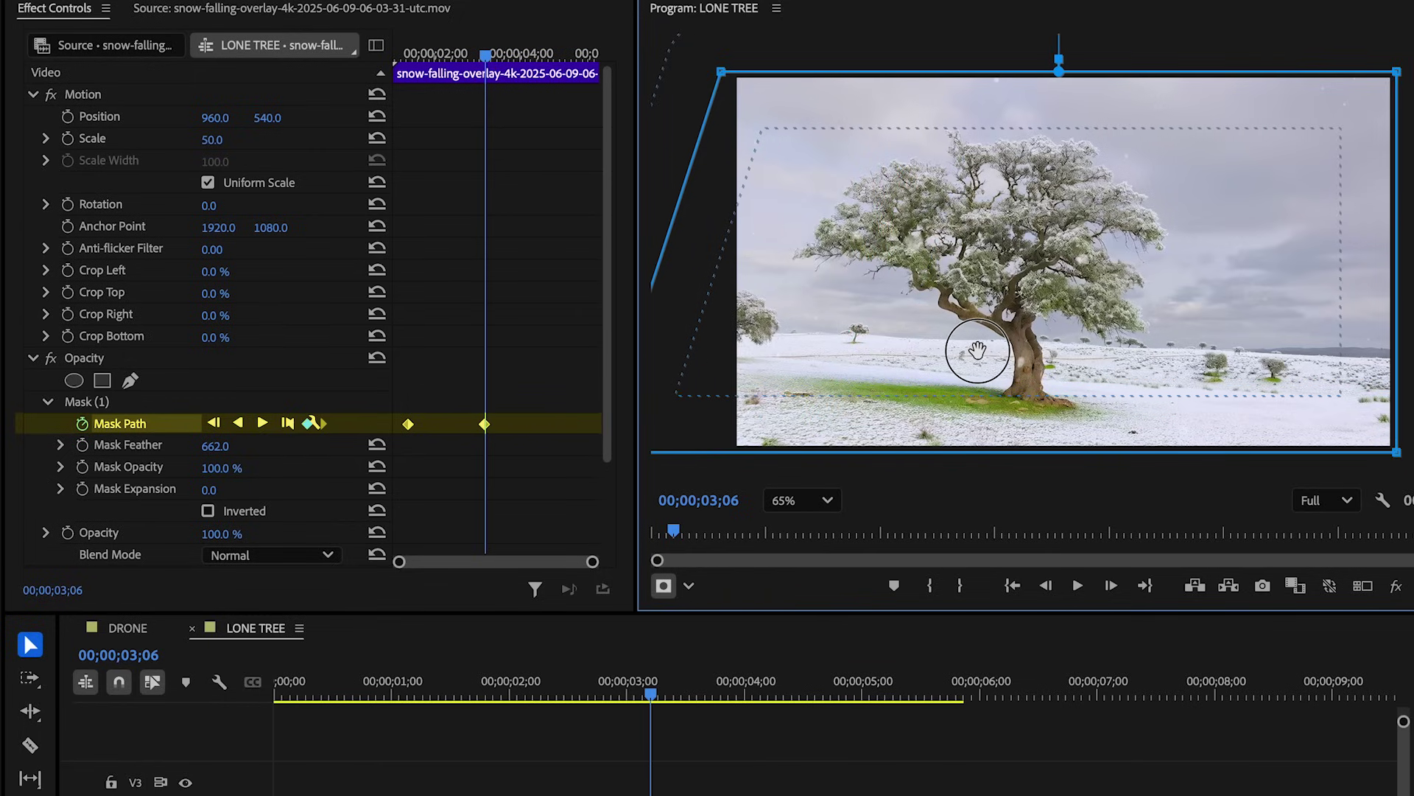